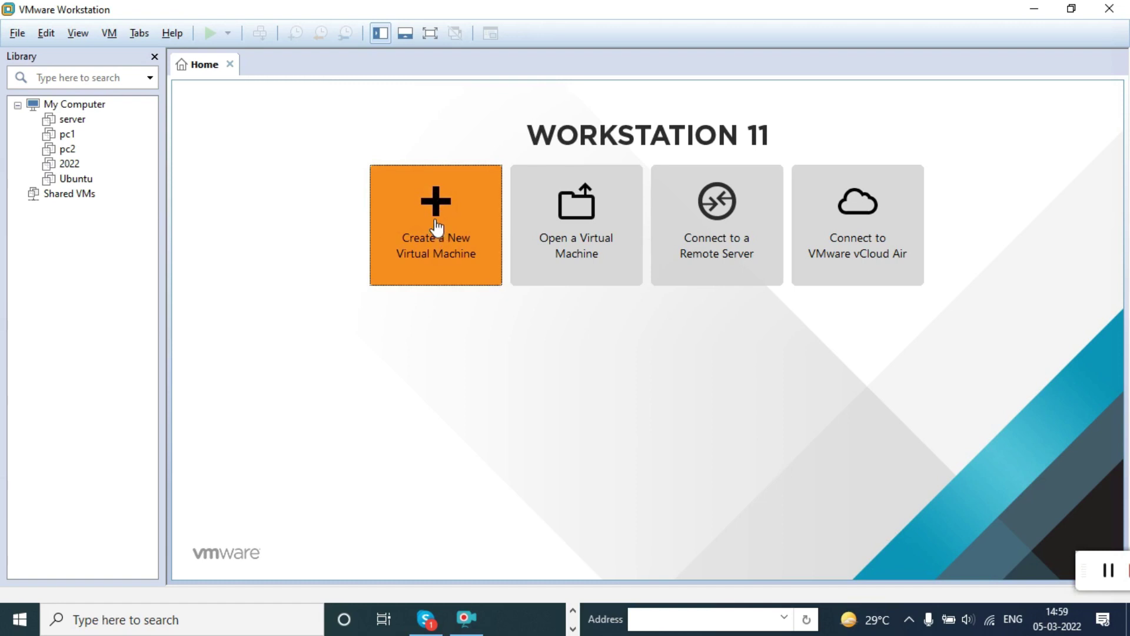
Step: Start a Typical new virtual machine, install the OS later, with Microsoft Windows Server 2012 as guest
{"action": "left_click", "coordinate": [426, 266]}
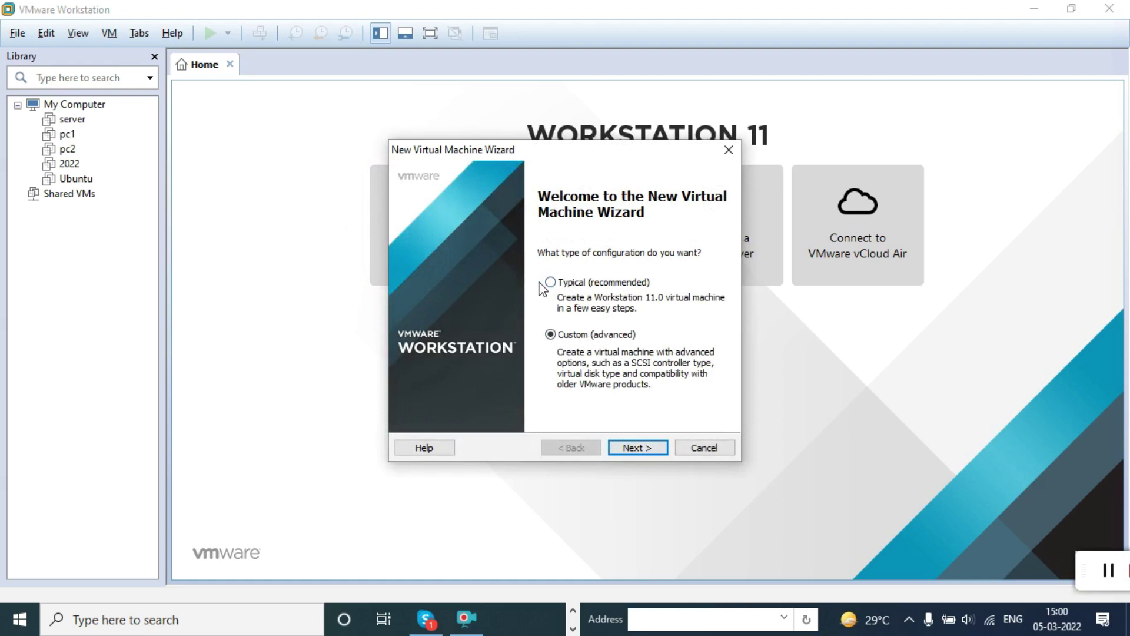
{"action": "left_click", "coordinate": [560, 284]}
{"action": "left_click", "coordinate": [640, 452]}
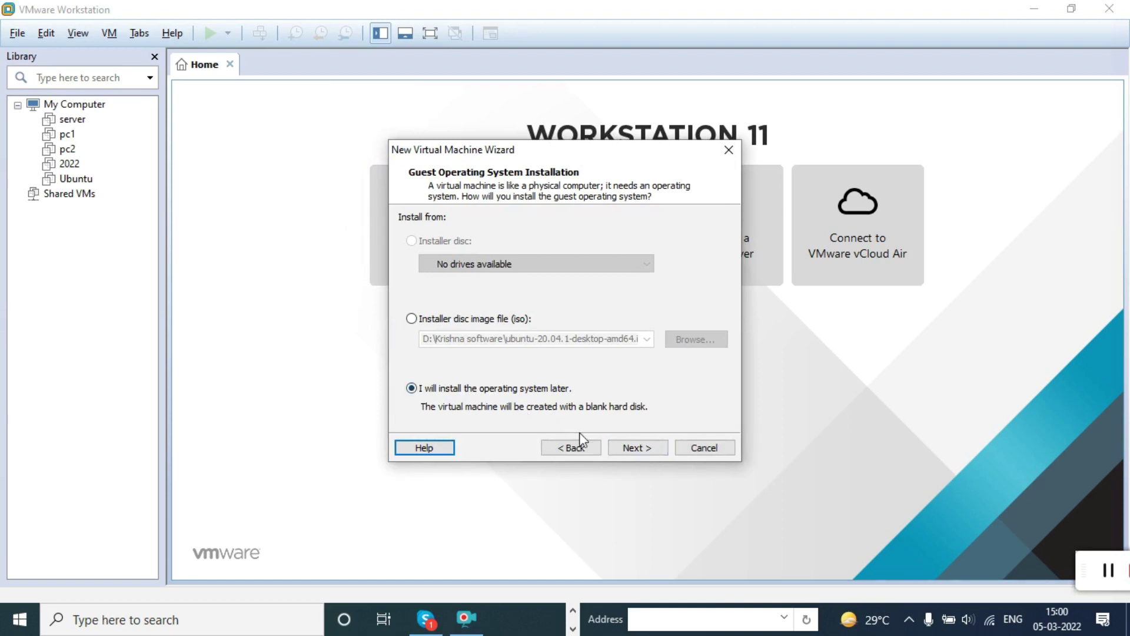
{"action": "left_click", "coordinate": [632, 447]}
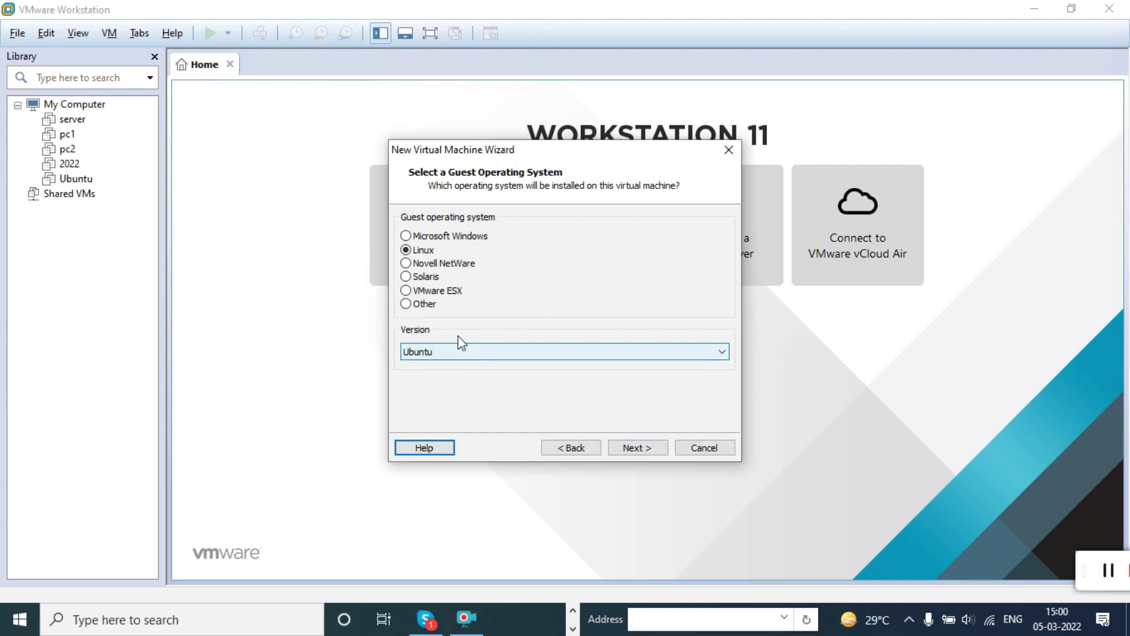
{"action": "left_click", "coordinate": [427, 236]}
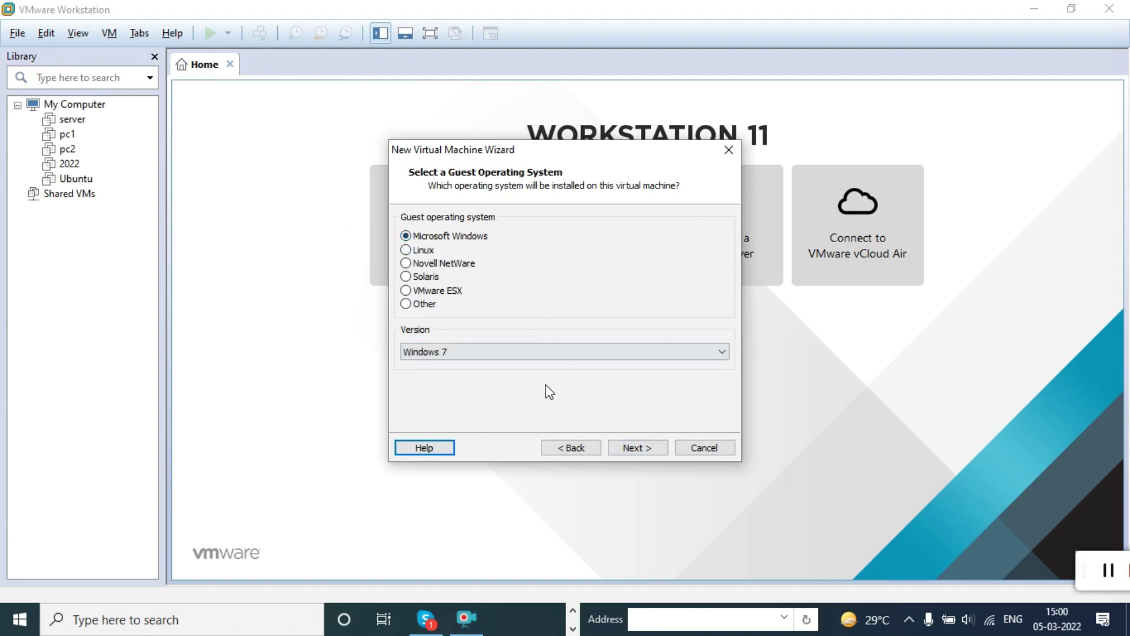
{"action": "left_click", "coordinate": [513, 354]}
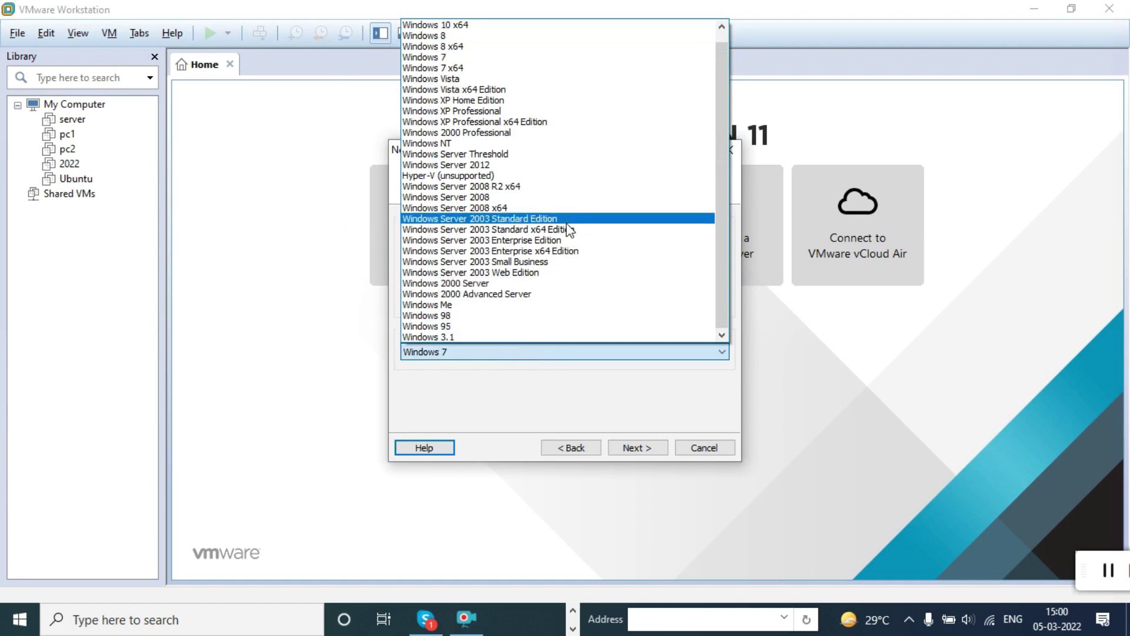
{"action": "scroll", "coordinate": [571, 224], "scroll_direction": "up", "scroll_amount": 1}
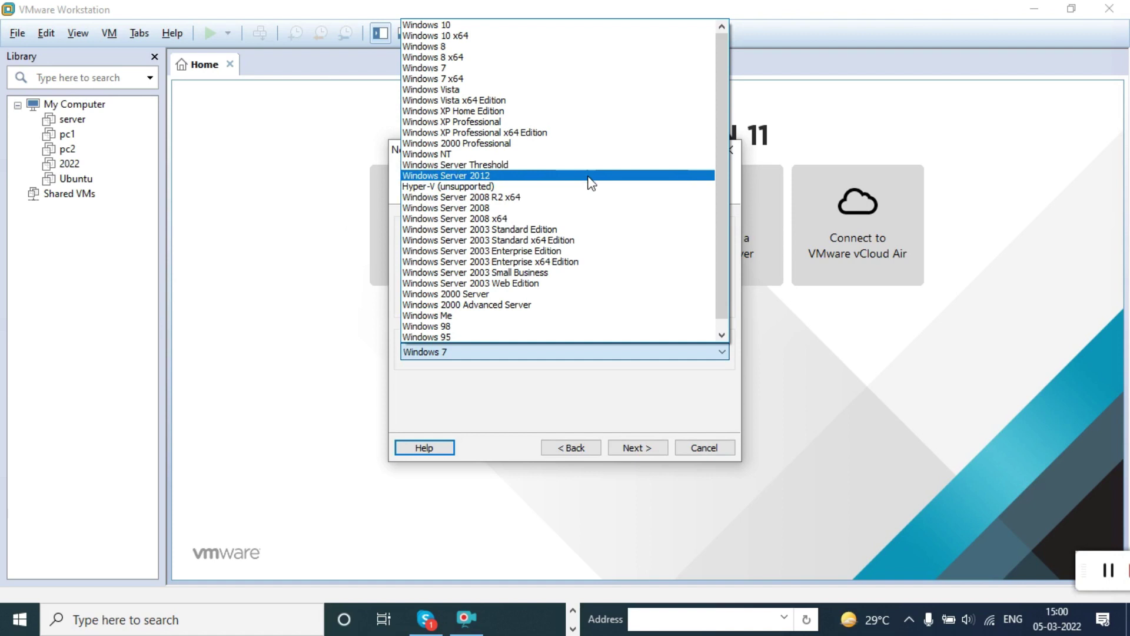
{"action": "left_click", "coordinate": [590, 176]}
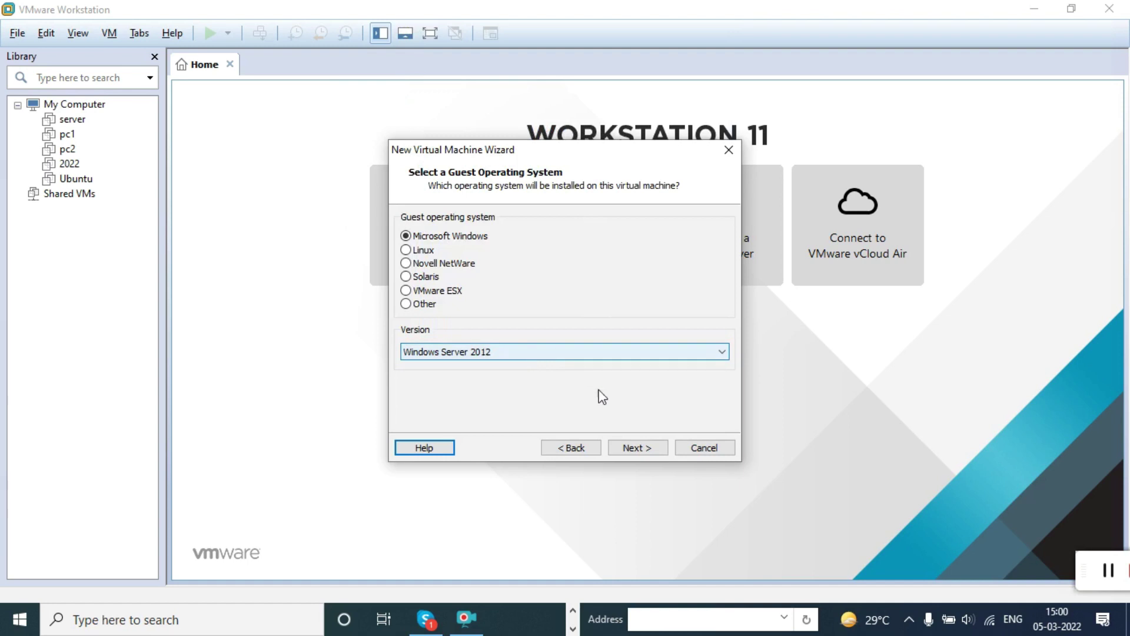
{"action": "left_click", "coordinate": [645, 450]}
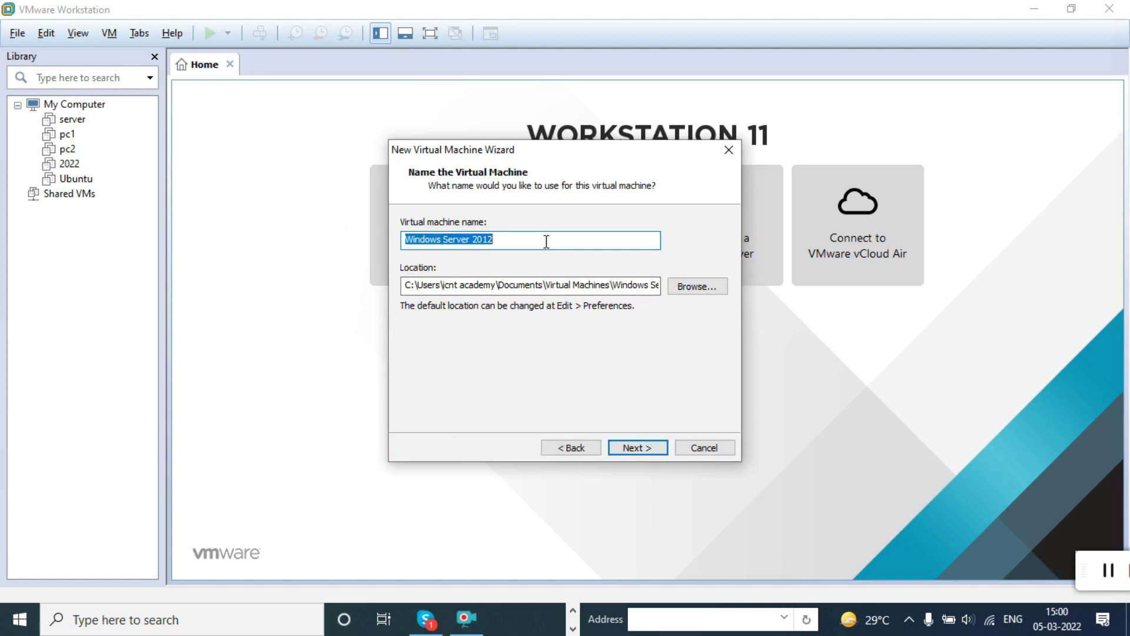
Step: Enter server1 as the virtual machine name, undoing an accidental deletion of it
{"action": "type", "text": "server"}
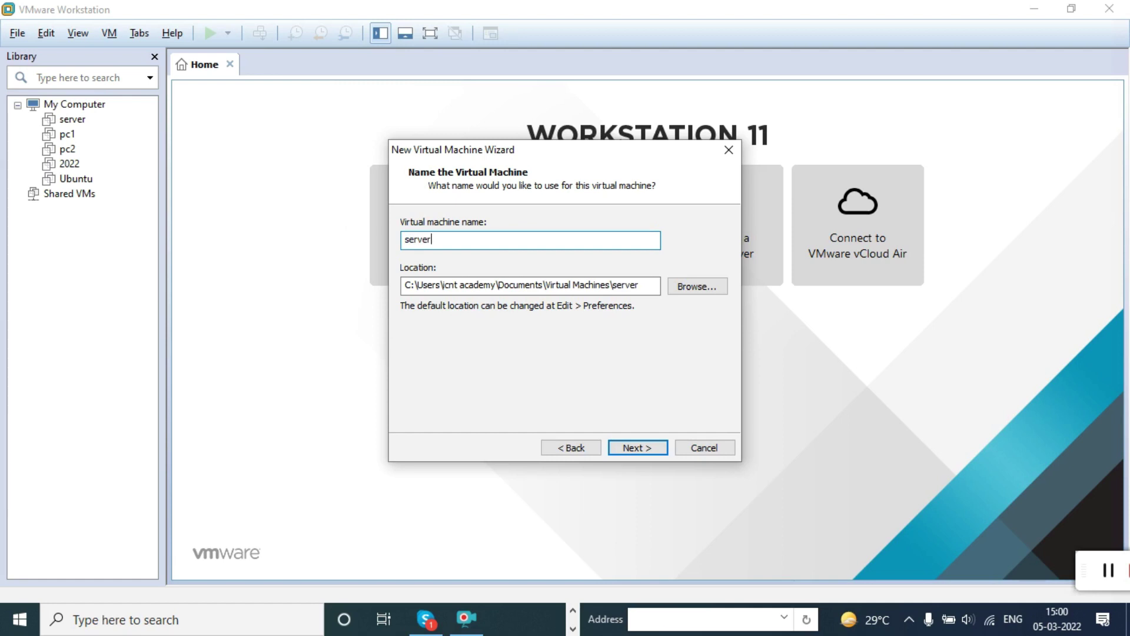
{"action": "type", "text": "1"}
{"action": "left_click_drag", "start_coordinate": [462, 241], "coordinate": [404, 239]}
{"action": "key", "text": "BackSpace"}
{"action": "key", "text": "ctrl+z"}
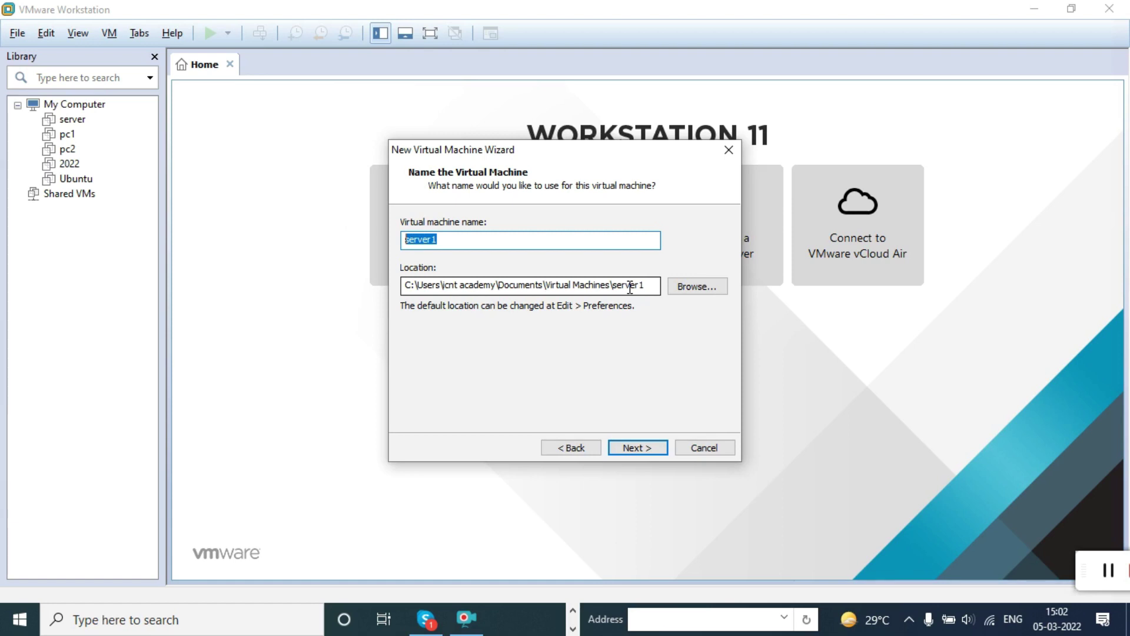
Step: Keep the default storage folder unchanged and continue to the disk capacity page
{"action": "left_click", "coordinate": [697, 287]}
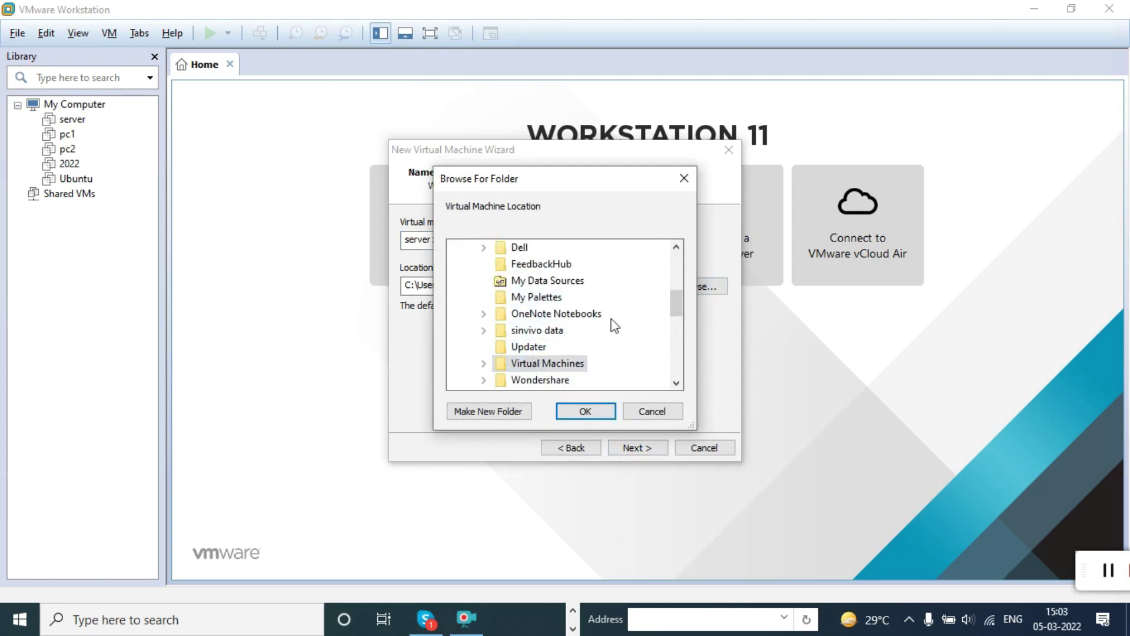
{"action": "left_click", "coordinate": [651, 411]}
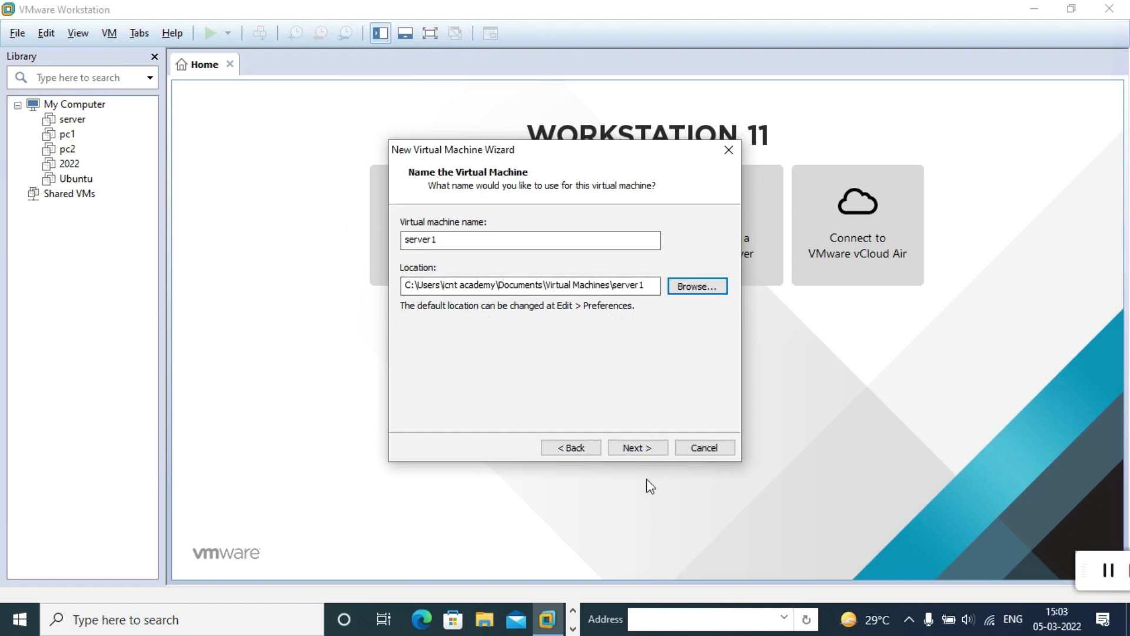
{"action": "left_click", "coordinate": [634, 449]}
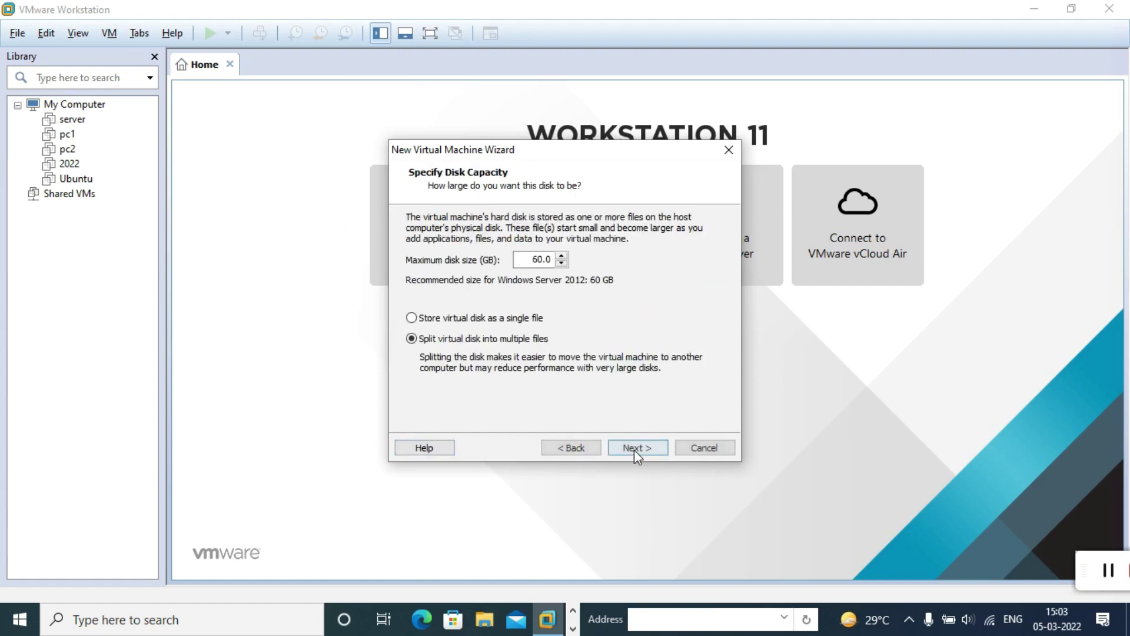
Step: Change the maximum disk size from 60.0 to 80 GB, then open hardware customization
{"action": "left_click", "coordinate": [520, 259]}
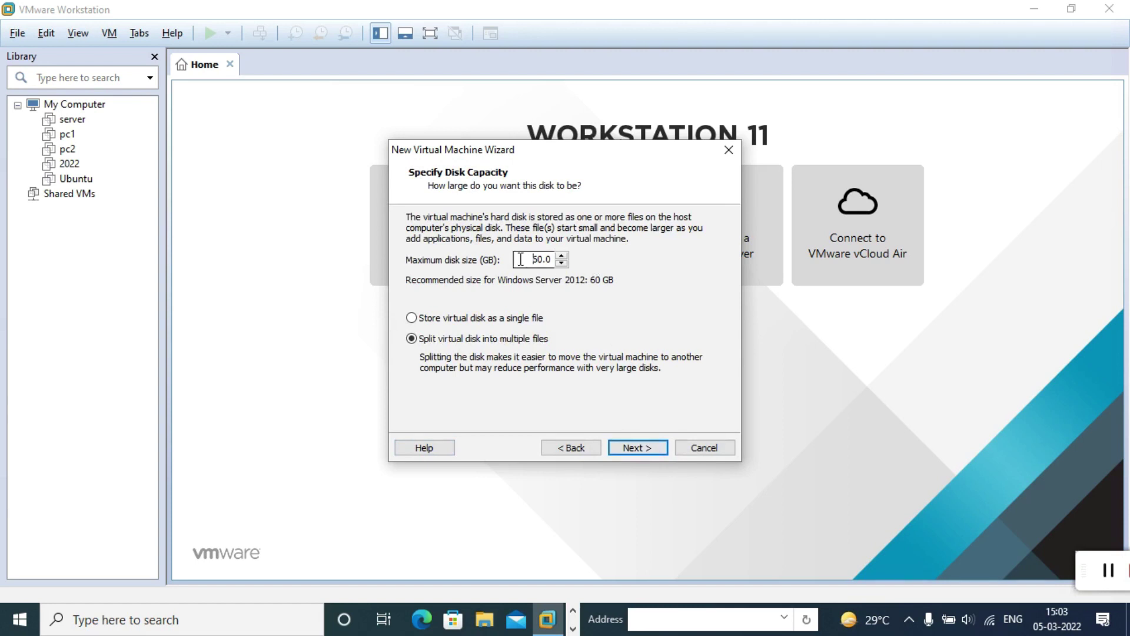
{"action": "left_click_drag", "start_coordinate": [521, 259], "coordinate": [558, 263]}
{"action": "type", "text": "80"}
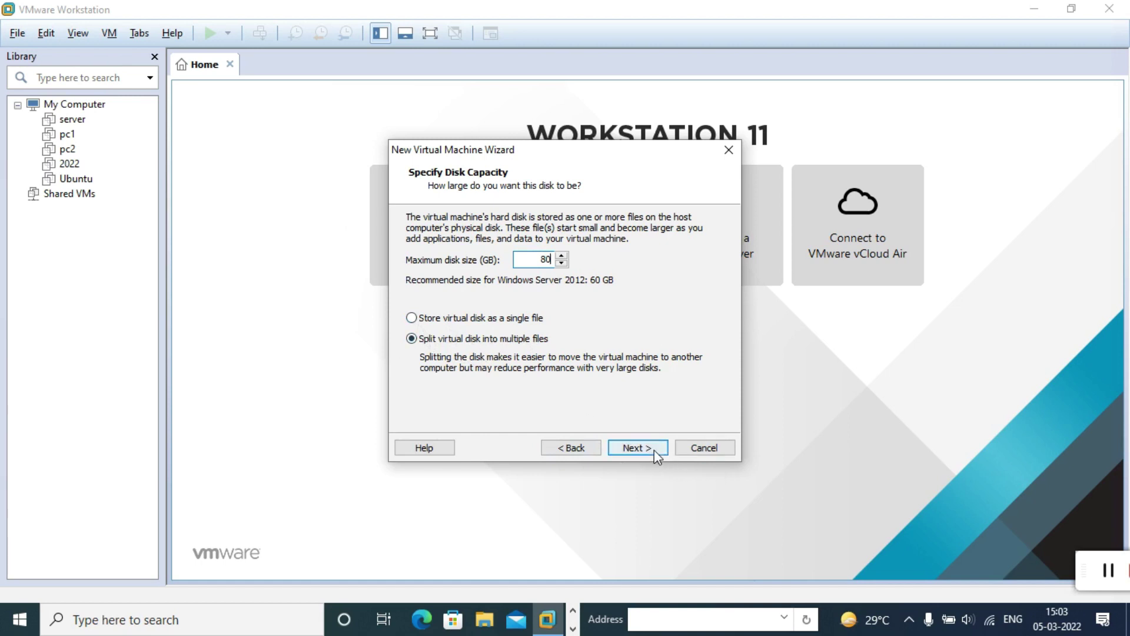
{"action": "left_click", "coordinate": [638, 447]}
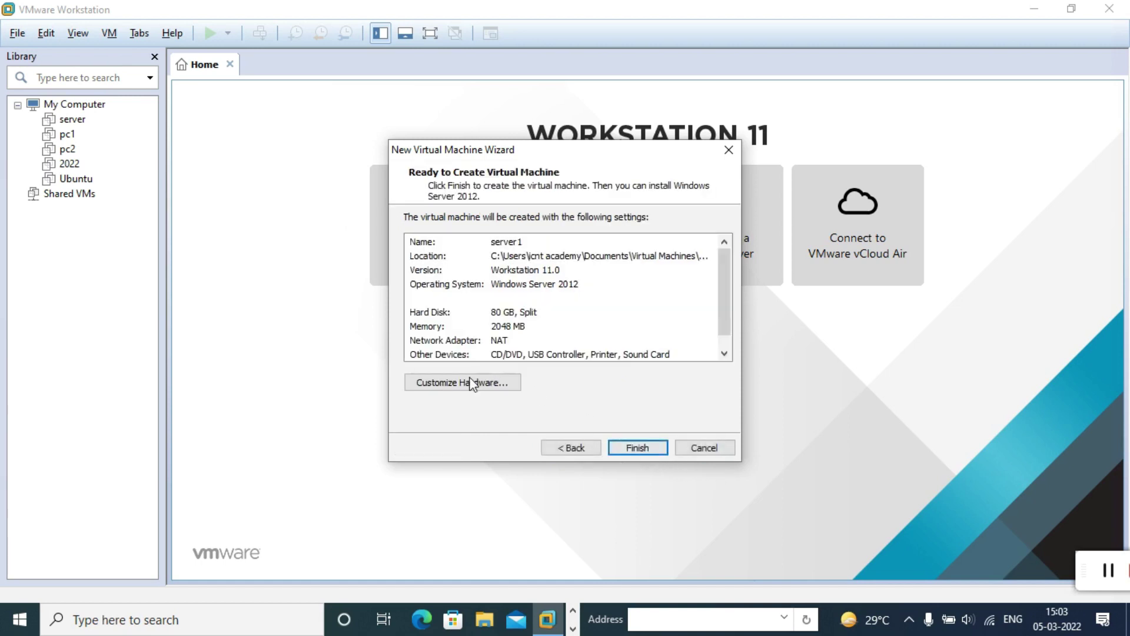
{"action": "left_click", "coordinate": [452, 384]}
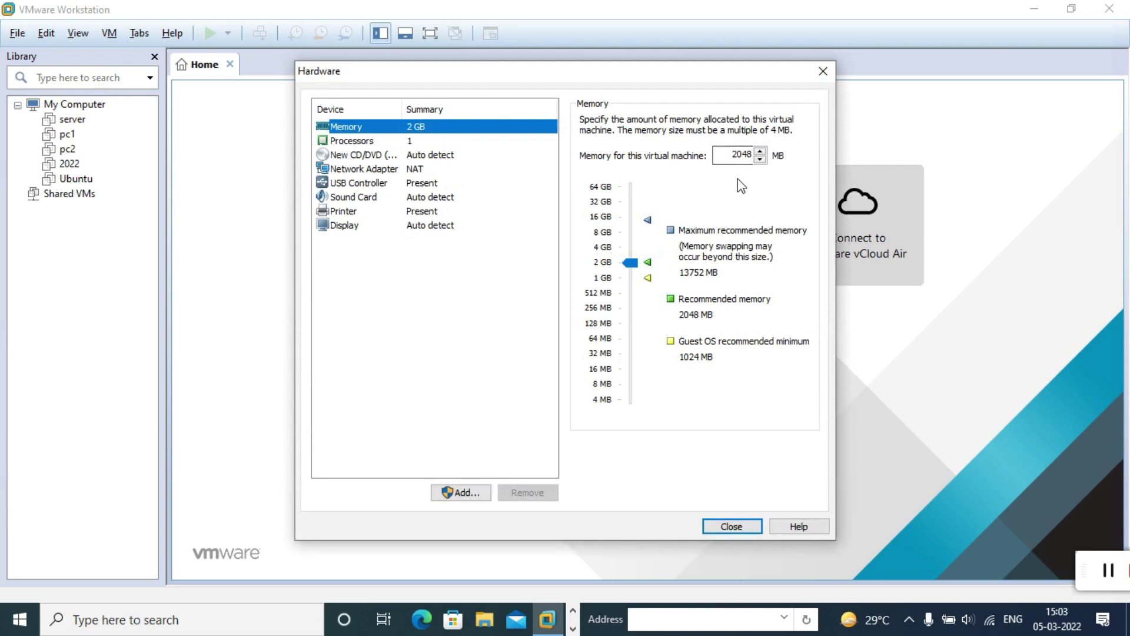
Step: Raise the virtual machine's memory from 2048 MB to 4096 MB
{"action": "left_click", "coordinate": [727, 161]}
{"action": "left_click", "coordinate": [719, 154]}
{"action": "key", "text": "ctrl+a"}
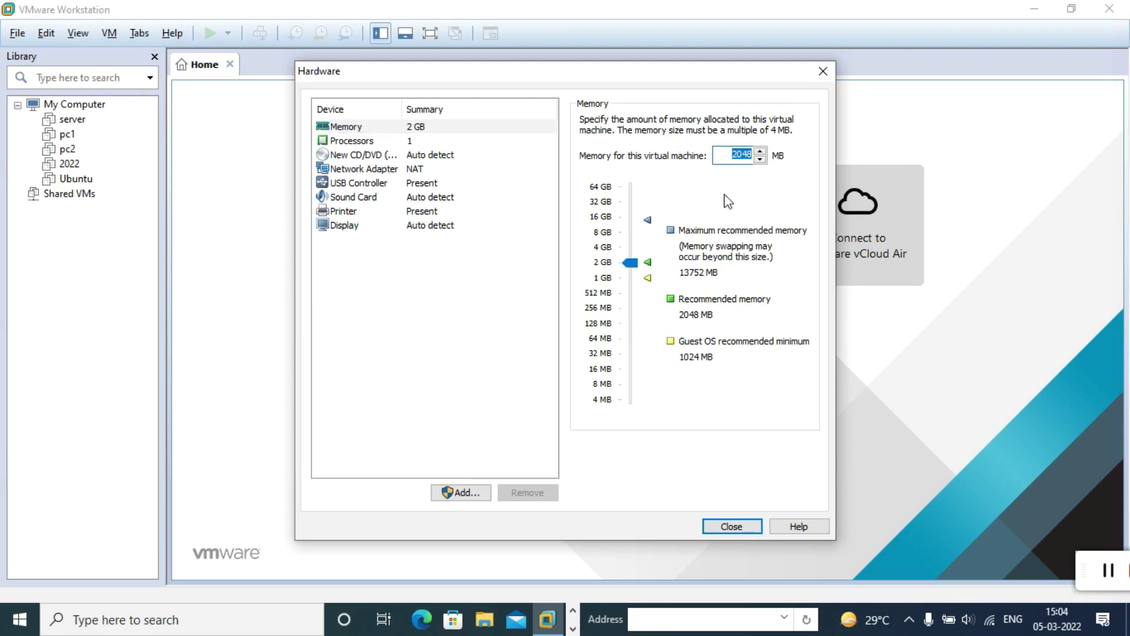
{"action": "type", "text": "4096"}
{"action": "left_click", "coordinate": [462, 330]}
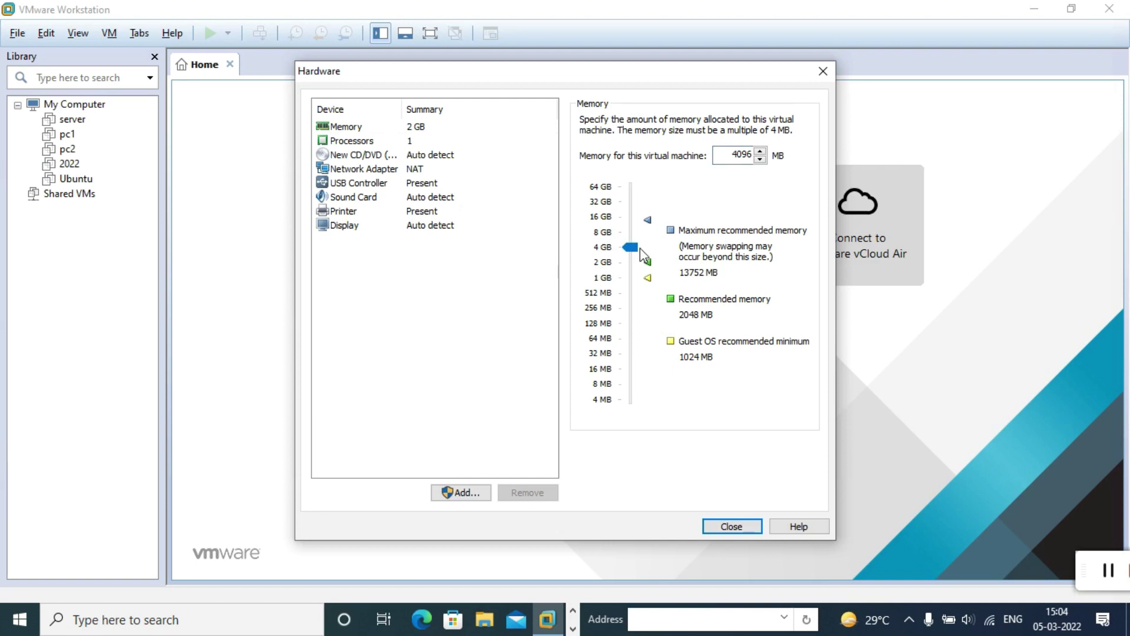
{"action": "left_click", "coordinate": [406, 171]}
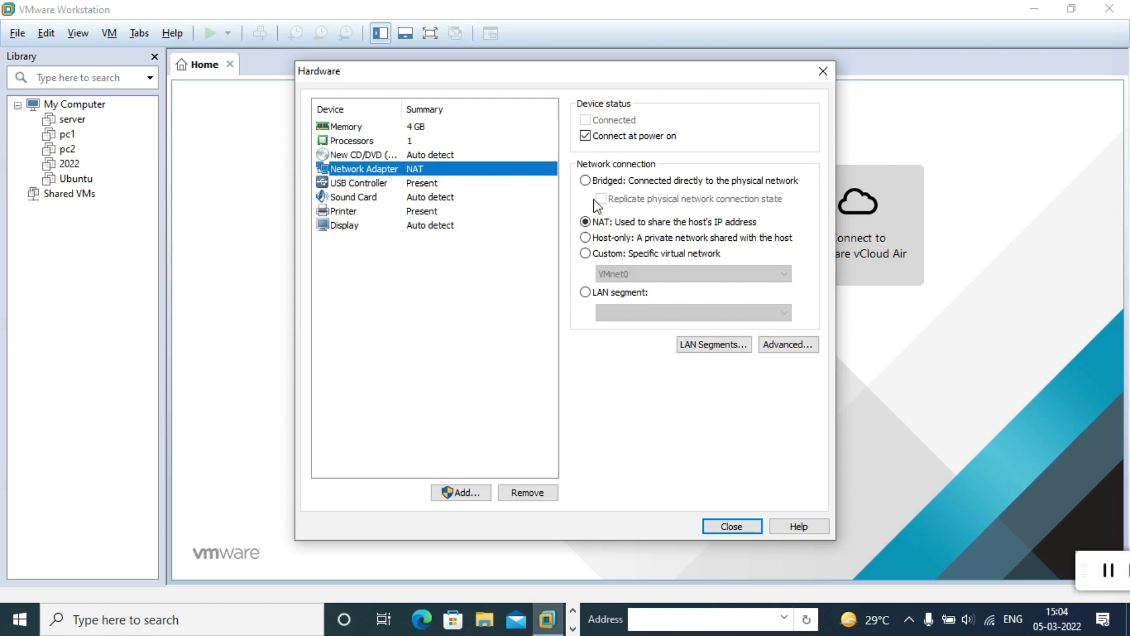
Step: Switch the network adapter from NAT to Bridged and bring up the CD/DVD drive settings
{"action": "left_click", "coordinate": [585, 181]}
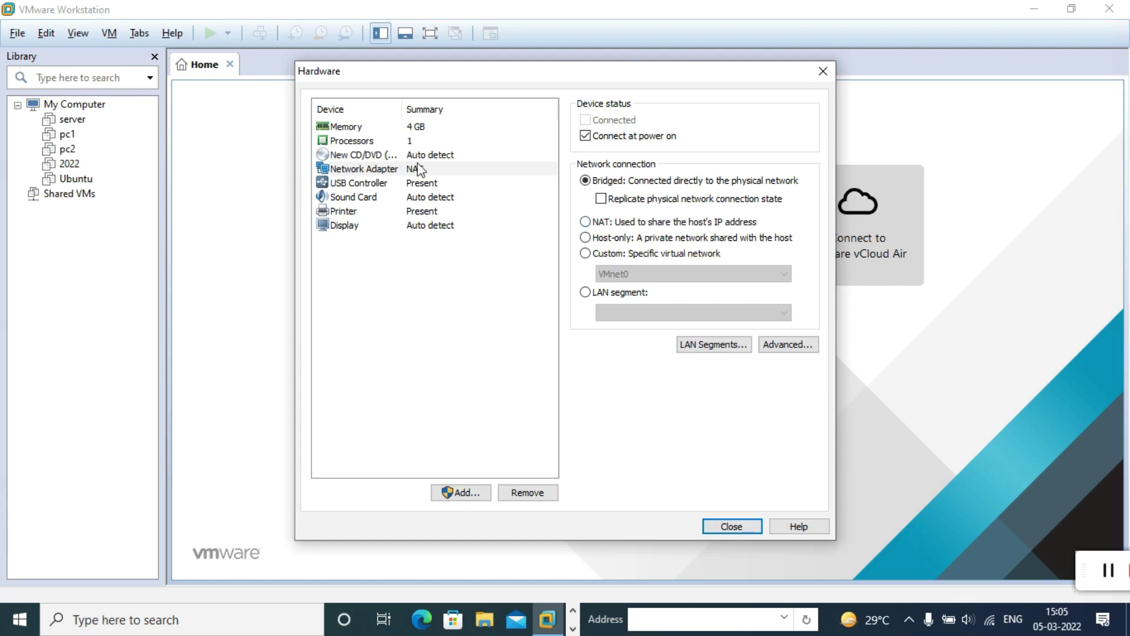
{"action": "left_click", "coordinate": [400, 156]}
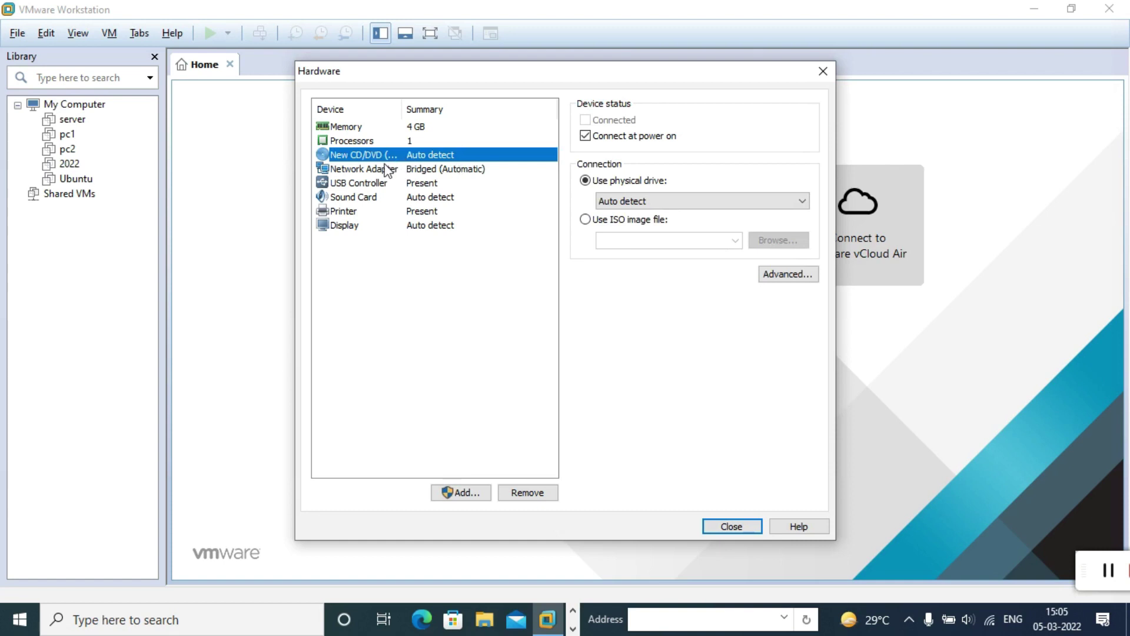
Step: Use an ISO image, selecting the Server 2022 ISO from E:\ICNT GYAN\window server os iso\window server 2022
{"action": "left_click", "coordinate": [586, 221]}
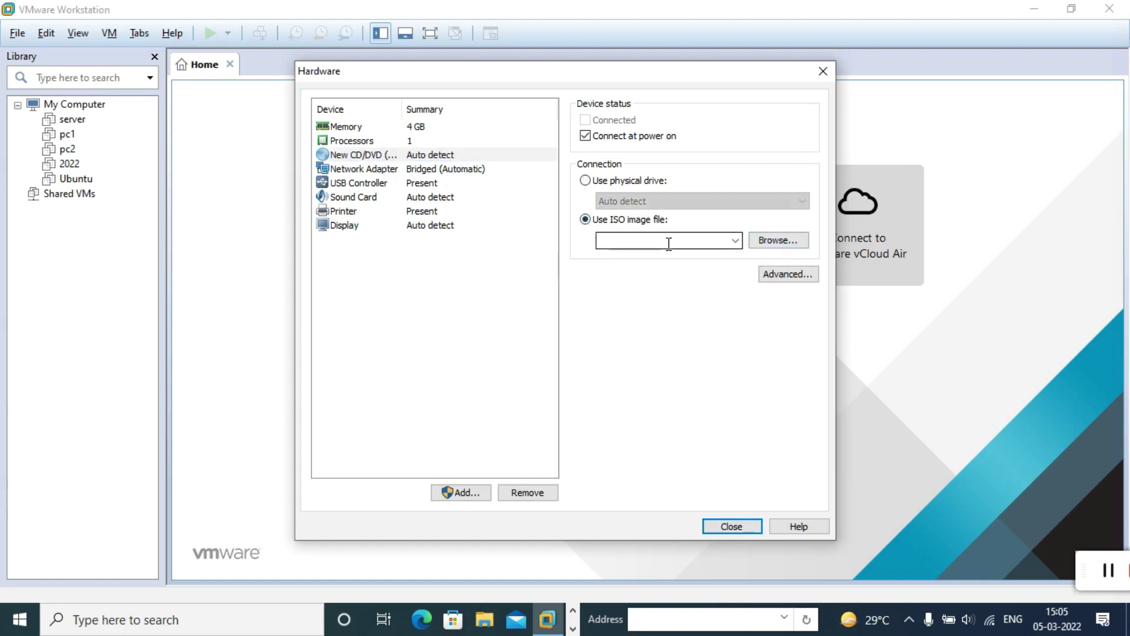
{"action": "left_click", "coordinate": [775, 241]}
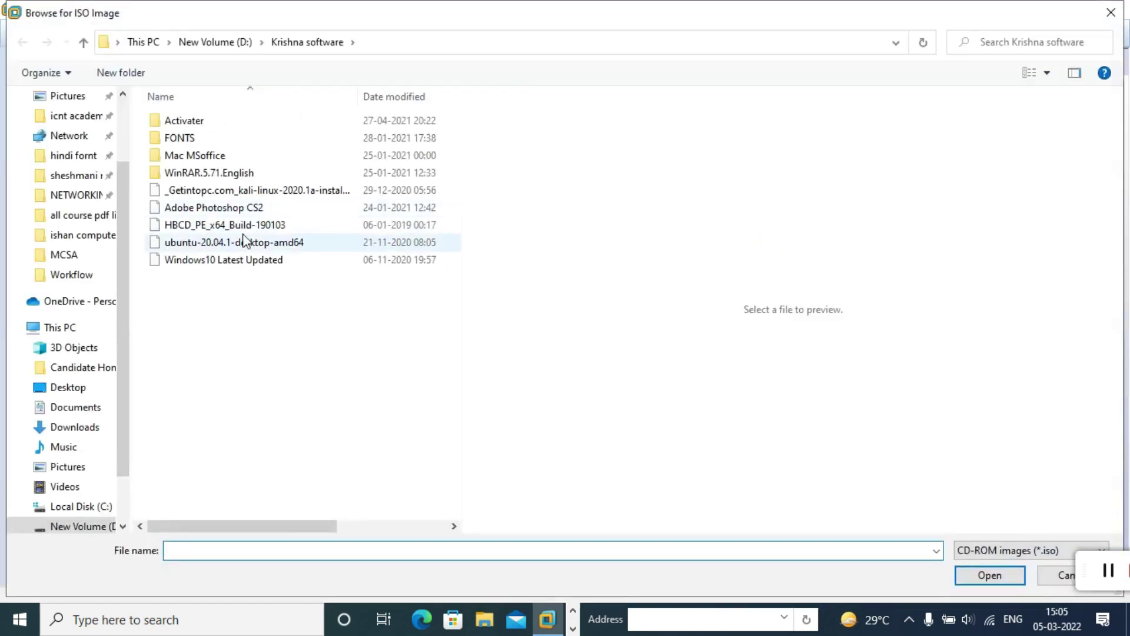
{"action": "scroll", "coordinate": [122, 439], "scroll_direction": "down", "scroll_amount": 1}
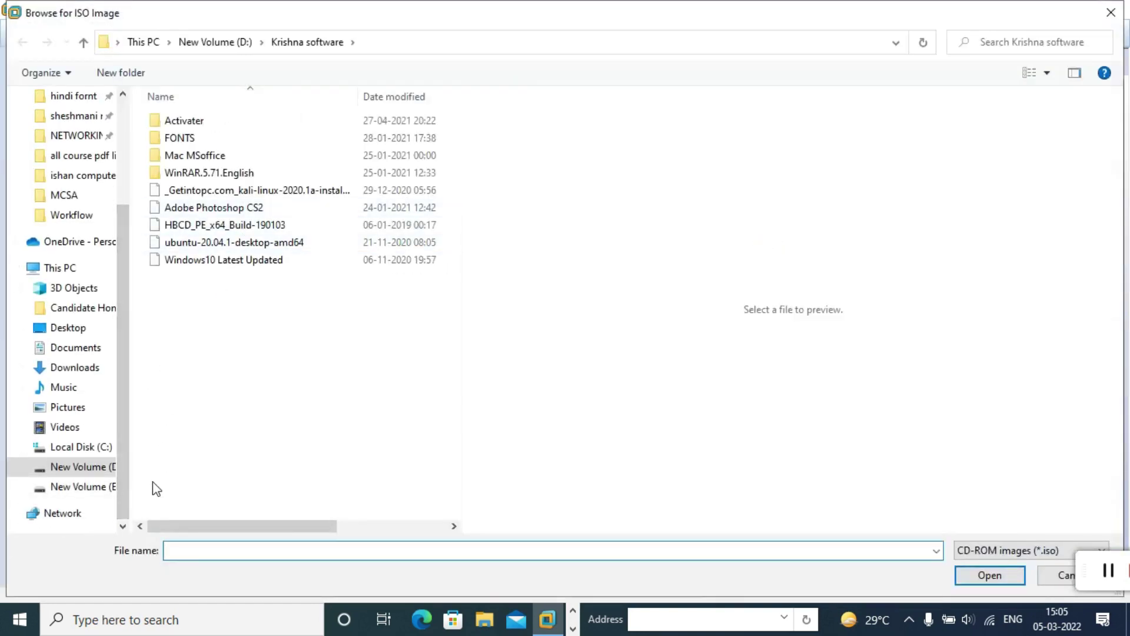
{"action": "left_click", "coordinate": [94, 489]}
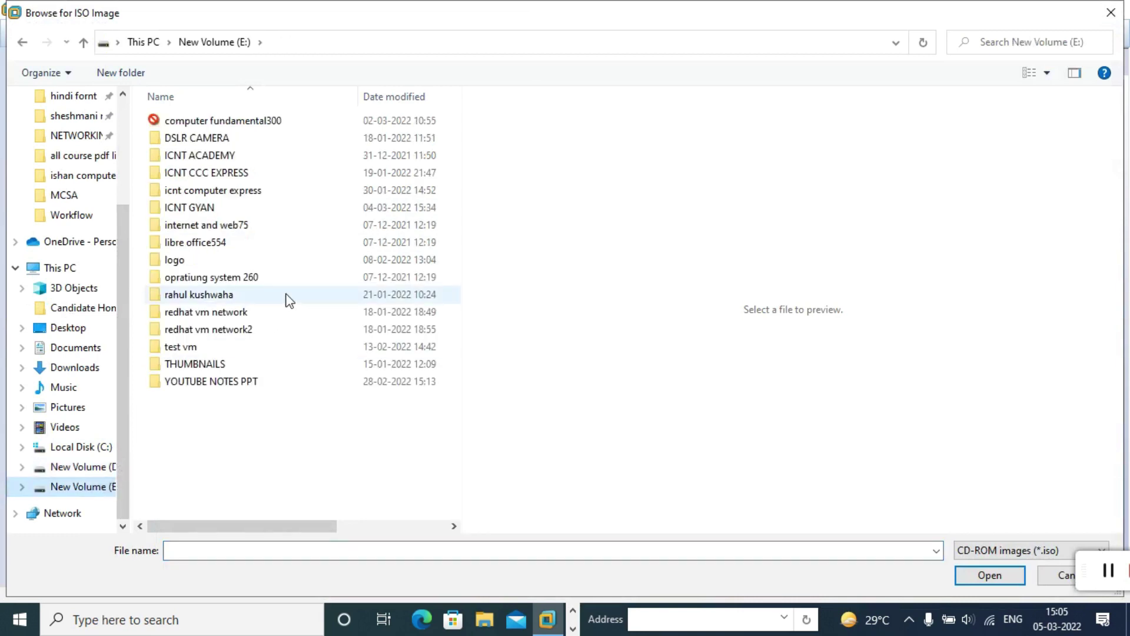
{"action": "double_click", "coordinate": [213, 209]}
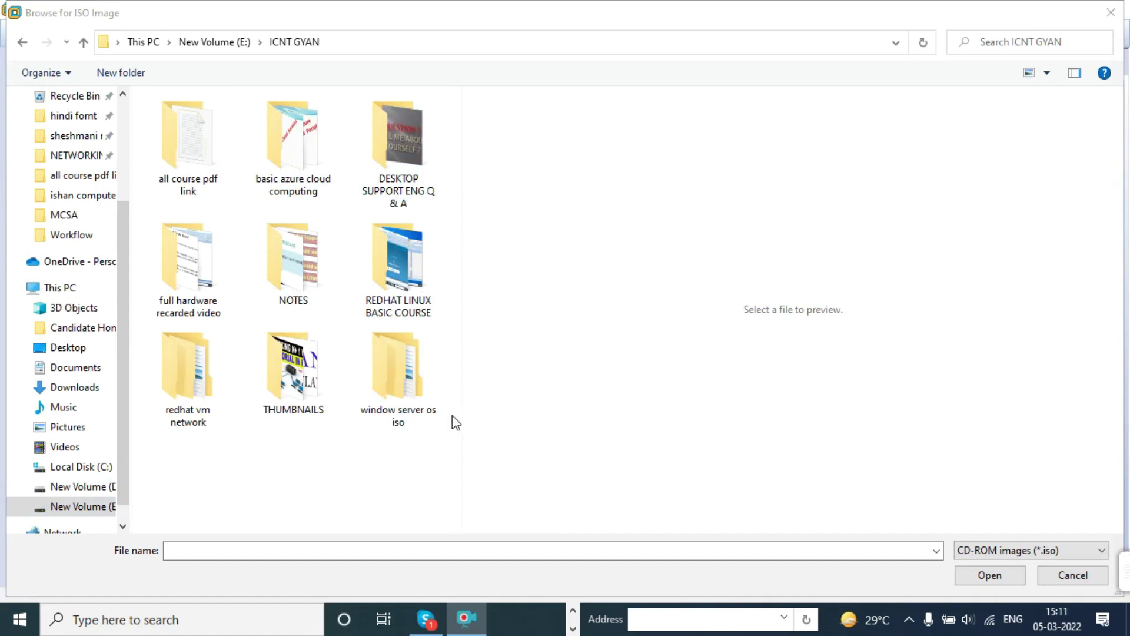
{"action": "left_click", "coordinate": [405, 383]}
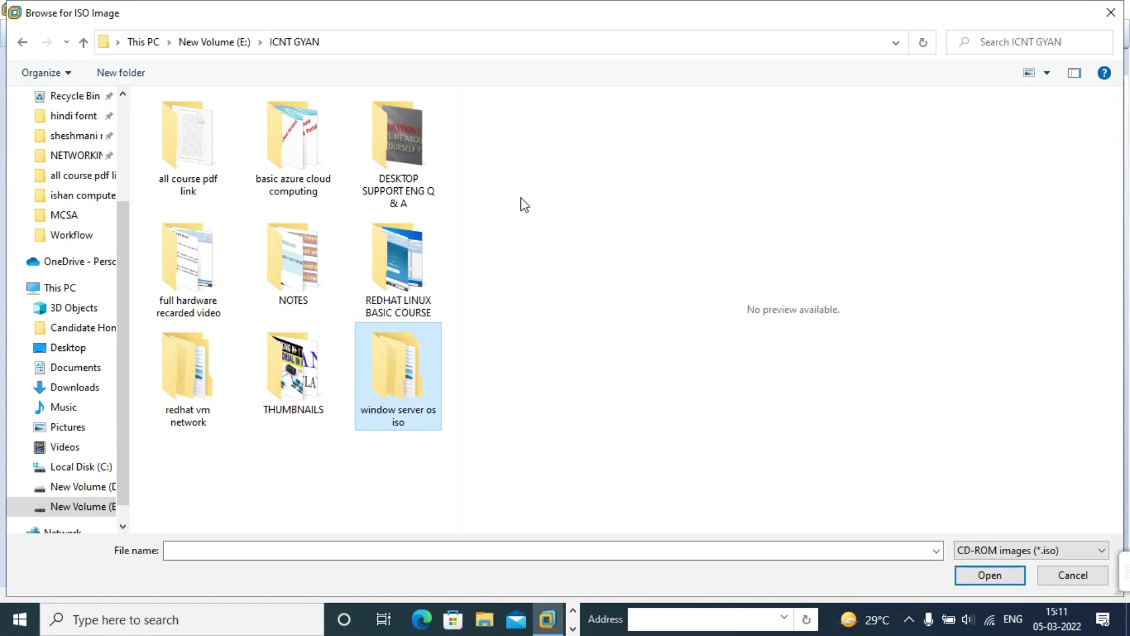
{"action": "double_click", "coordinate": [414, 349]}
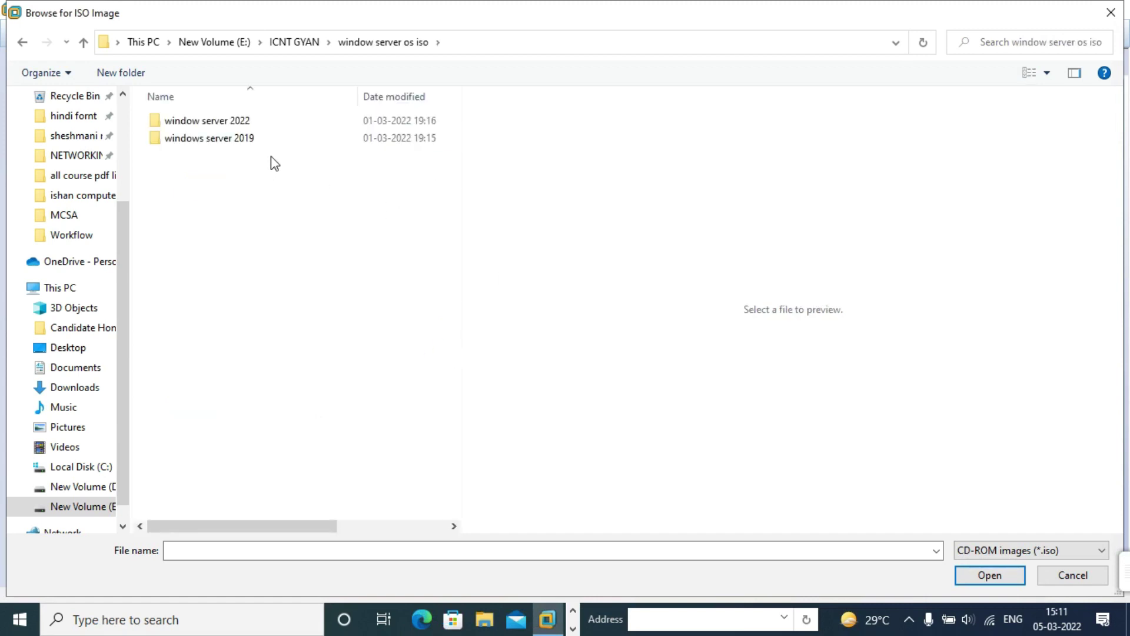
{"action": "double_click", "coordinate": [250, 120]}
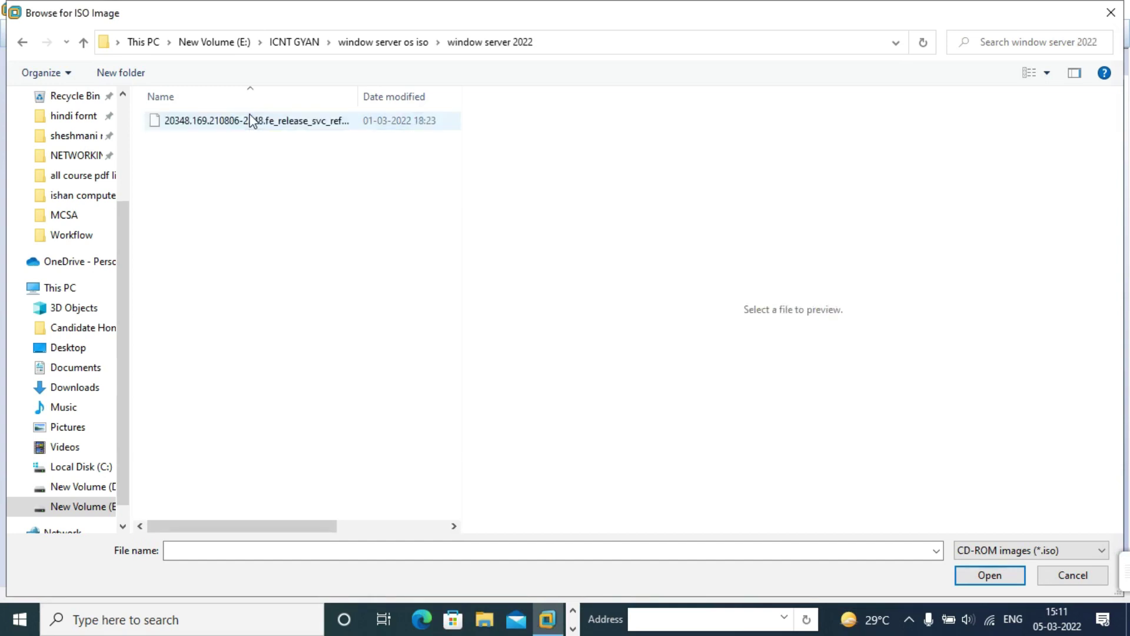
{"action": "left_click", "coordinate": [245, 124]}
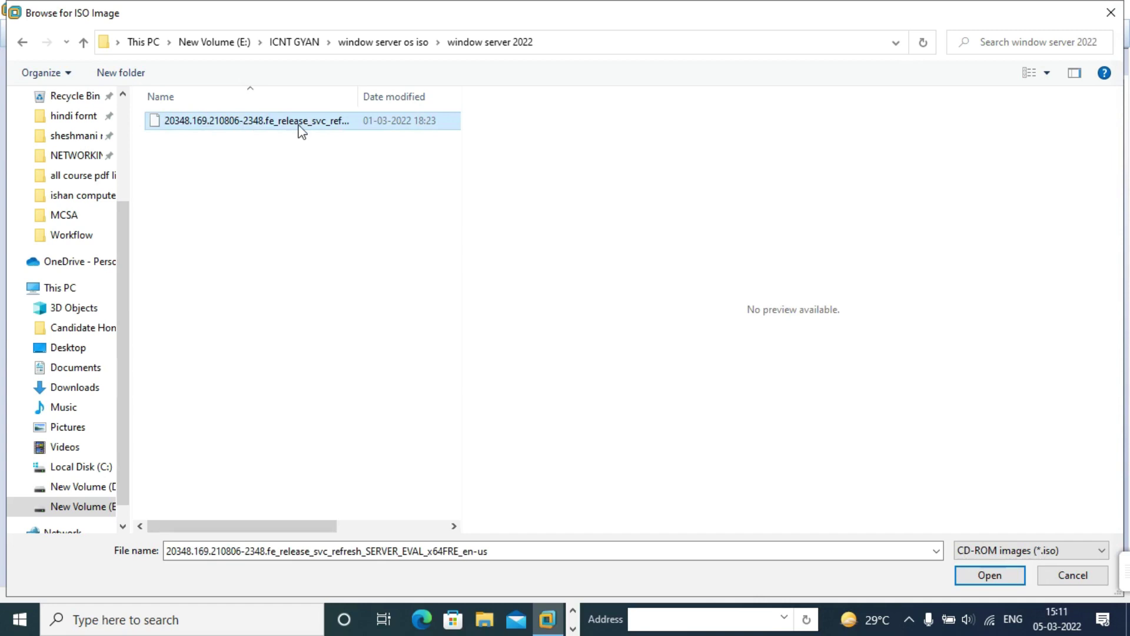
Step: Attach the chosen ISO, finish creating server1, and restore the VMware window size
{"action": "left_click", "coordinate": [984, 576]}
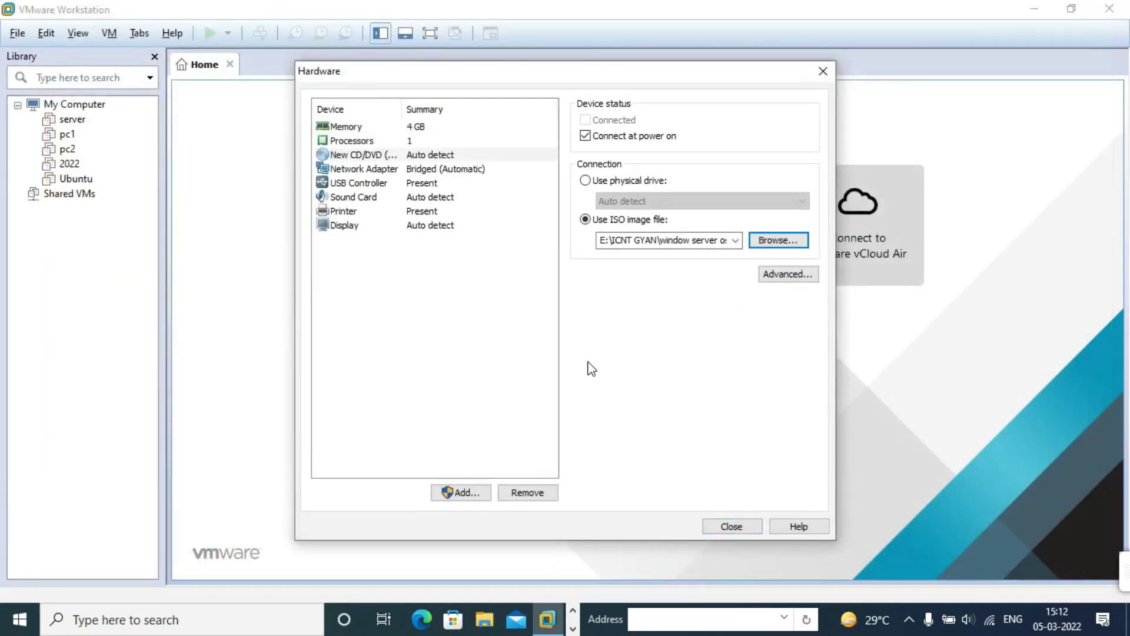
{"action": "left_click", "coordinate": [732, 528]}
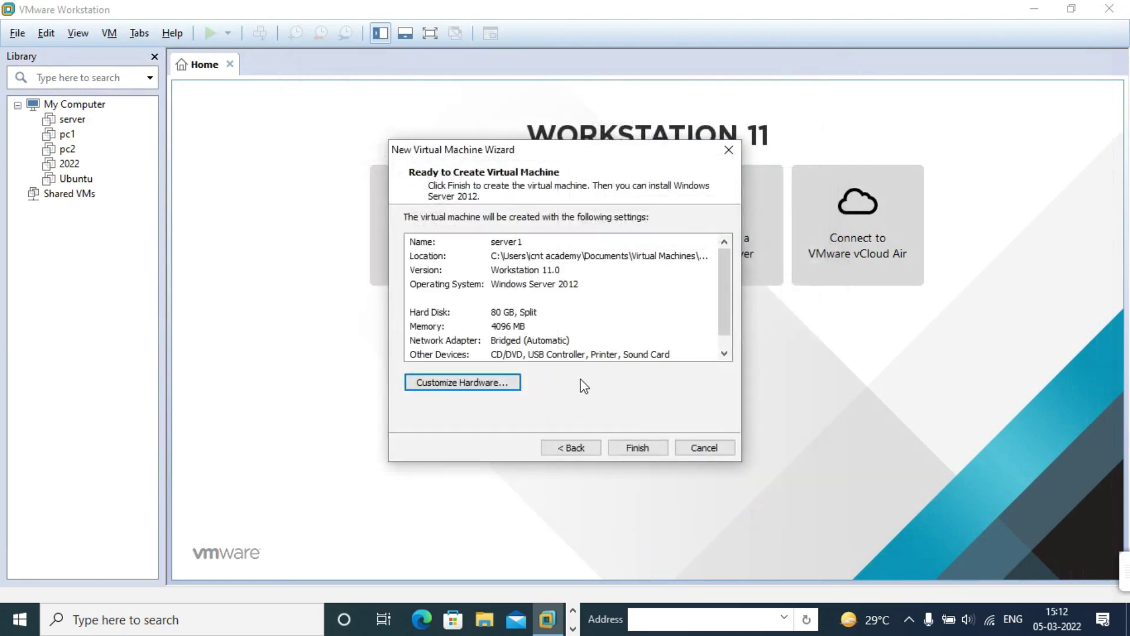
{"action": "left_click", "coordinate": [637, 452]}
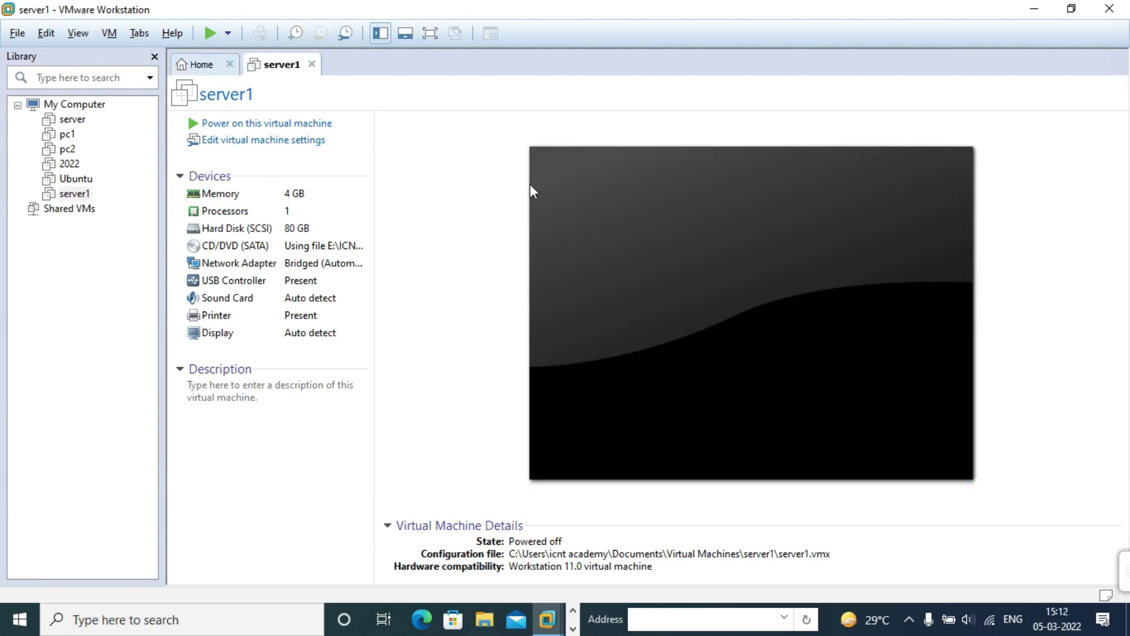
{"action": "double_click", "coordinate": [813, 8]}
Step: Confirm the E:\ICNT GYAN window server 2022 folder is 5.16 GB, then re-maximize VMware
{"action": "double_click", "coordinate": [30, 107]}
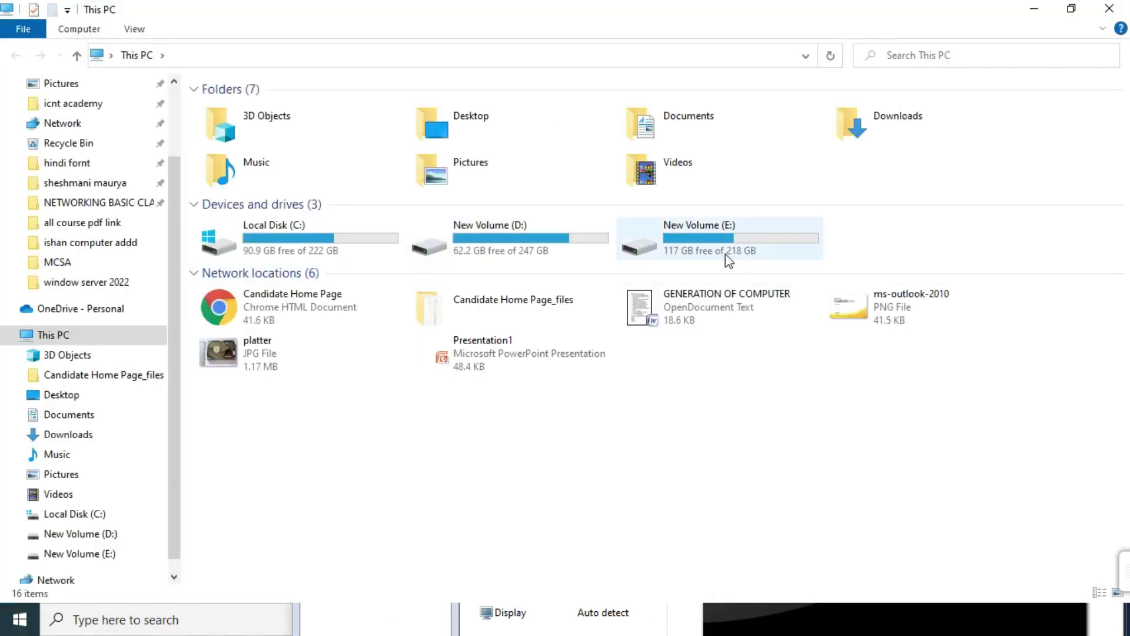
{"action": "double_click", "coordinate": [713, 239]}
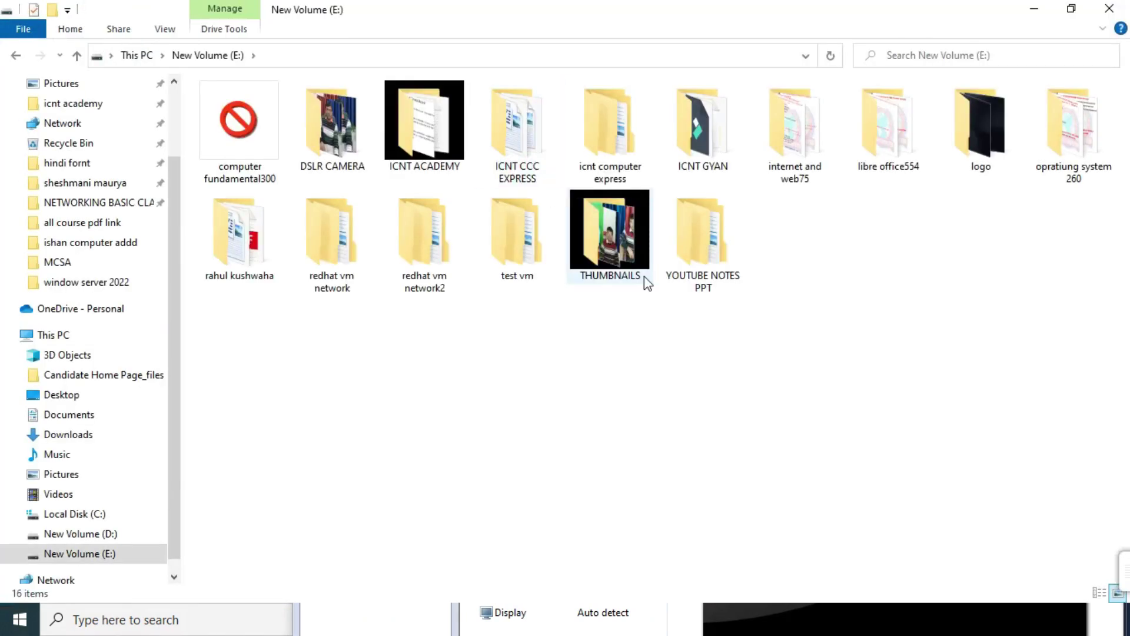
{"action": "left_click", "coordinate": [712, 132]}
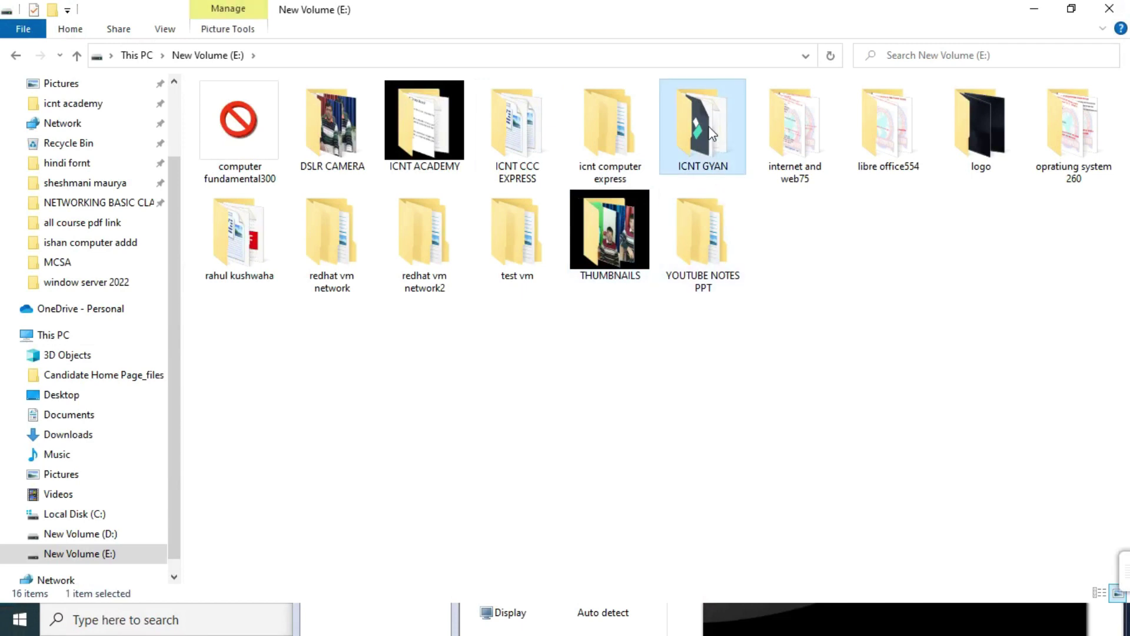
{"action": "double_click", "coordinate": [712, 134]}
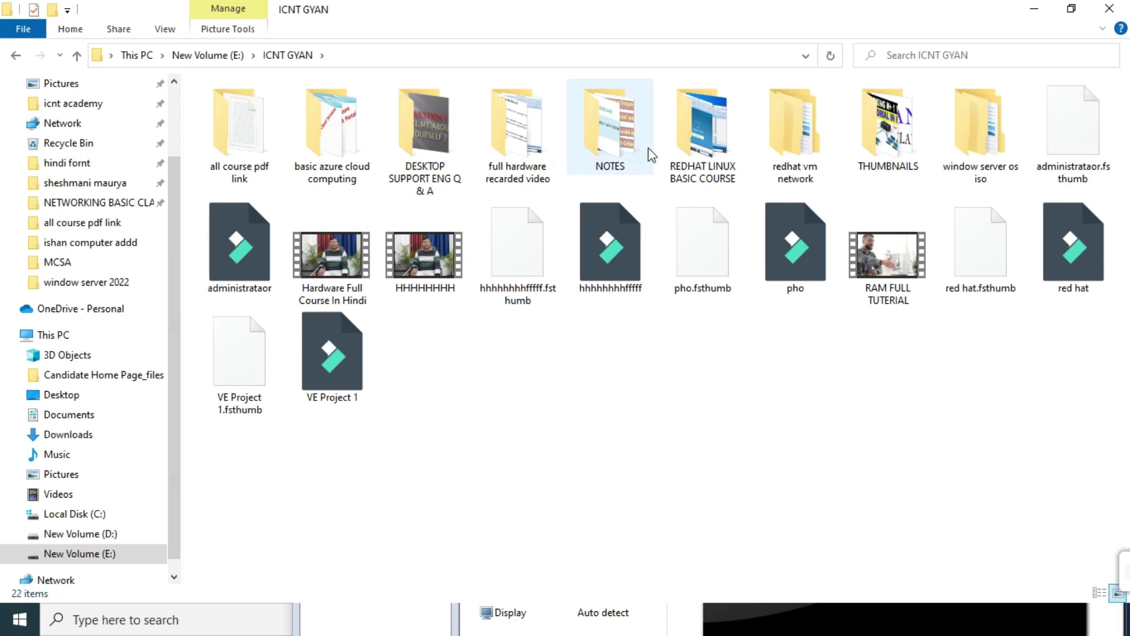
{"action": "mouse_move", "coordinate": [702, 154]}
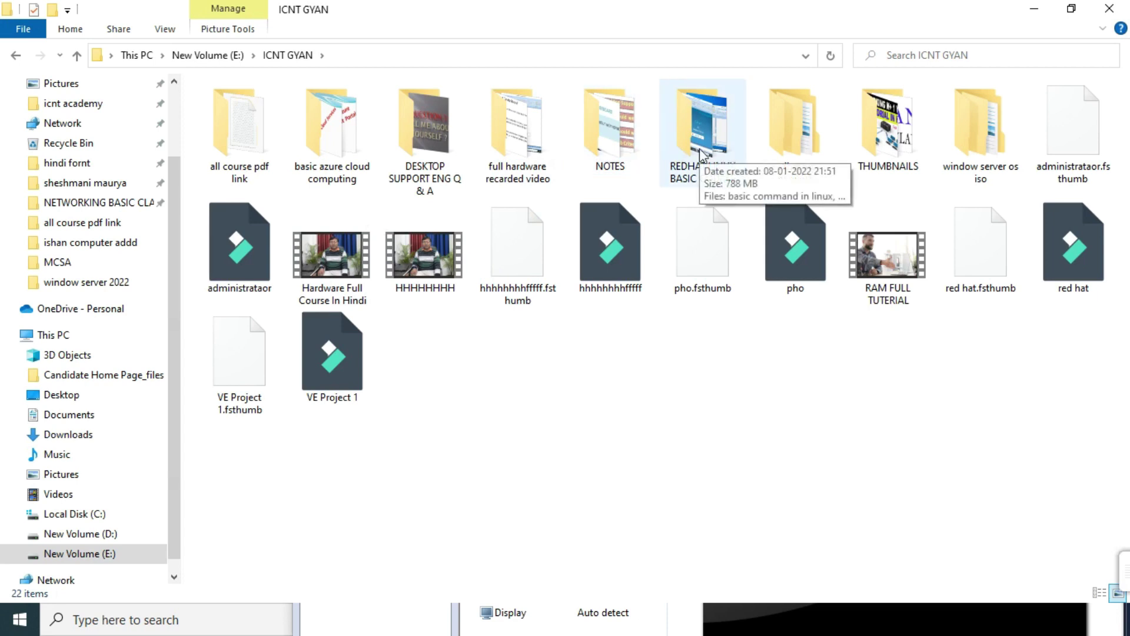
{"action": "double_click", "coordinate": [980, 129]}
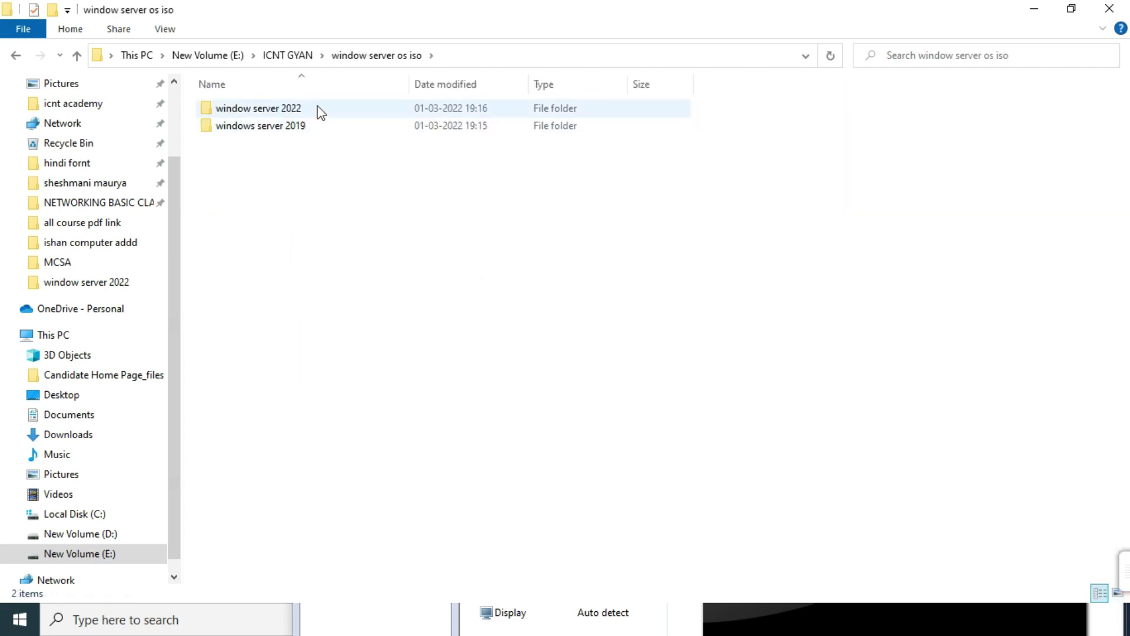
{"action": "left_click", "coordinate": [320, 113]}
{"action": "right_click", "coordinate": [318, 108]}
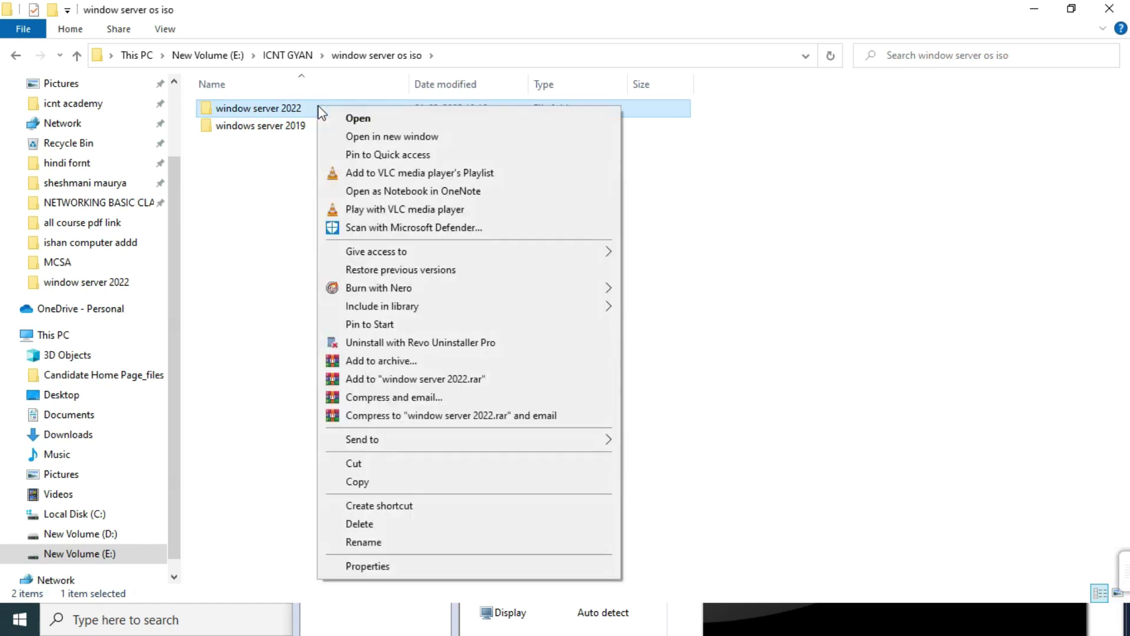
{"action": "left_click", "coordinate": [367, 566]}
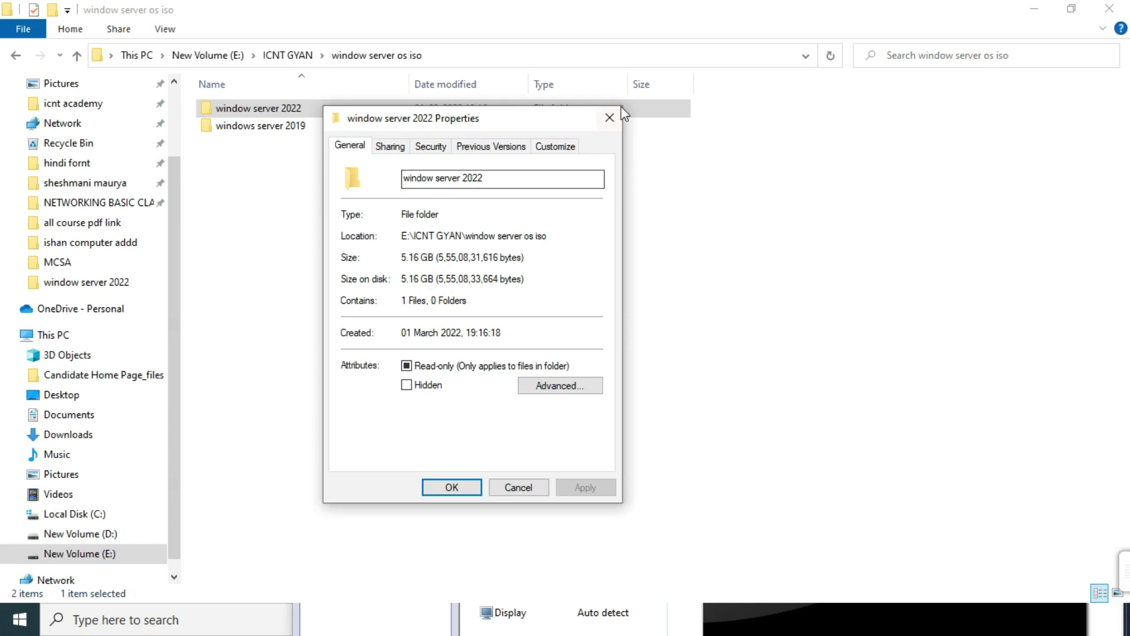
{"action": "left_click", "coordinate": [610, 118]}
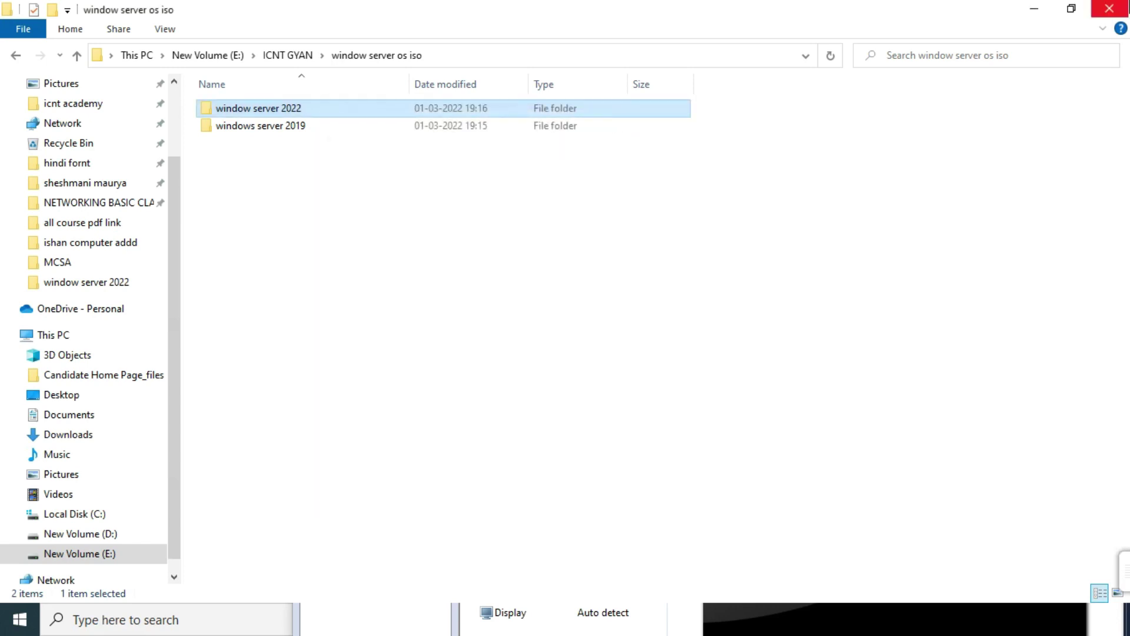
{"action": "left_click", "coordinate": [1109, 8]}
{"action": "double_click", "coordinate": [824, 291]}
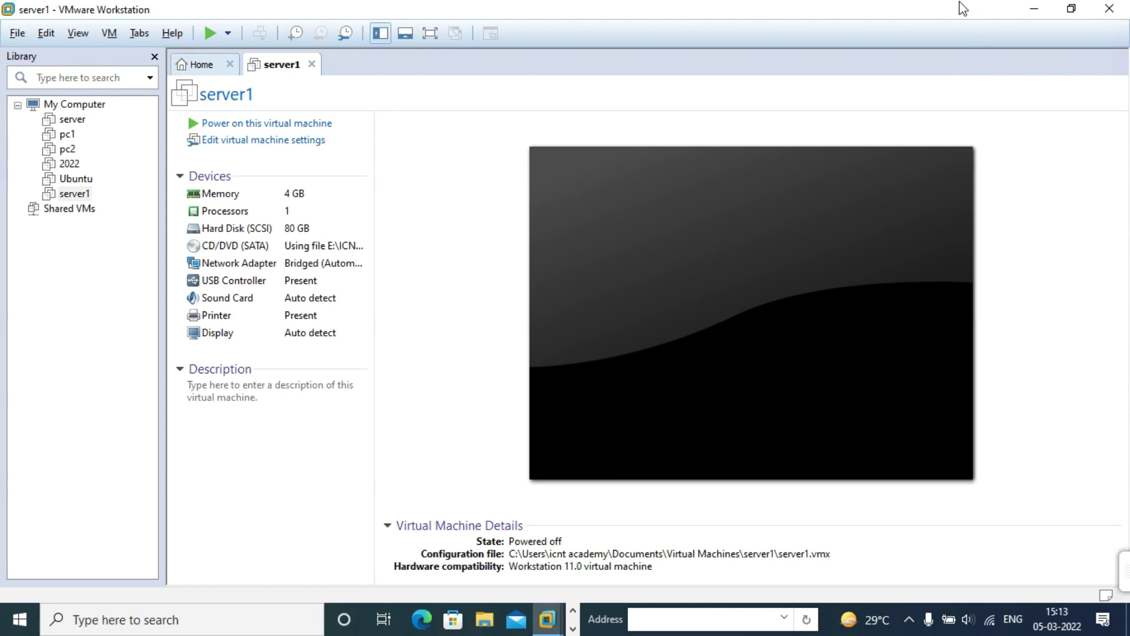
{"action": "double_click", "coordinate": [942, 9]}
{"action": "left_click_drag", "start_coordinate": [904, 22], "coordinate": [710, 61]}
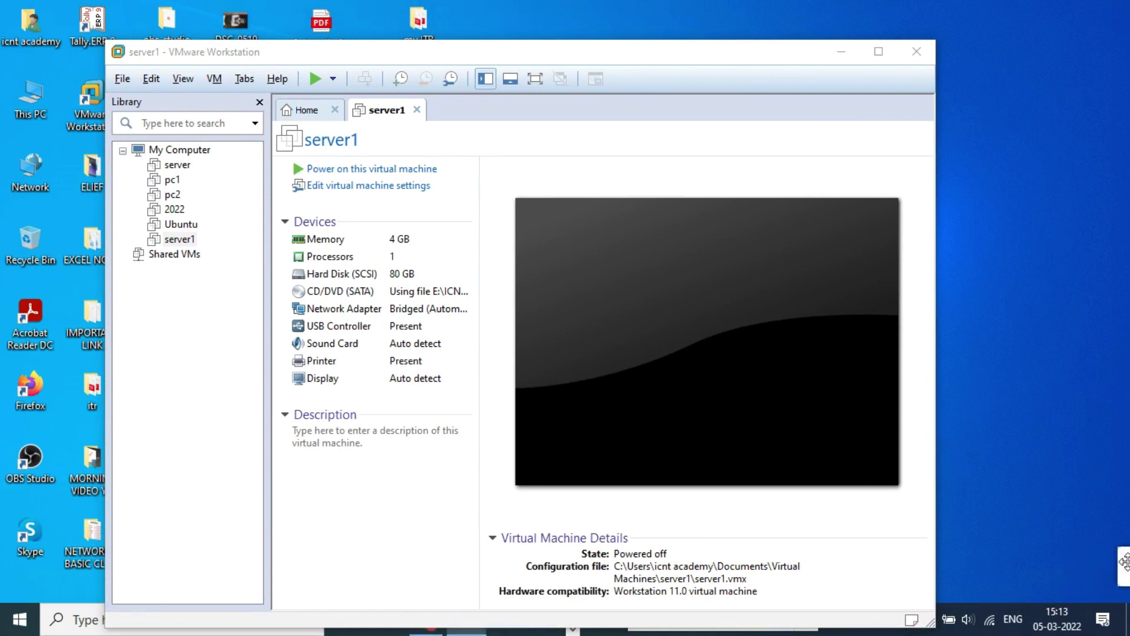
{"action": "double_click", "coordinate": [737, 57]}
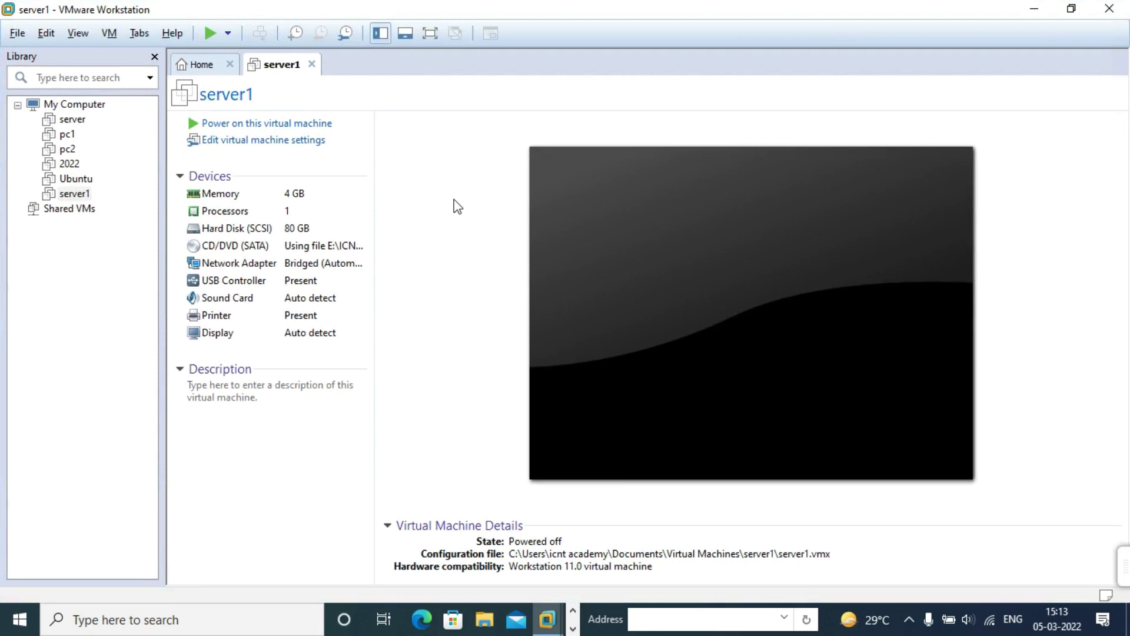
Step: Power on server1 and show its console full screen as it boots from the ISO
{"action": "left_click", "coordinate": [279, 122]}
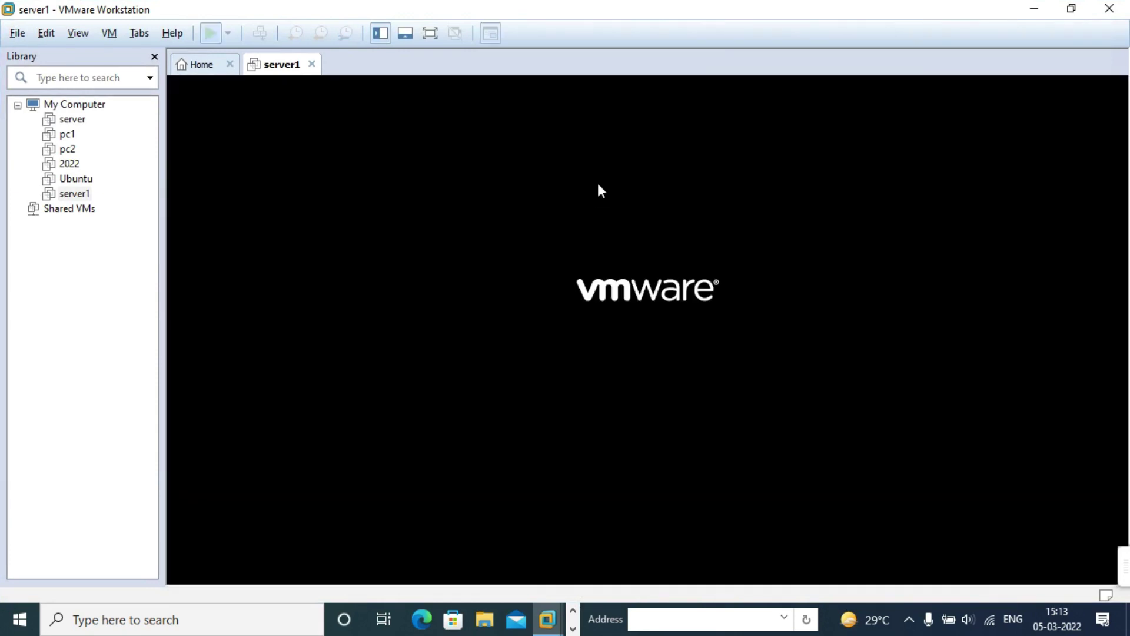
{"action": "left_click", "coordinate": [430, 33]}
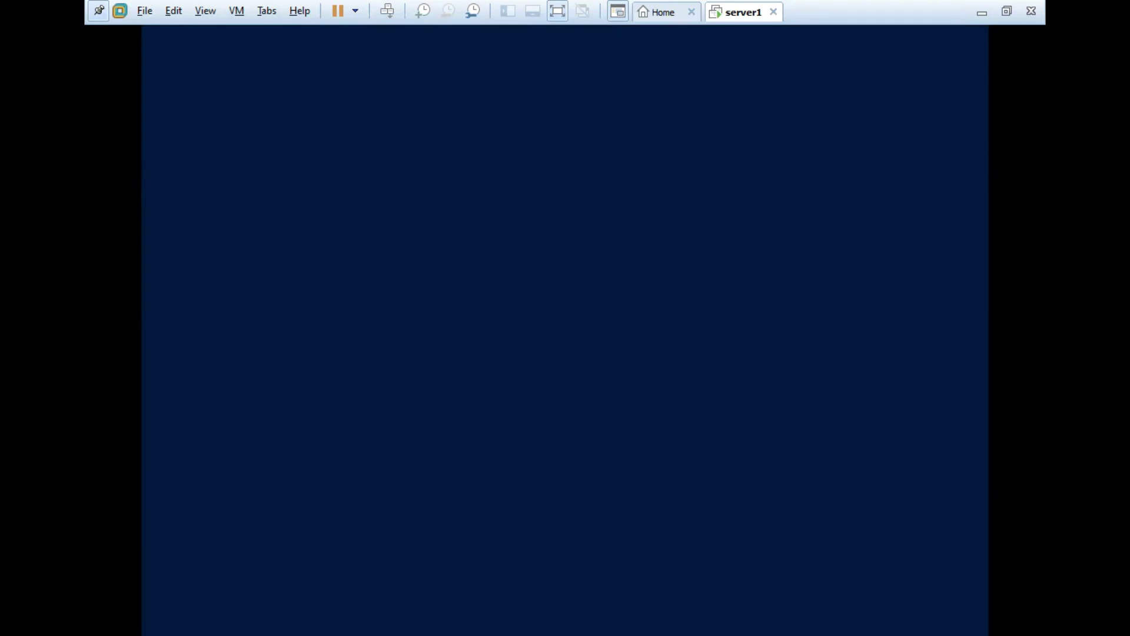
Step: Browse the time and currency format list, first settling on Hausa (Latin, Nigeria)
{"action": "left_click", "coordinate": [231, 346]}
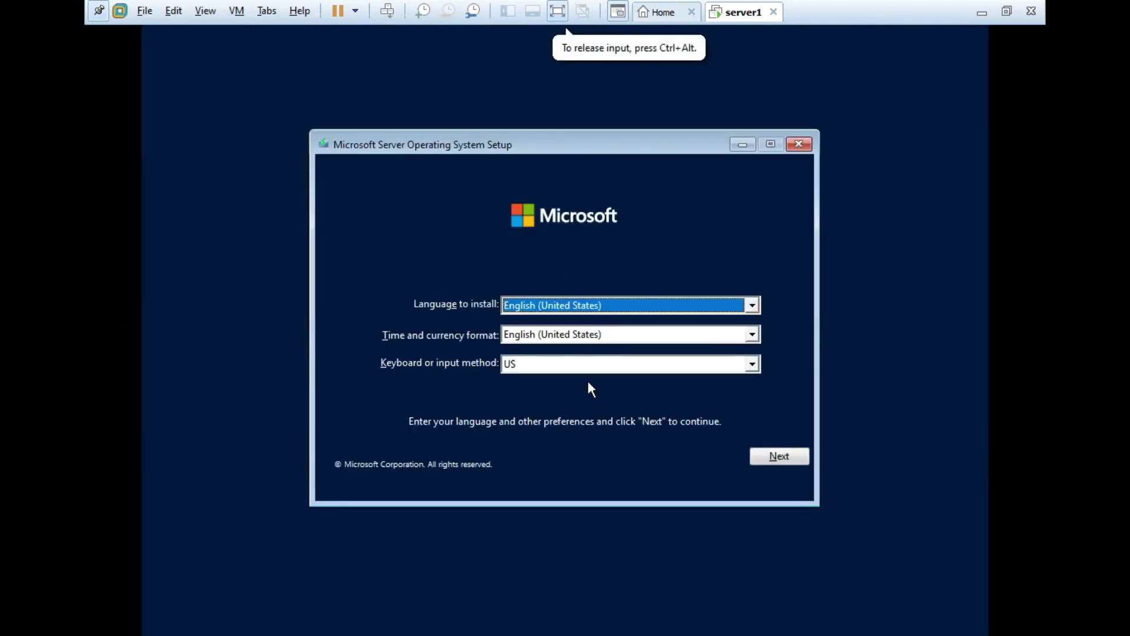
{"action": "left_click", "coordinate": [577, 331]}
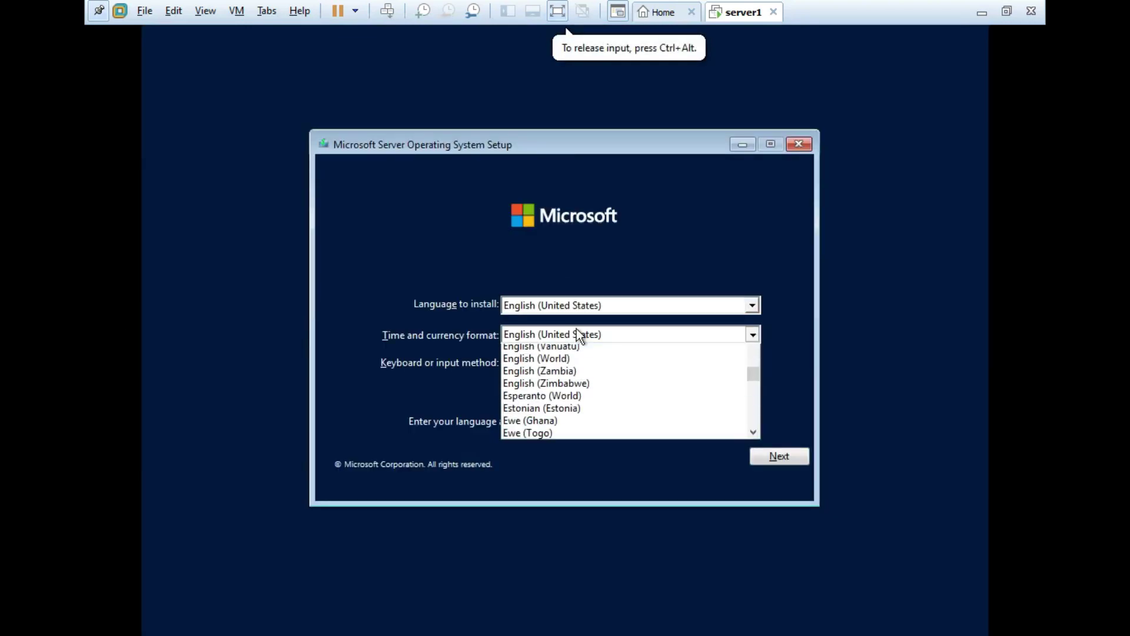
{"action": "type", "text": "ed"}
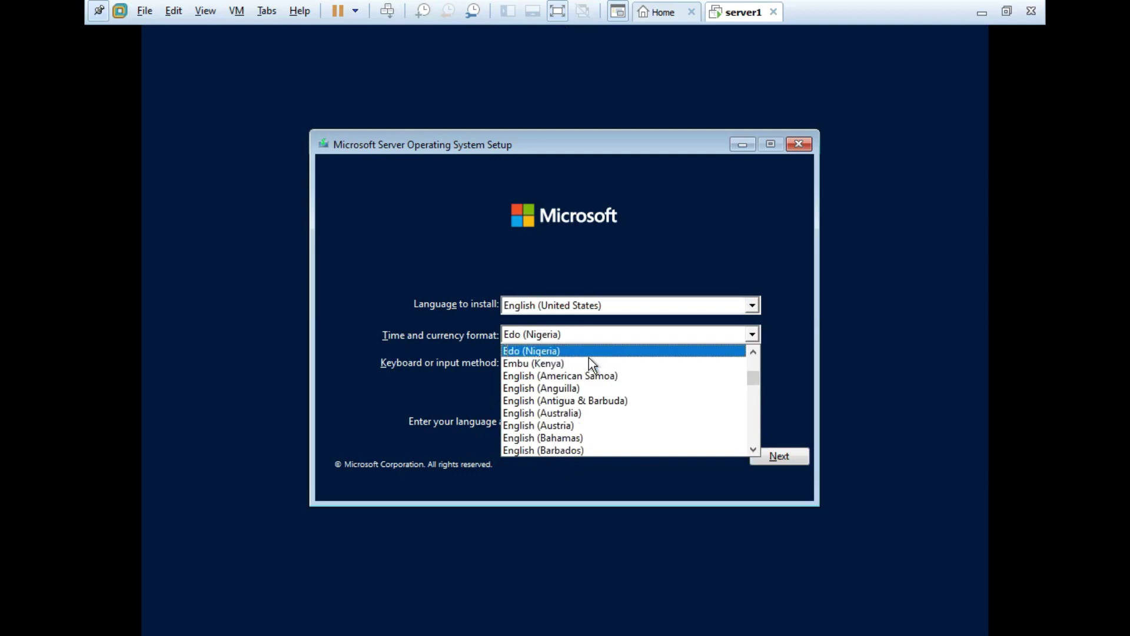
{"action": "type", "text": "ic (Iceland"}
{"action": "key", "text": "Down"}
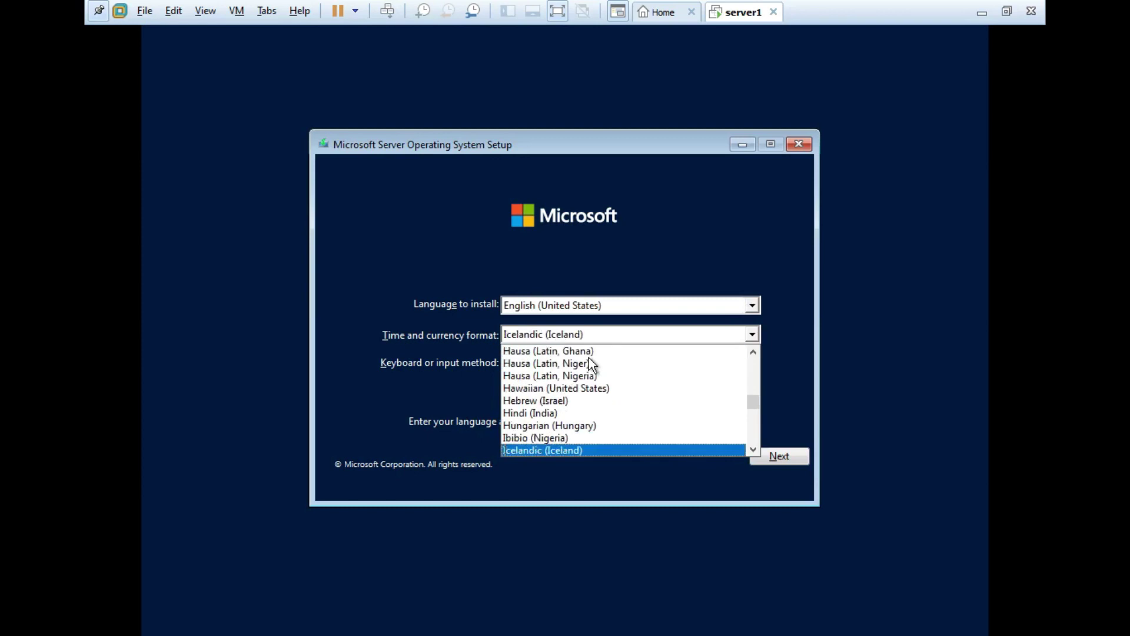
{"action": "key", "text": "Down"}
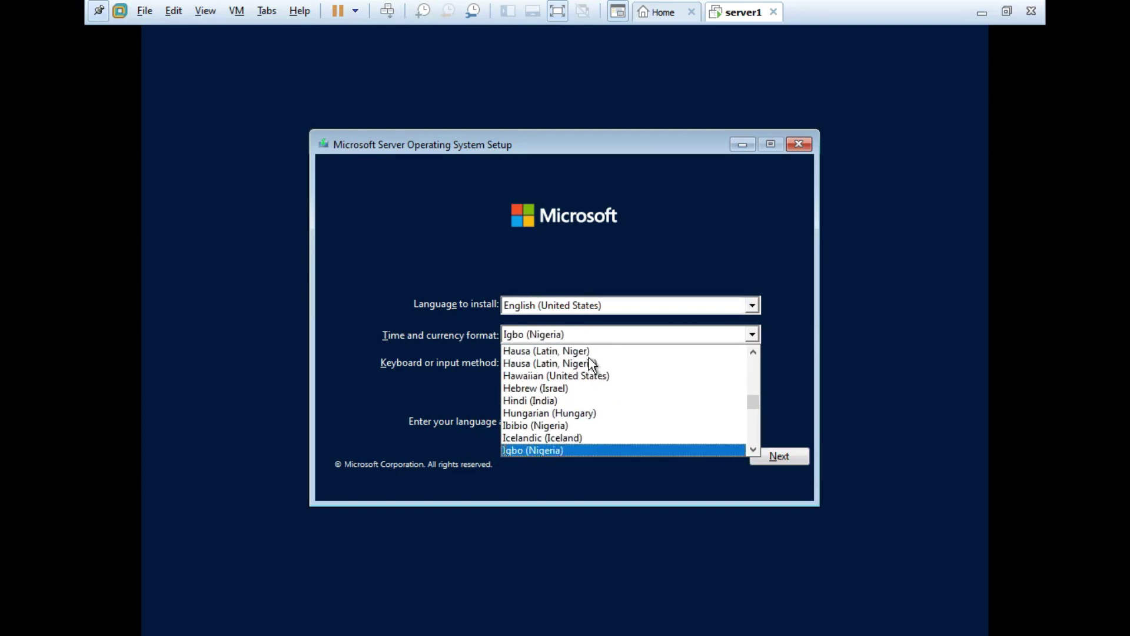
{"action": "scroll", "coordinate": [600, 412], "scroll_direction": "up", "scroll_amount": 5}
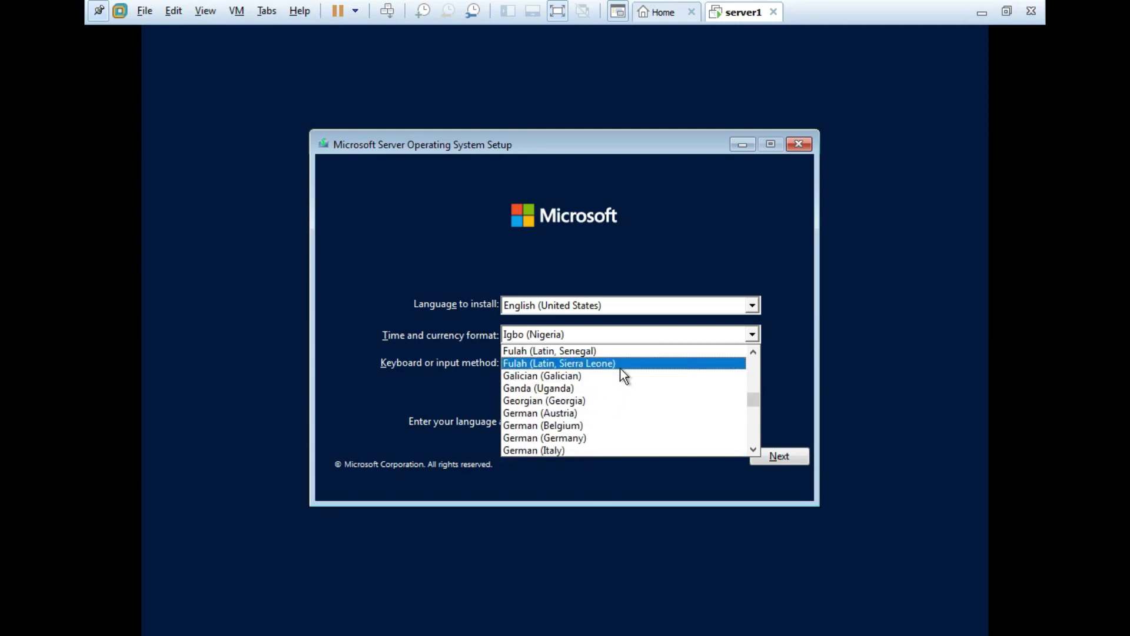
{"action": "key", "text": "Down"}
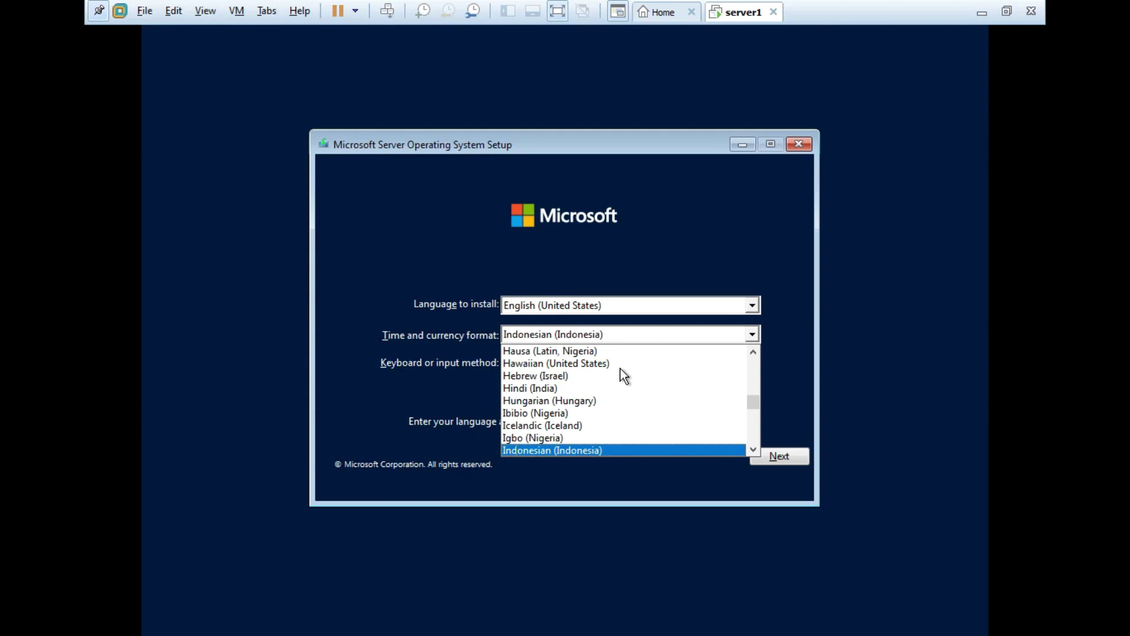
{"action": "left_click", "coordinate": [662, 347]}
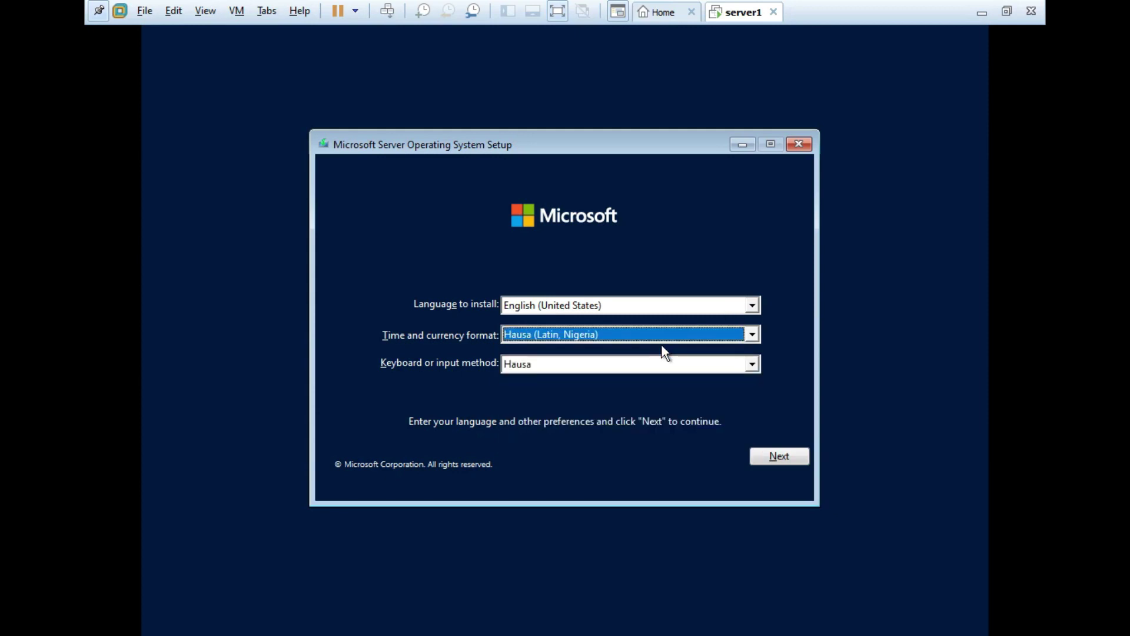
Step: Change the time and currency format to English (India) and continue to Install now
{"action": "left_click", "coordinate": [650, 338]}
{"action": "scroll", "coordinate": [606, 424], "scroll_direction": "up", "scroll_amount": 8}
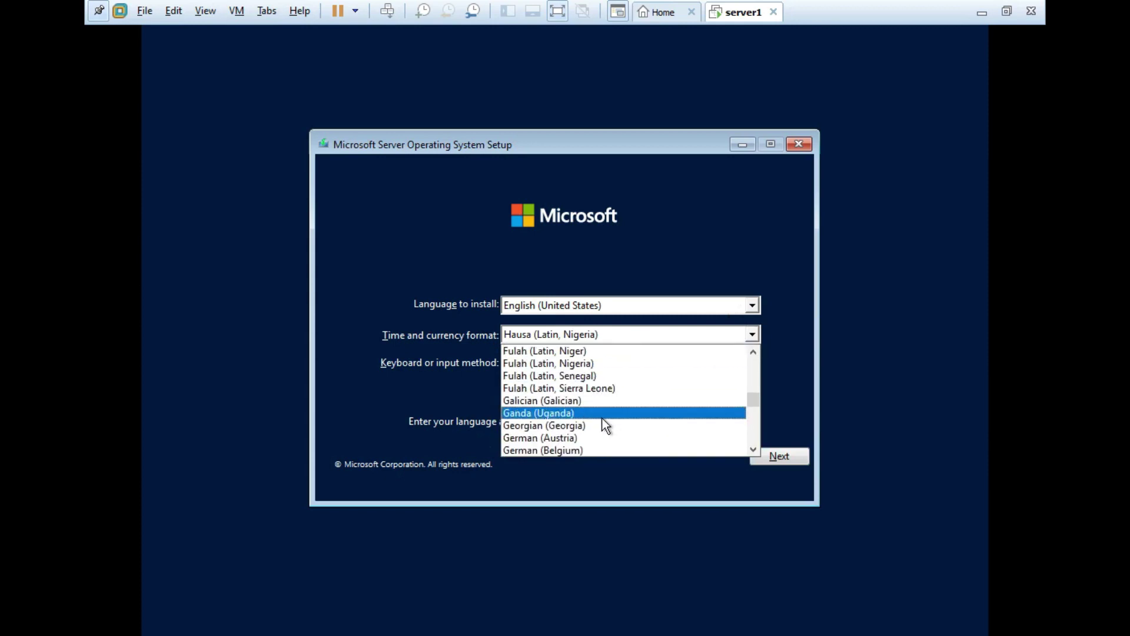
{"action": "scroll", "coordinate": [606, 423], "scroll_direction": "up", "scroll_amount": 15}
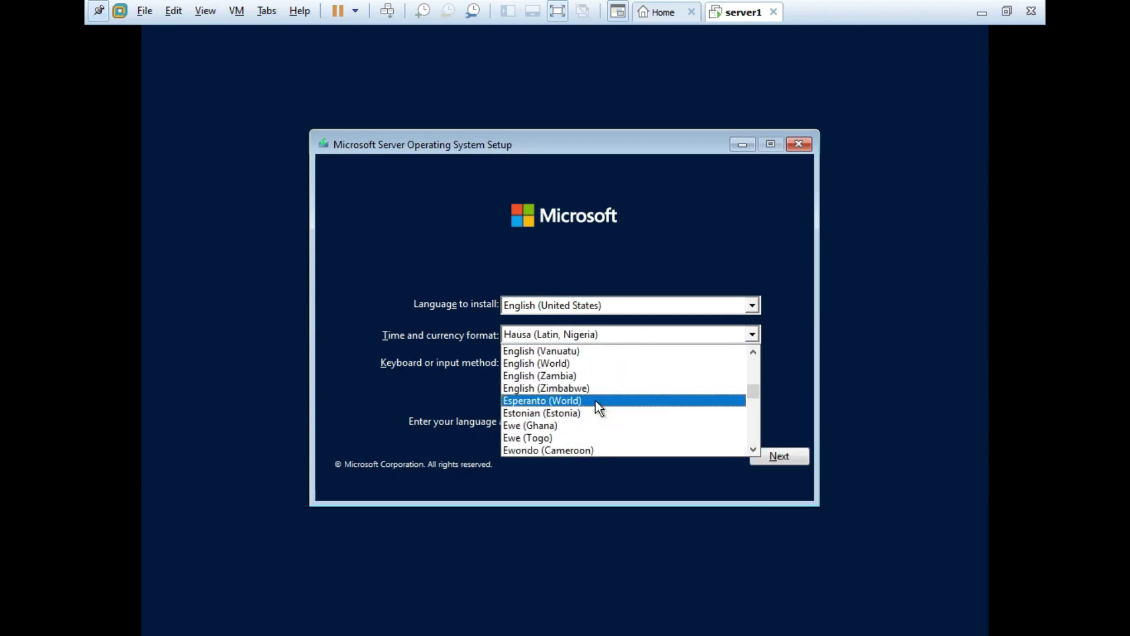
{"action": "scroll", "coordinate": [595, 400], "scroll_direction": "up", "scroll_amount": 15}
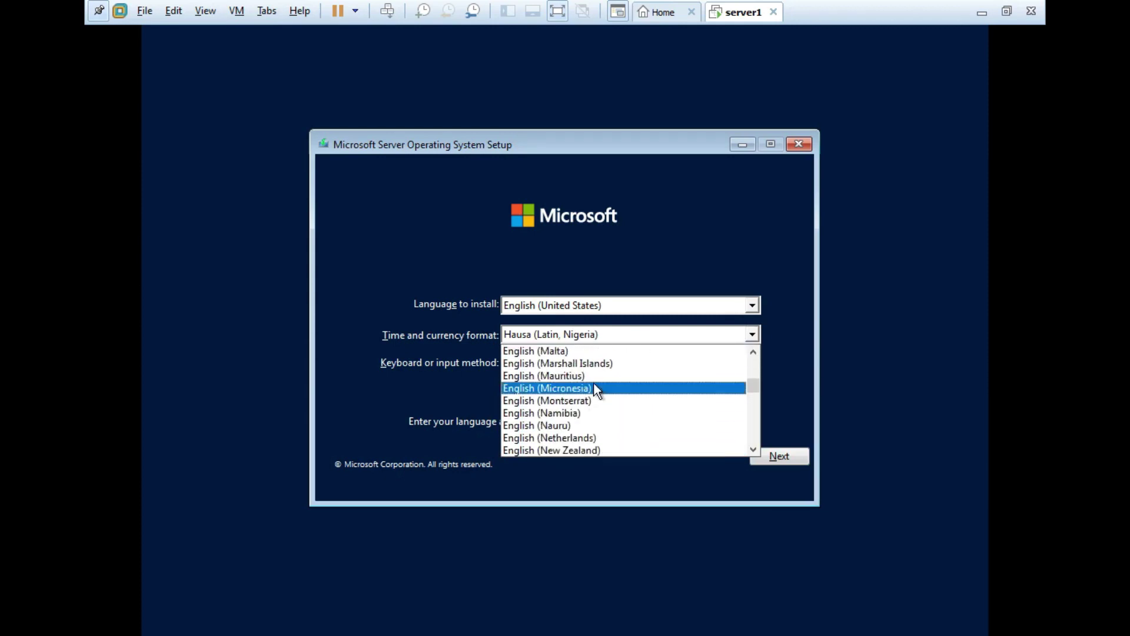
{"action": "scroll", "coordinate": [574, 402], "scroll_direction": "up", "scroll_amount": 6}
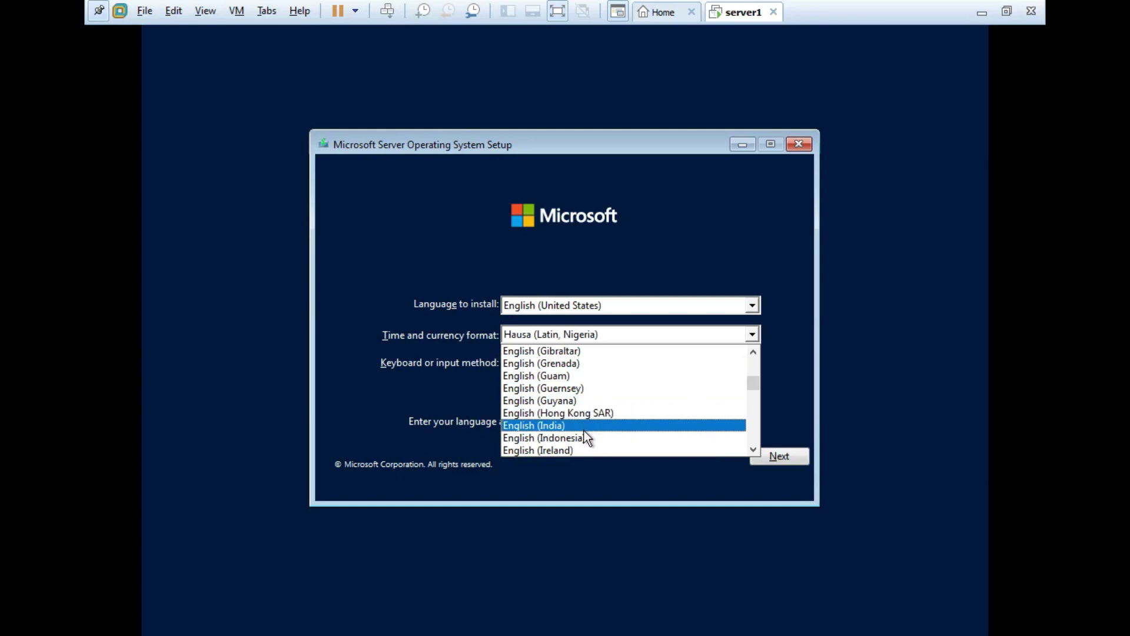
{"action": "left_click", "coordinate": [566, 426]}
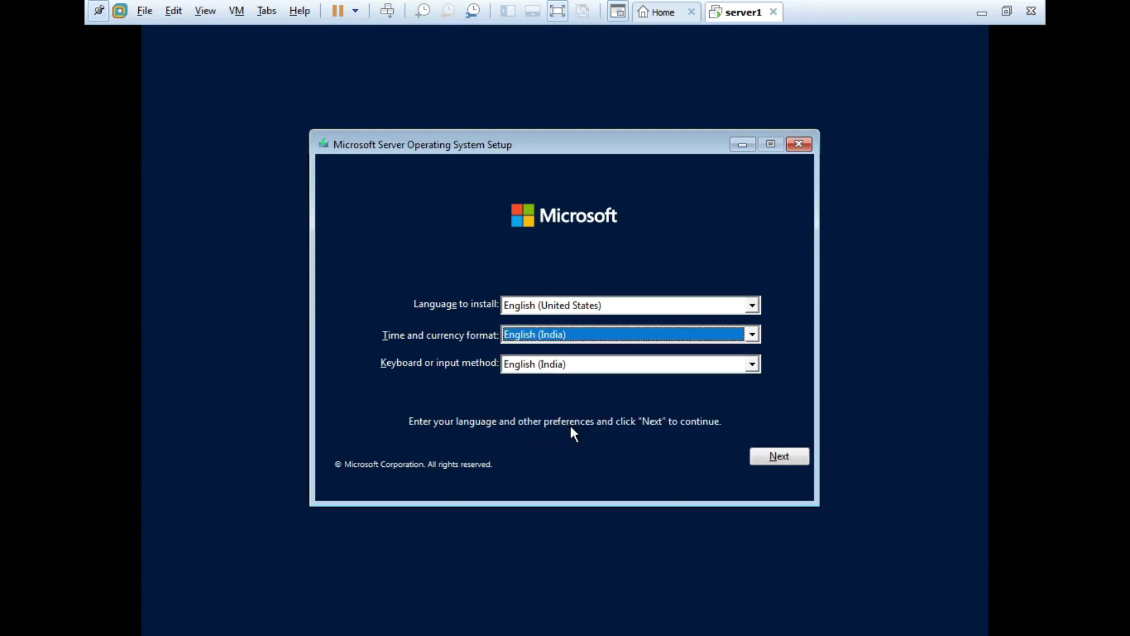
{"action": "left_click", "coordinate": [780, 461]}
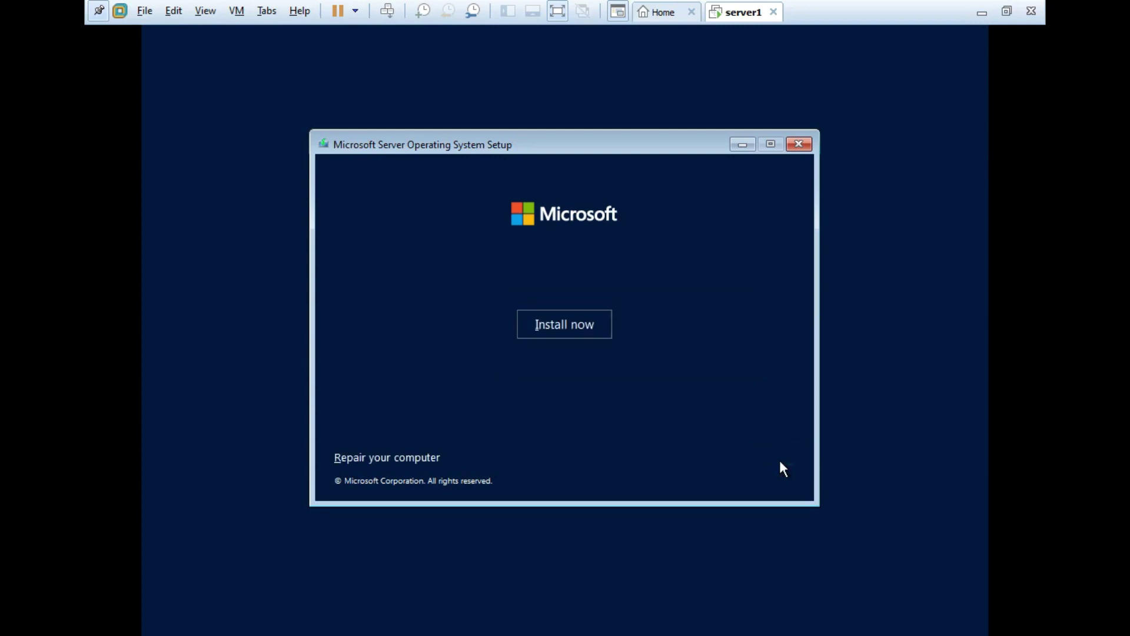
Step: Start the Windows Server 2022 installation from the Install now screen
{"action": "left_click", "coordinate": [580, 326]}
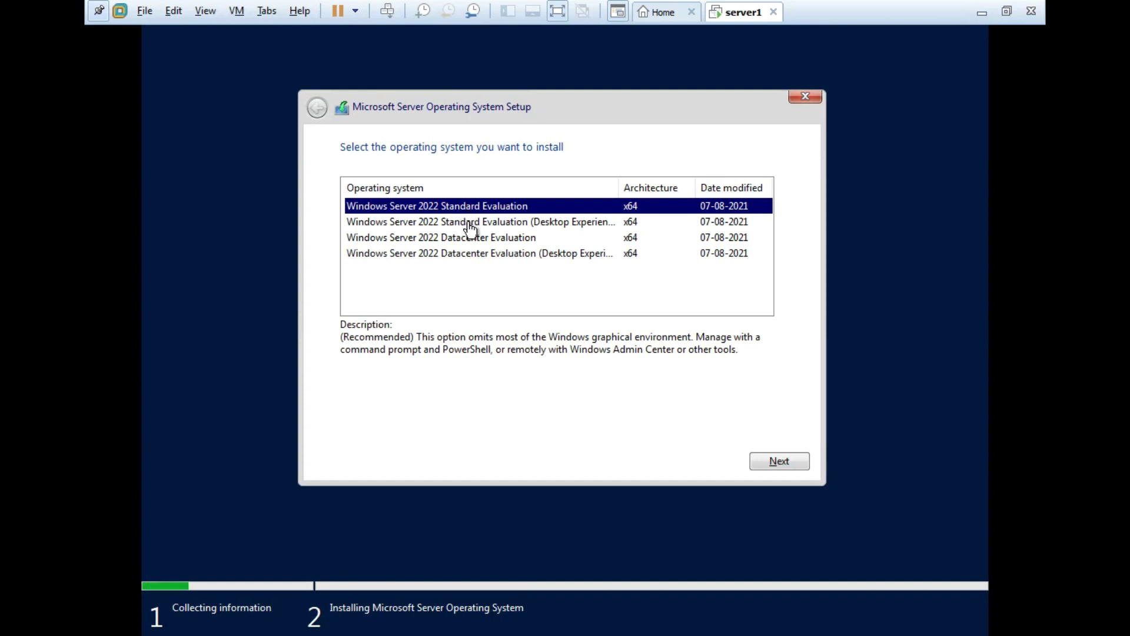
Step: Pick Windows Server 2022 Datacenter Evaluation (Desktop Experience) over the Standard edition and proceed
{"action": "left_click", "coordinate": [469, 227]}
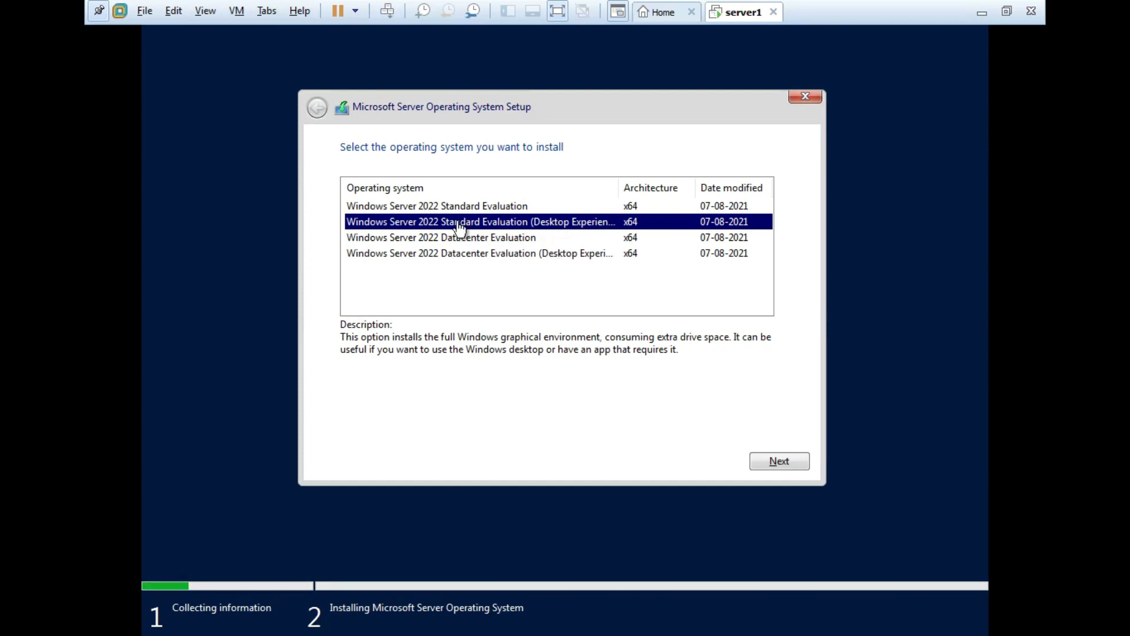
{"action": "left_click", "coordinate": [482, 259]}
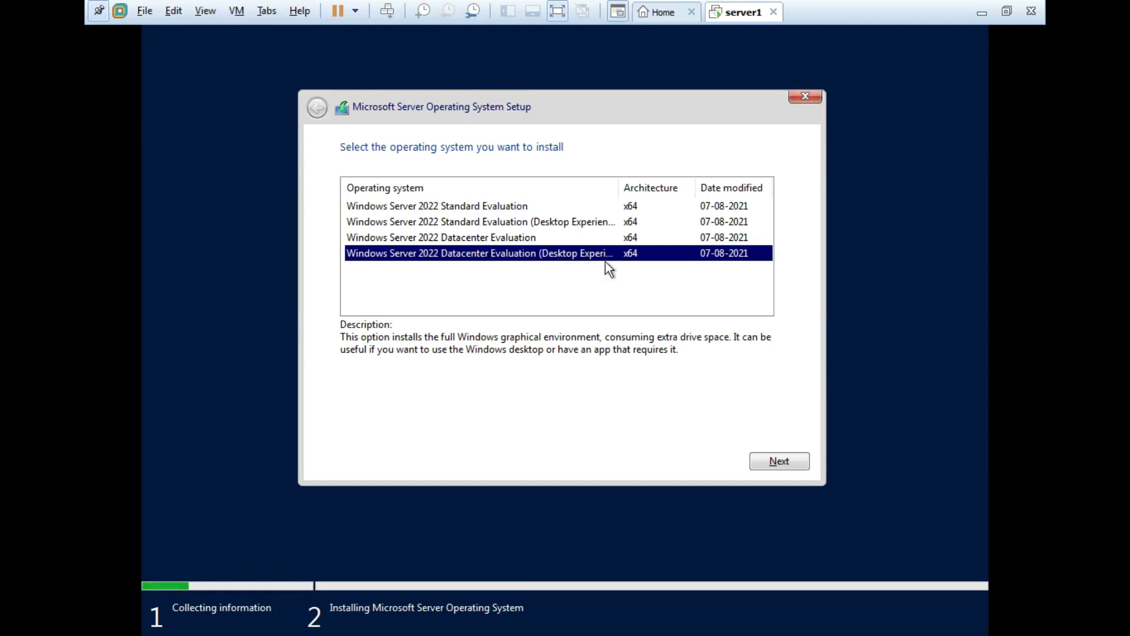
{"action": "left_click", "coordinate": [758, 464]}
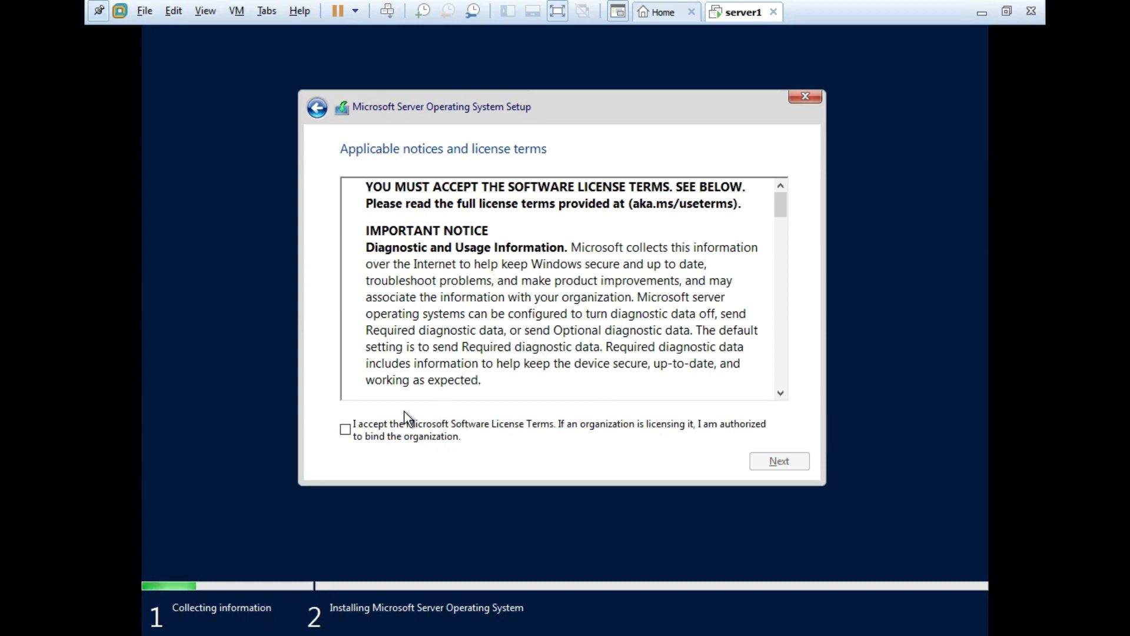
Step: Tick the Microsoft Software License Terms acceptance box and proceed to installation type
{"action": "left_click", "coordinate": [347, 431]}
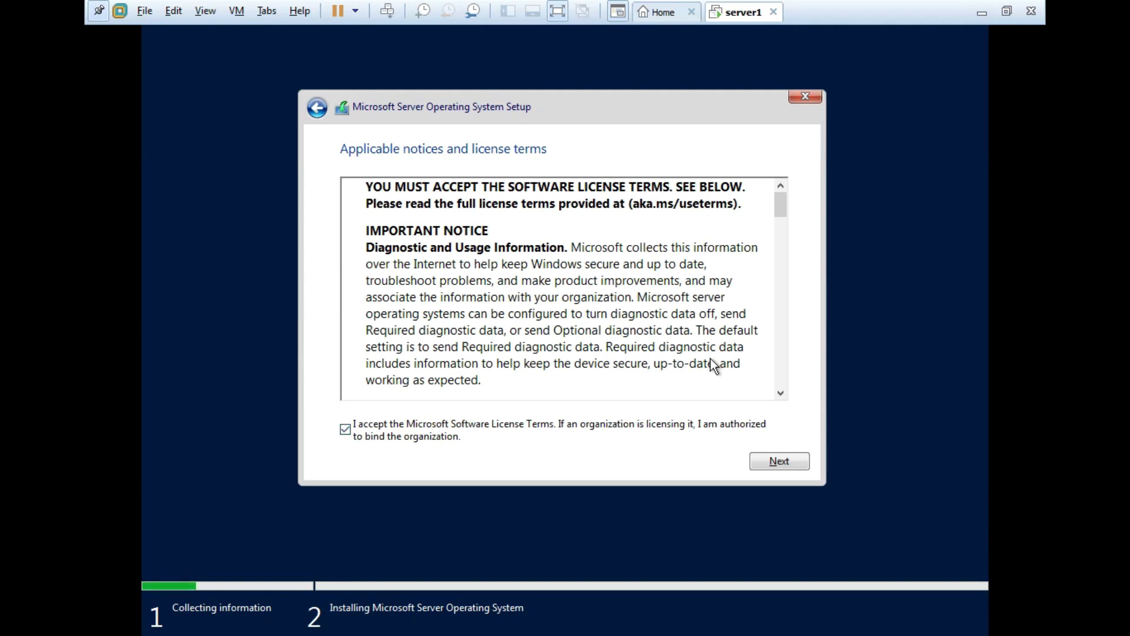
{"action": "left_click", "coordinate": [776, 463]}
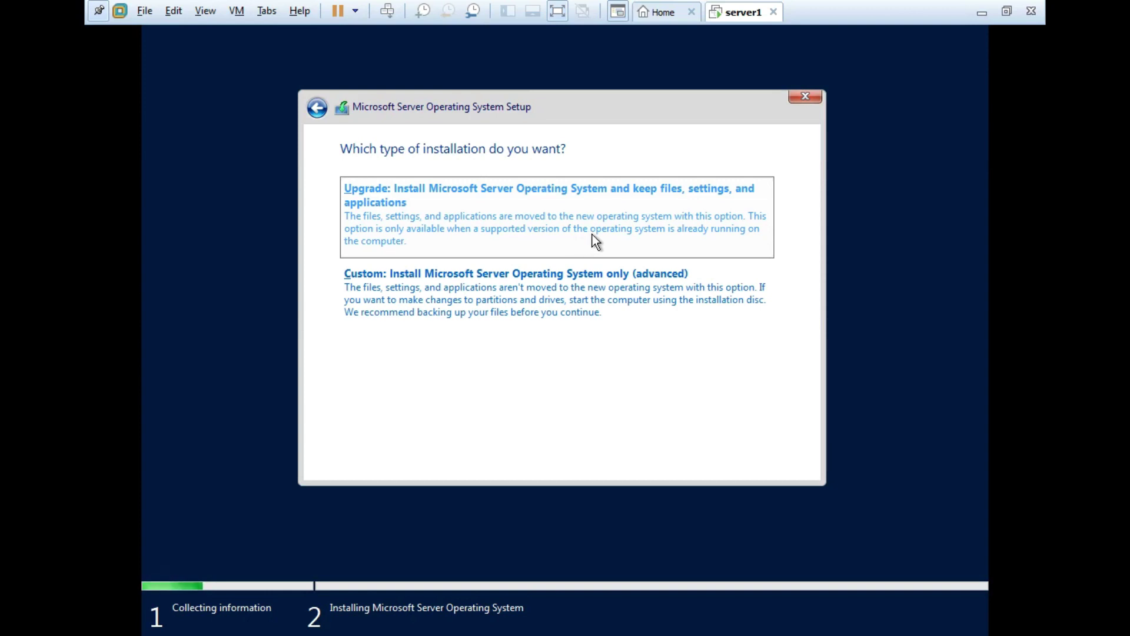
Step: Choose Custom install and create an 81920 MB partition, allowing the extra system partitions
{"action": "left_click", "coordinate": [531, 305]}
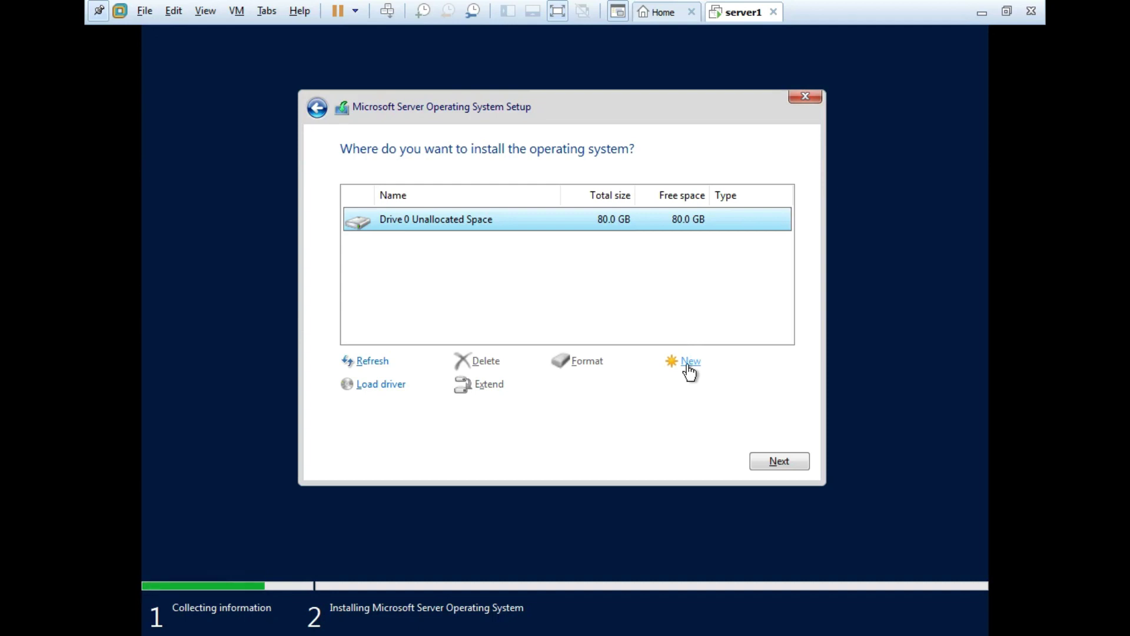
{"action": "left_click", "coordinate": [687, 367]}
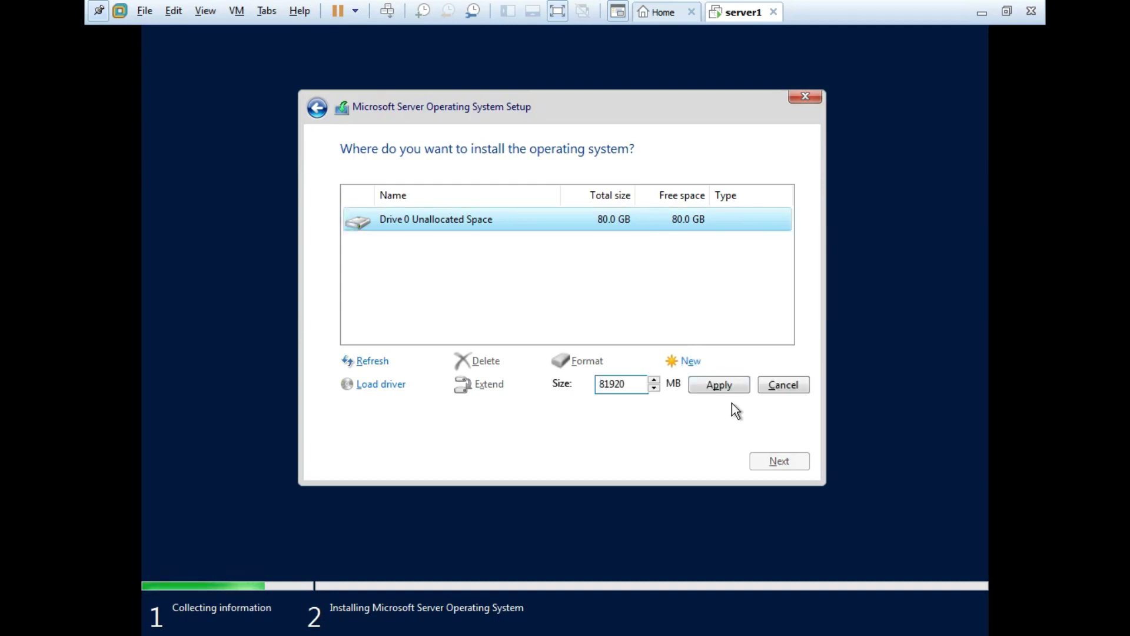
{"action": "left_click", "coordinate": [720, 386]}
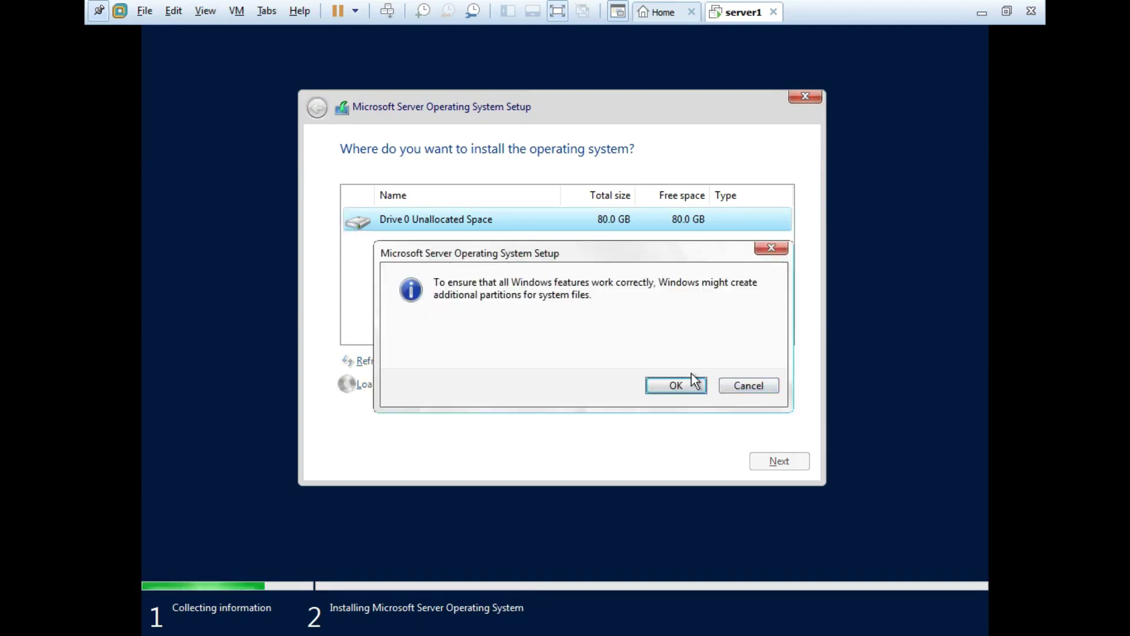
{"action": "left_click", "coordinate": [672, 389]}
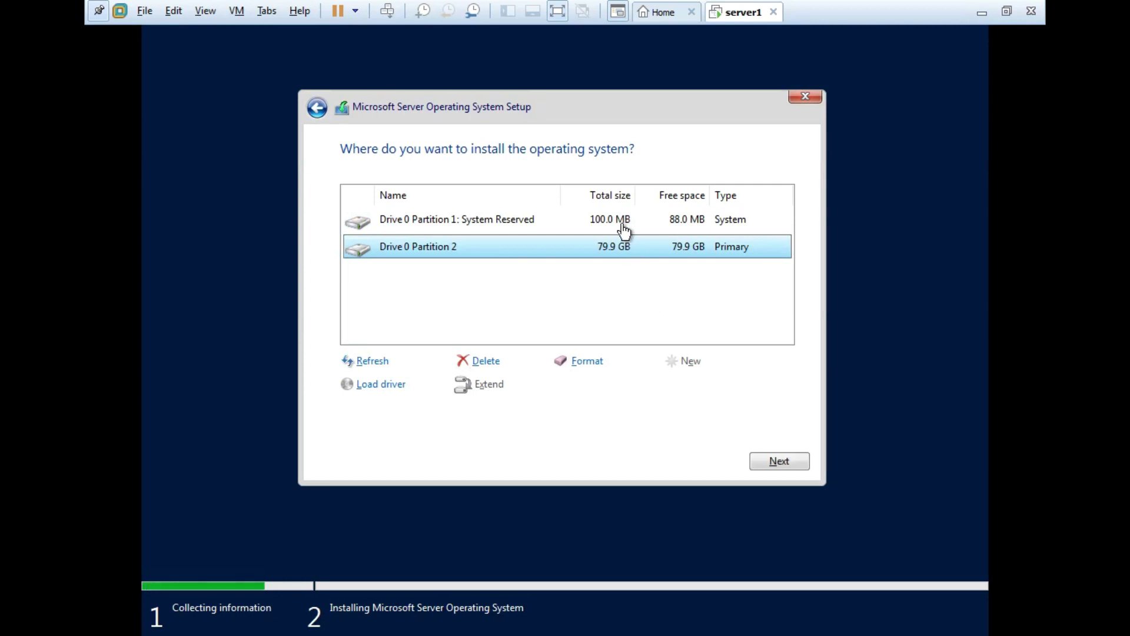
Step: Select Drive 0 Partition 2 (79.9 GB) as the install target and continue
{"action": "left_click", "coordinate": [623, 225]}
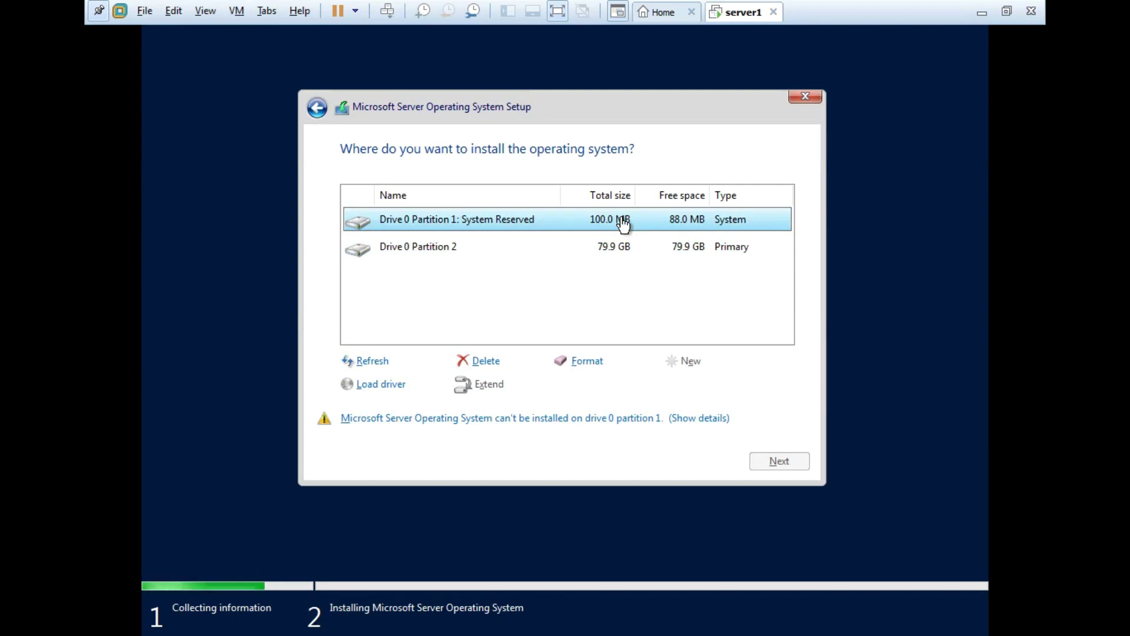
{"action": "left_click", "coordinate": [623, 252]}
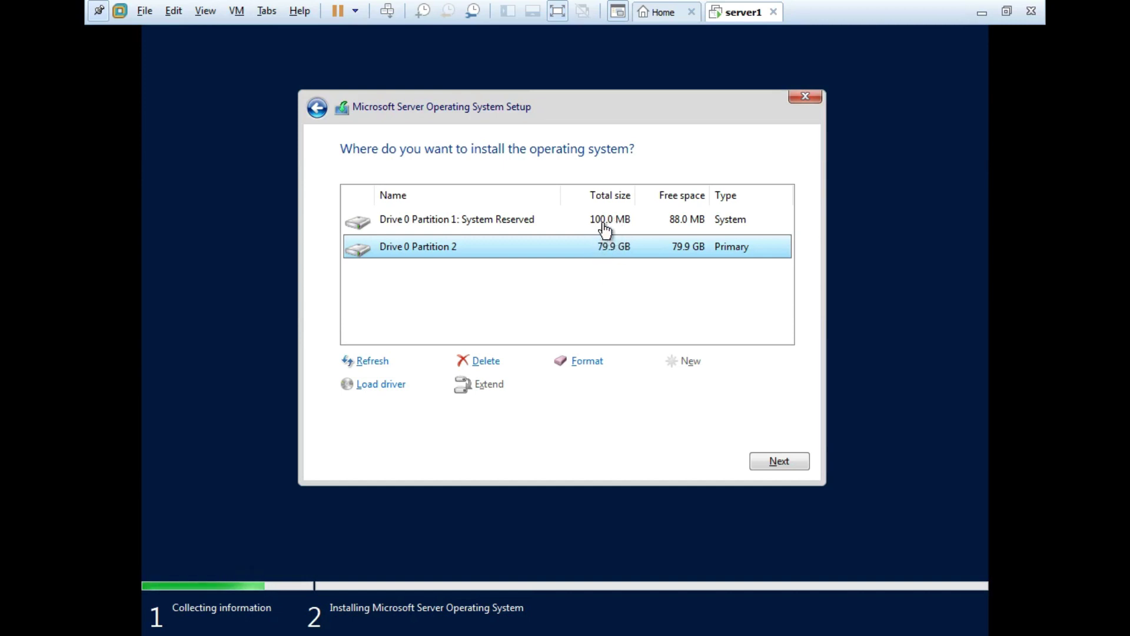
{"action": "left_click", "coordinate": [605, 225]}
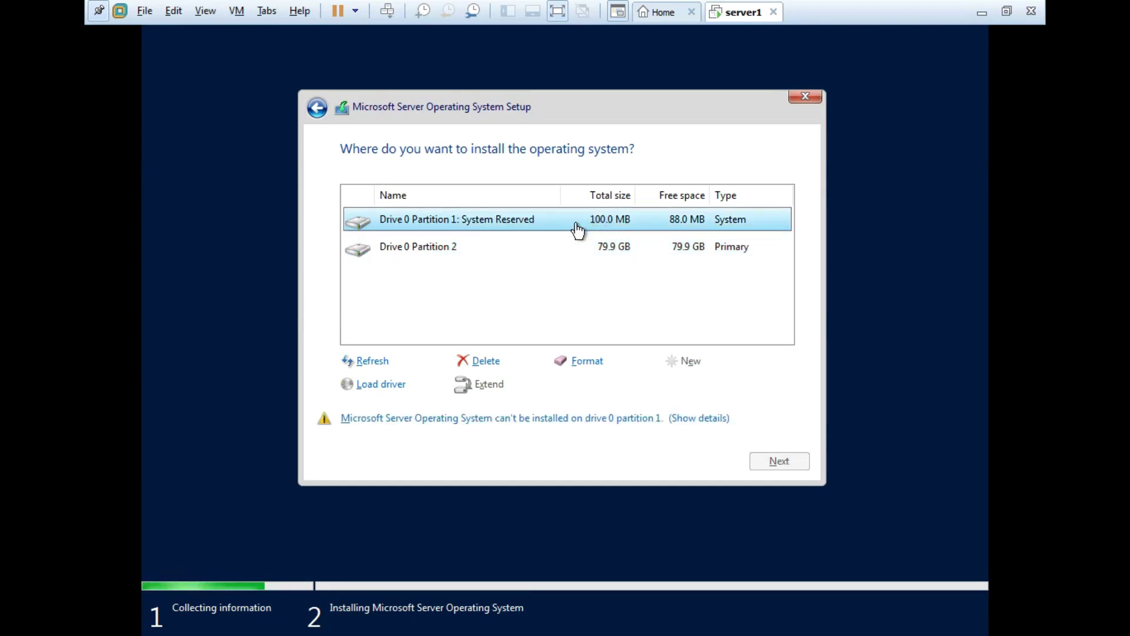
{"action": "left_click", "coordinate": [591, 253]}
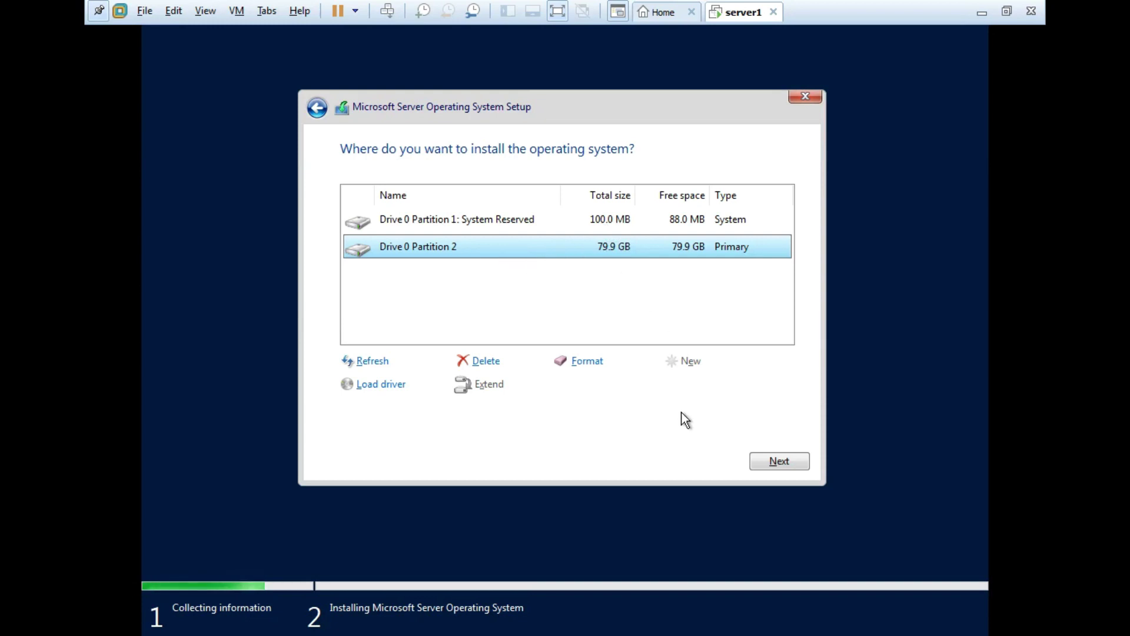
{"action": "left_click", "coordinate": [774, 465]}
Step: Install onto Partition 2, then exit full-screen to view the Administrator password page
{"action": "left_click", "coordinate": [766, 460]}
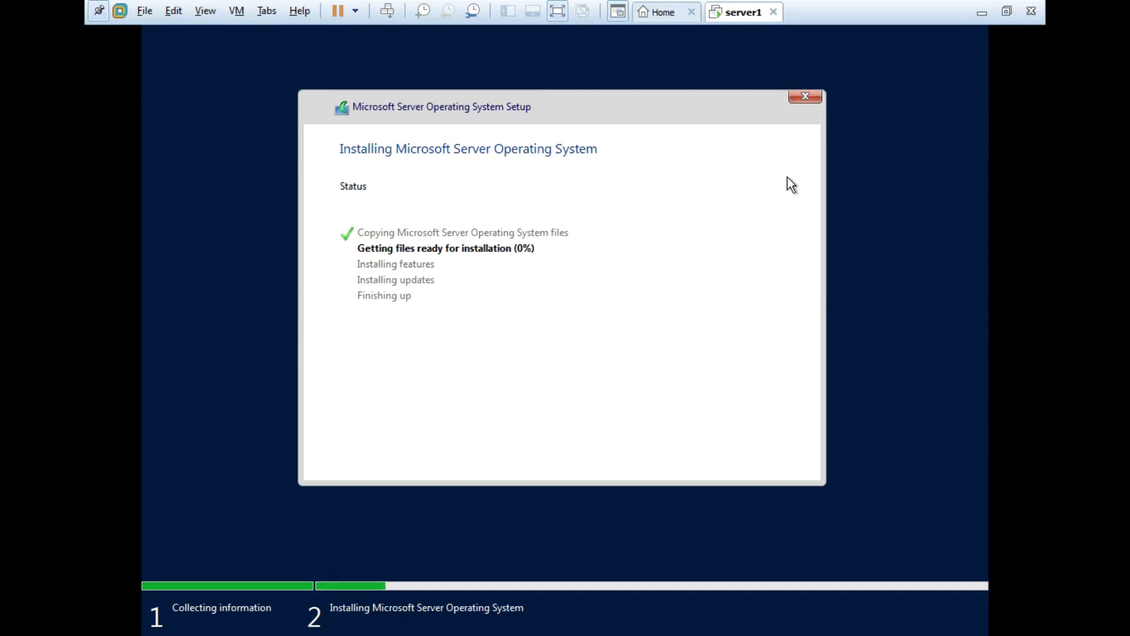
{"action": "left_click", "coordinate": [894, 32]}
{"action": "key", "text": "ctrl+alt+Return"}
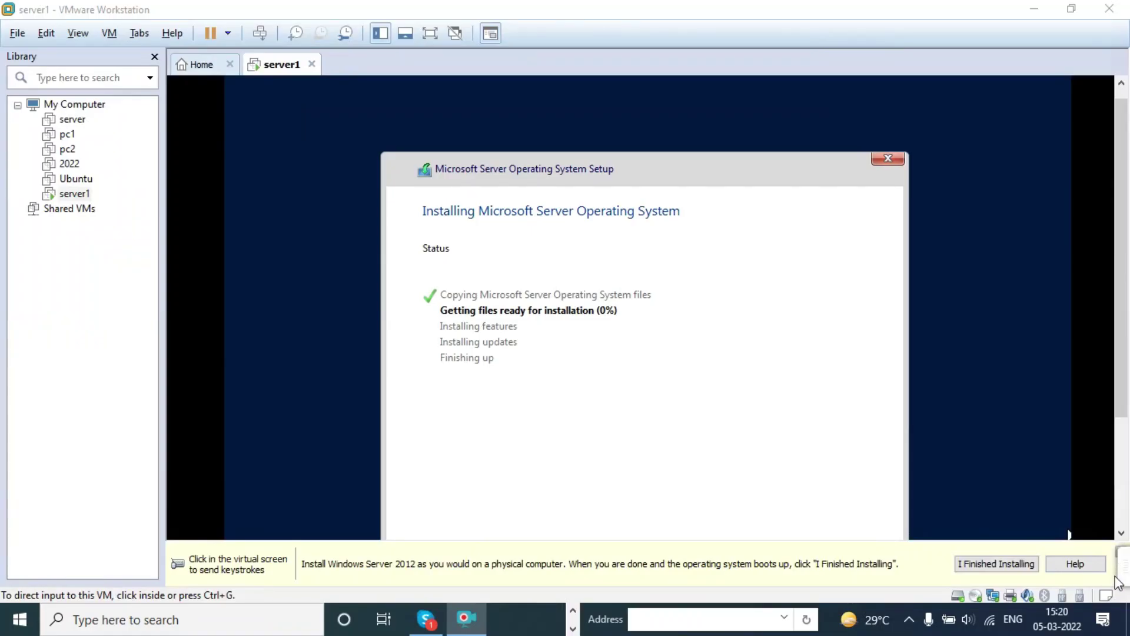
{"action": "mouse_move", "coordinate": [1077, 544]}
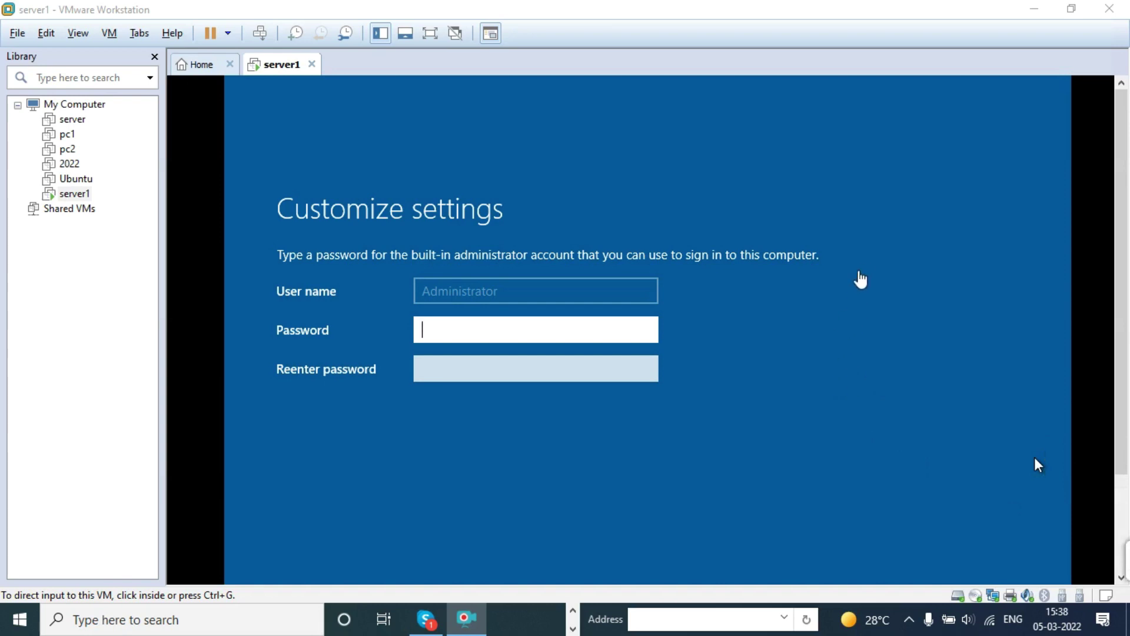
Step: Return to full screen, enter and confirm the Administrator password, and finish setup
{"action": "left_click", "coordinate": [1037, 465]}
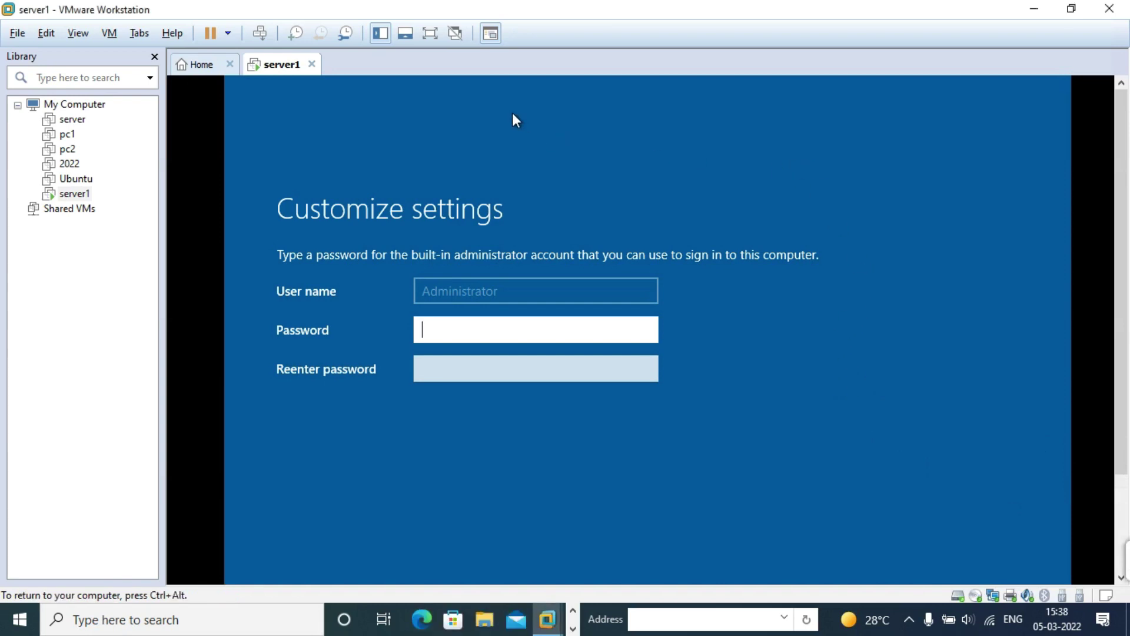
{"action": "left_click", "coordinate": [430, 33]}
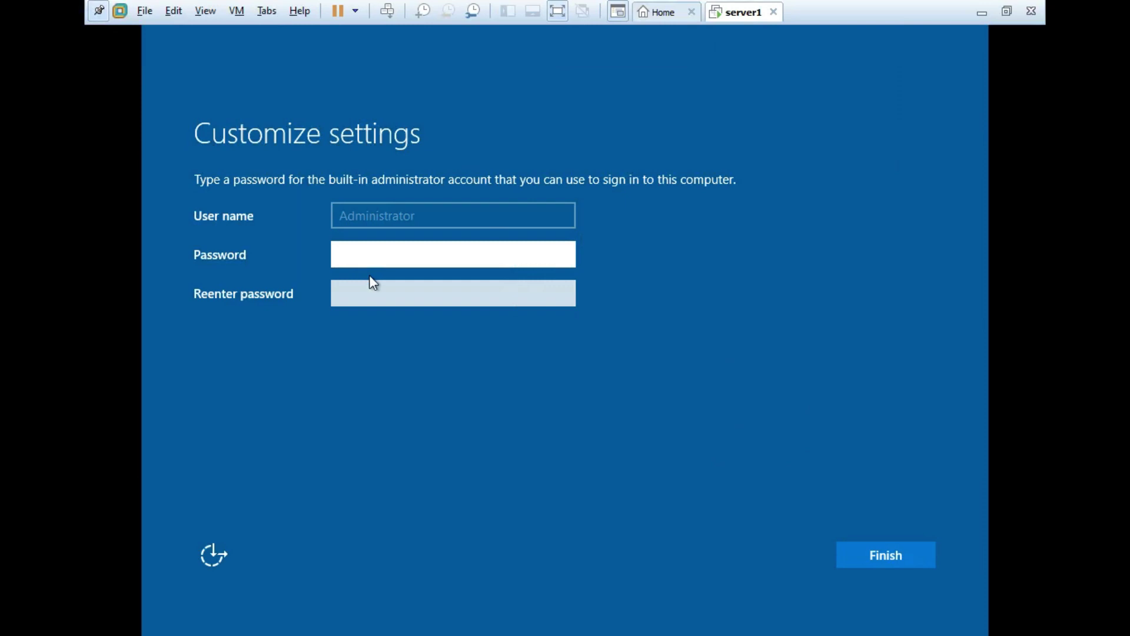
{"action": "type", "text": "Password1"}
{"action": "key", "text": "Tab"}
{"action": "type", "text": "Password1"}
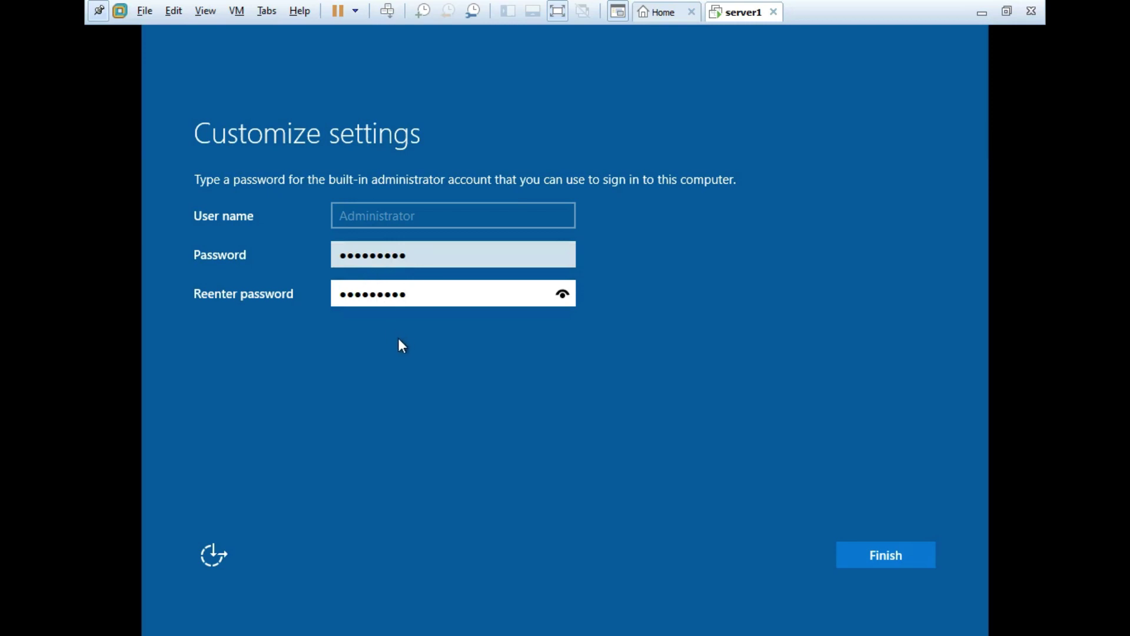
{"action": "left_click", "coordinate": [872, 553]}
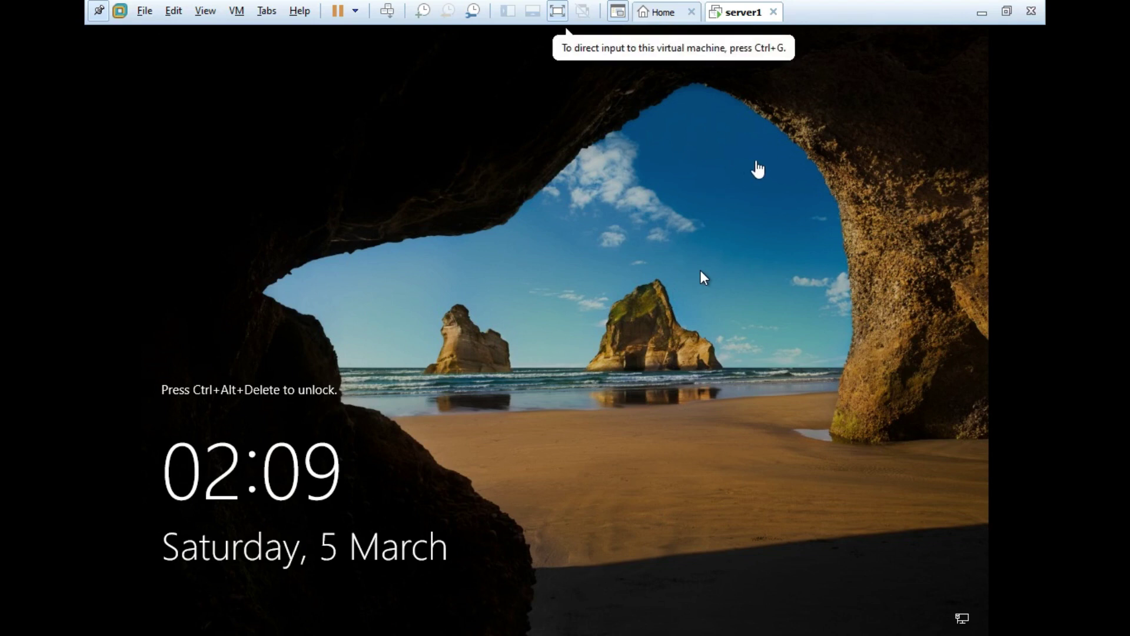
Step: Exit full-screen so server1 shows windowed at its Windows Server 2022 lock screen
{"action": "left_click", "coordinate": [720, 192]}
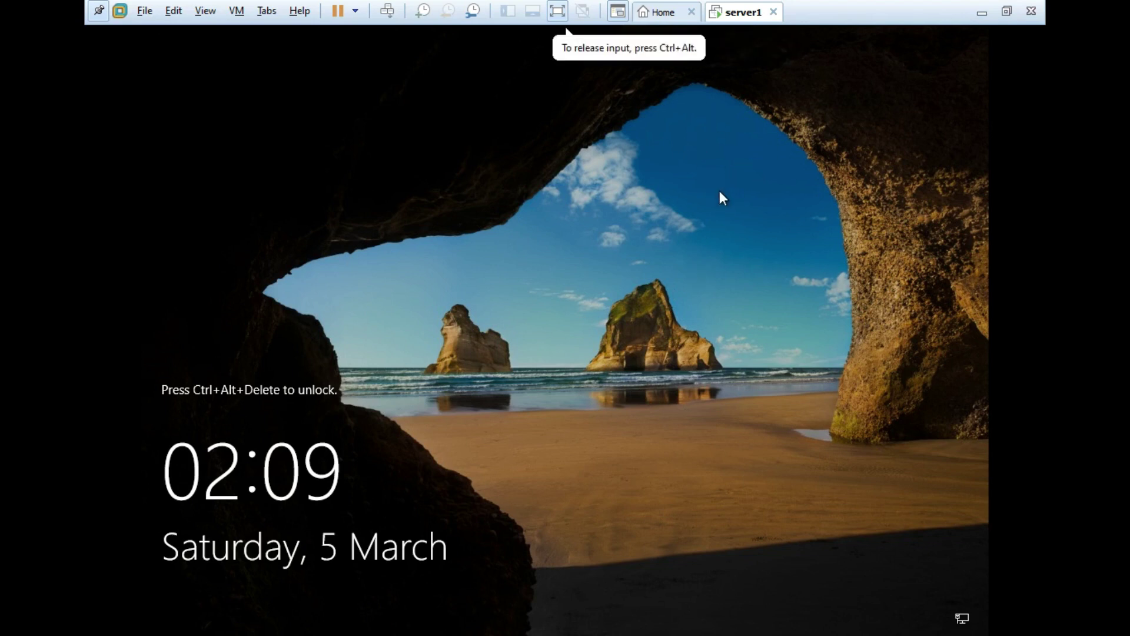
{"action": "left_click", "coordinate": [558, 11]}
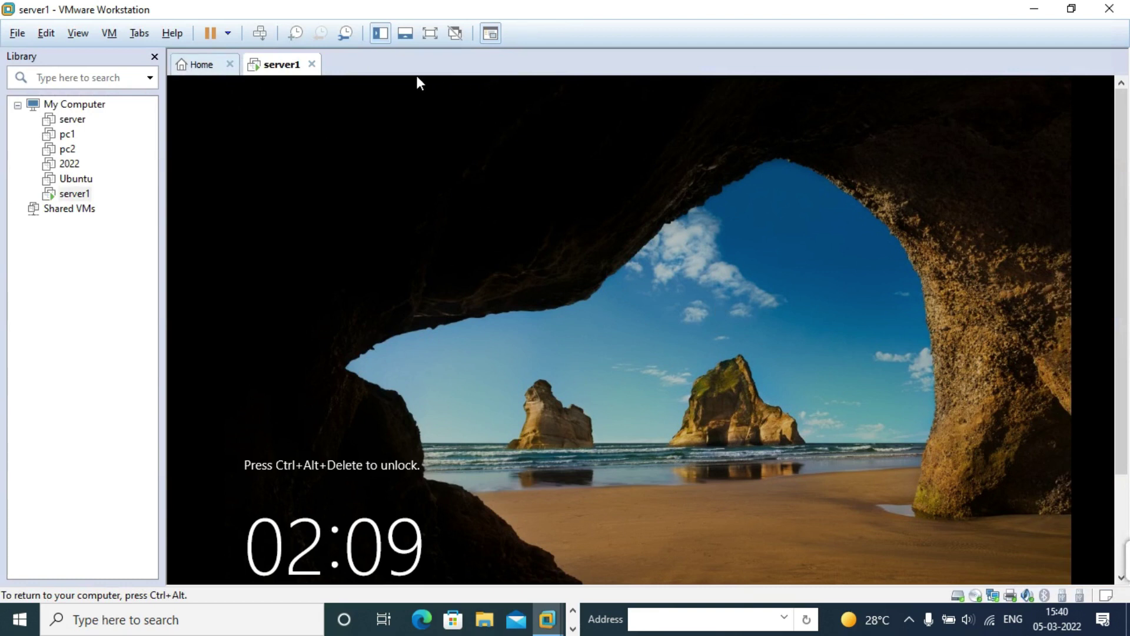
Step: Switch server1 to full screen, send Ctrl+Alt+Del, and sign in with the Administrator password
{"action": "key", "text": "ctrl+alt"}
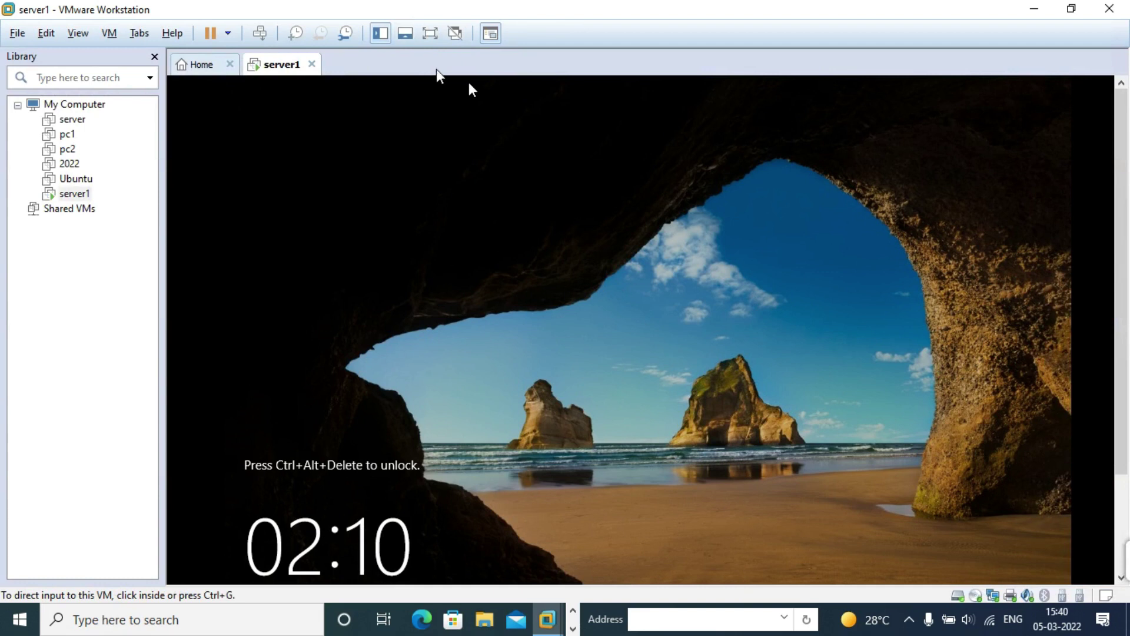
{"action": "left_click", "coordinate": [430, 33]}
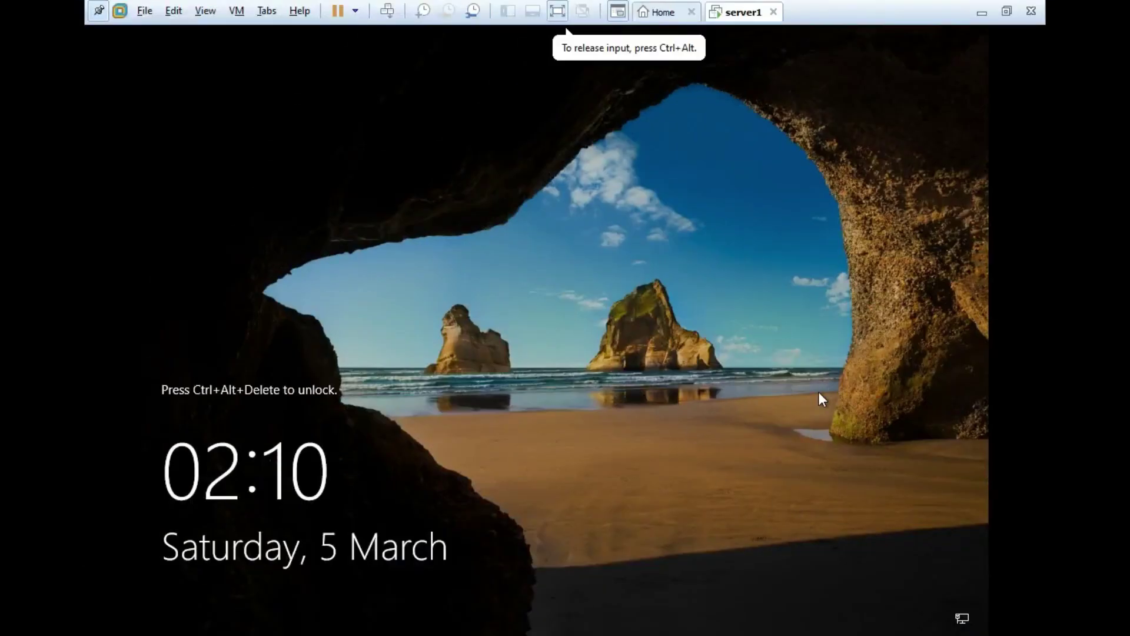
{"action": "key", "text": "ctrl+alt+Insert"}
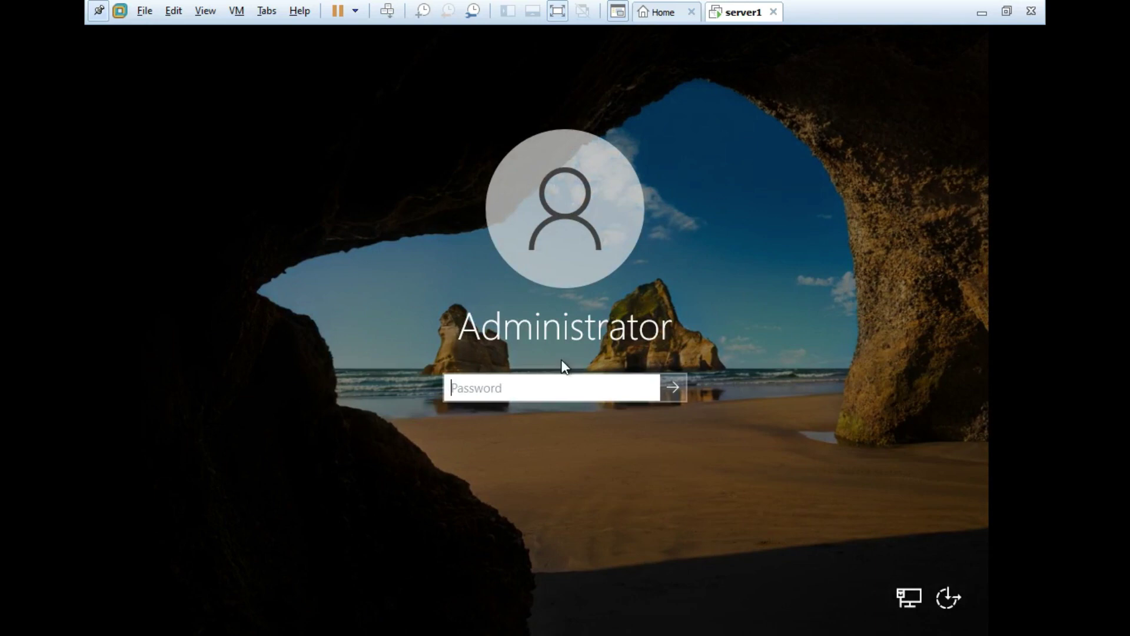
{"action": "type", "text": "P@ssw0rd1"}
{"action": "key", "text": "Return"}
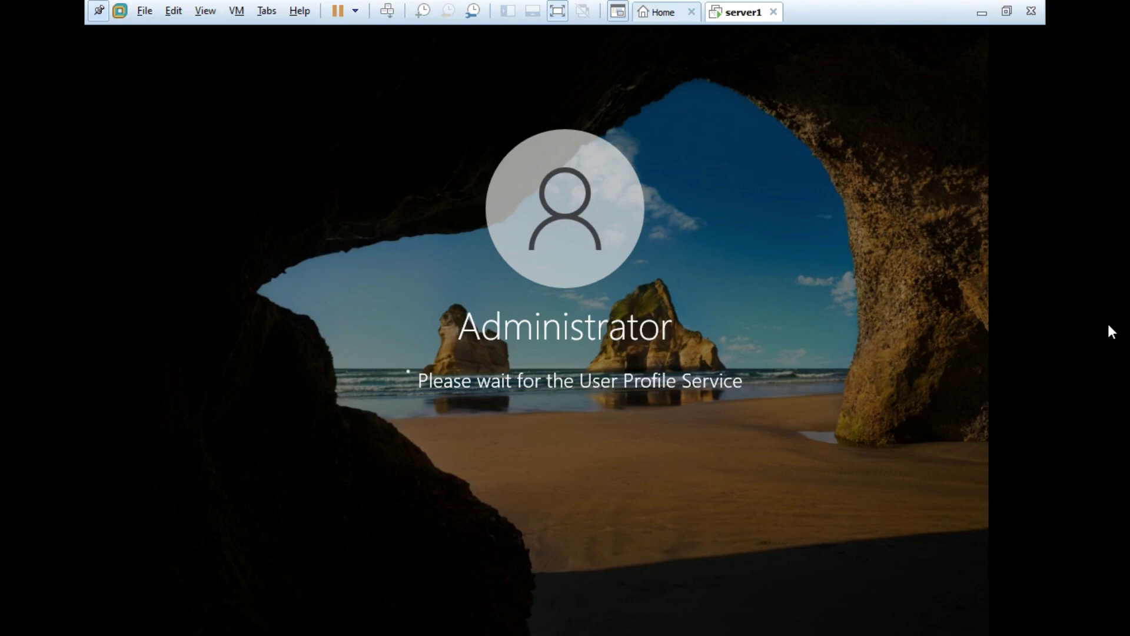
Step: Keep input captured in the VM while the Administrator sign-in loads past the User Profile Service
{"action": "left_click", "coordinate": [566, 29]}
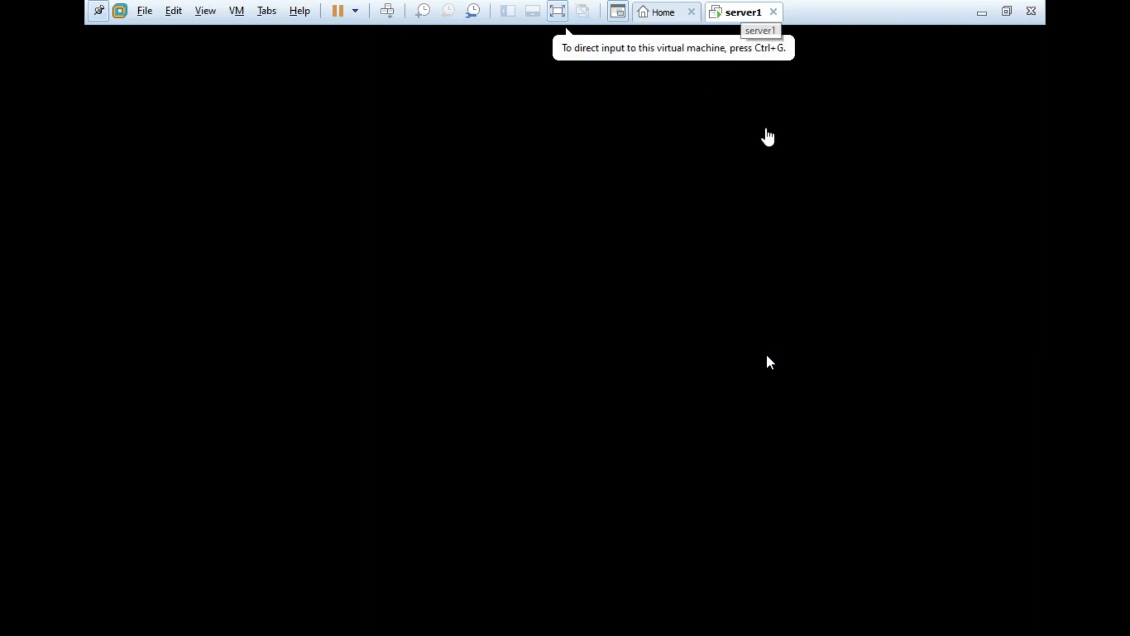
{"action": "left_click", "coordinate": [733, 374]}
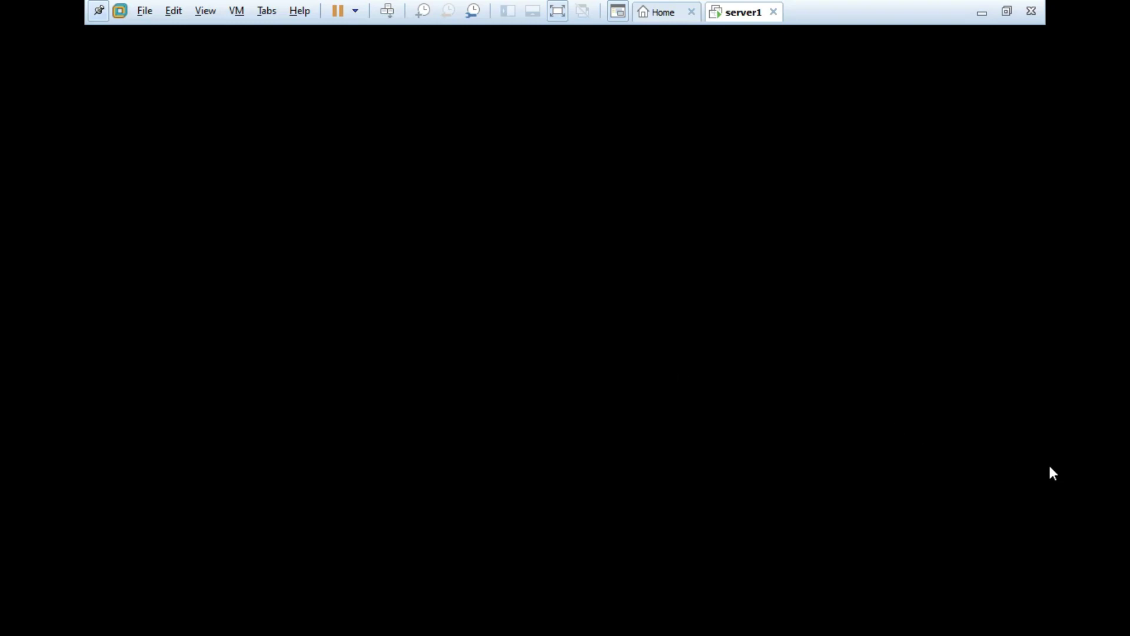
{"action": "left_click", "coordinate": [579, 189]}
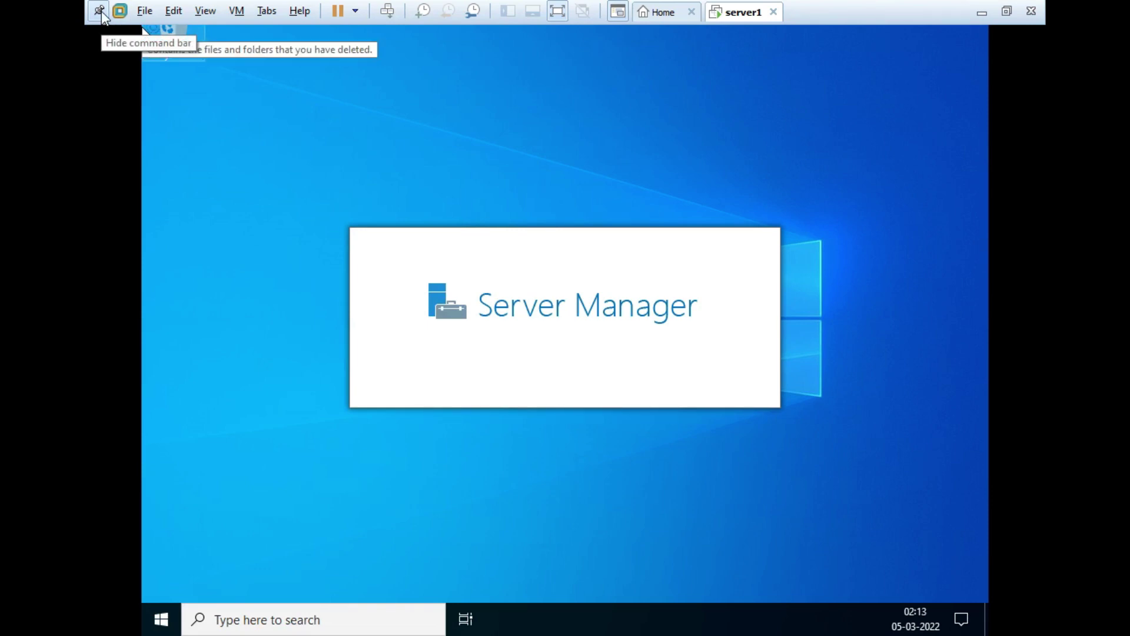
Step: Unpin the VMware toolbar for a full-screen guest, then close the Windows Admin Center popup
{"action": "left_click", "coordinate": [100, 12]}
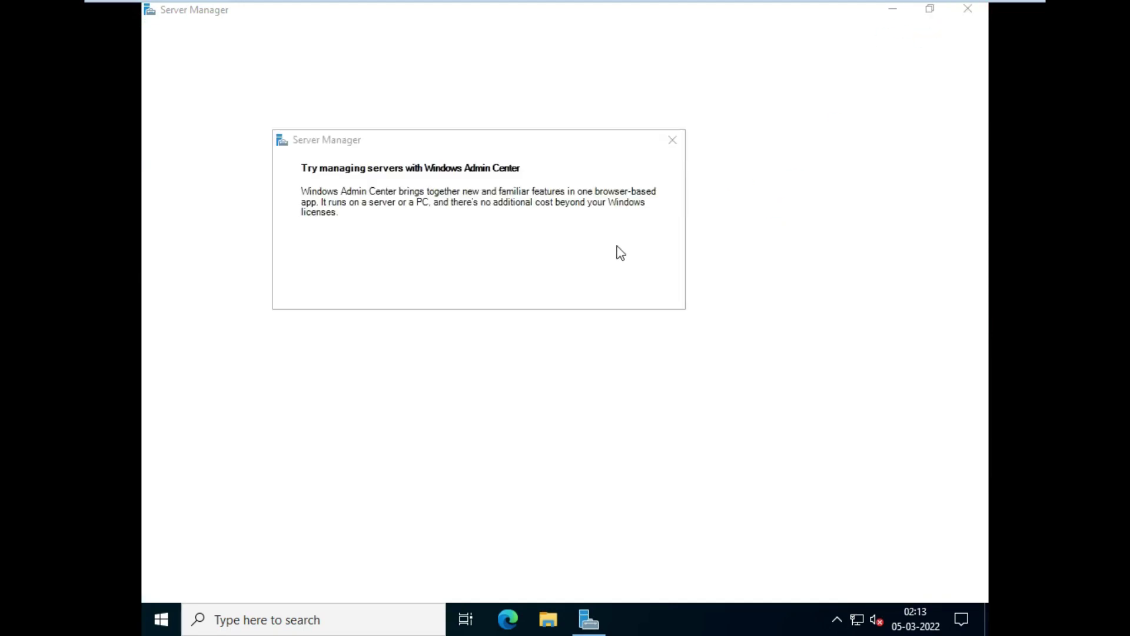
{"action": "left_click", "coordinate": [675, 141]}
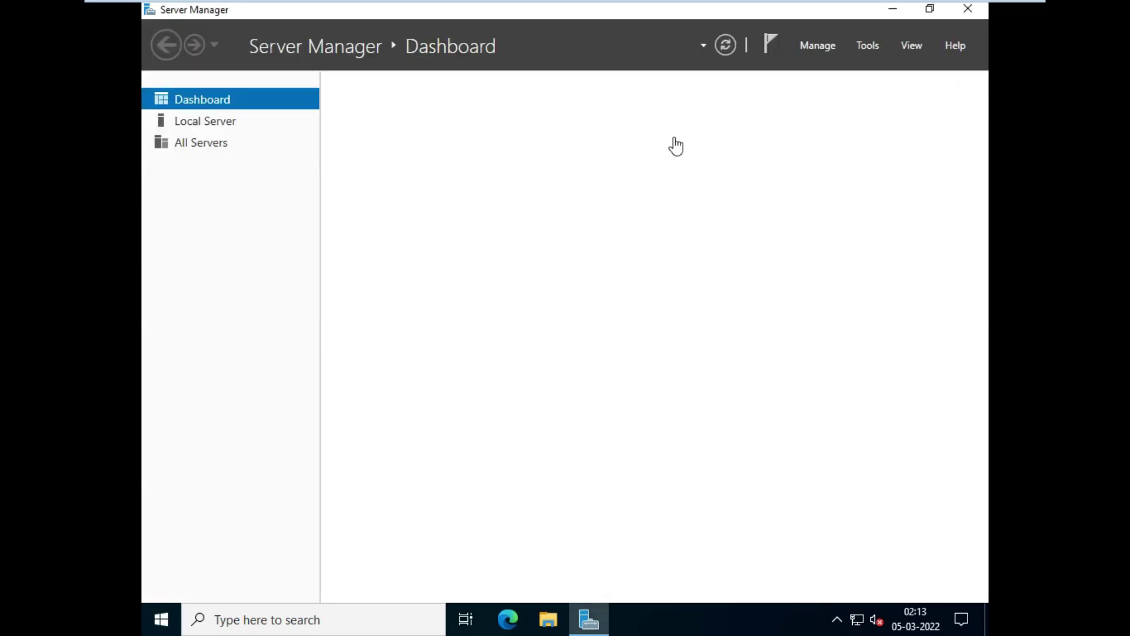
{"action": "left_click", "coordinate": [821, 52]}
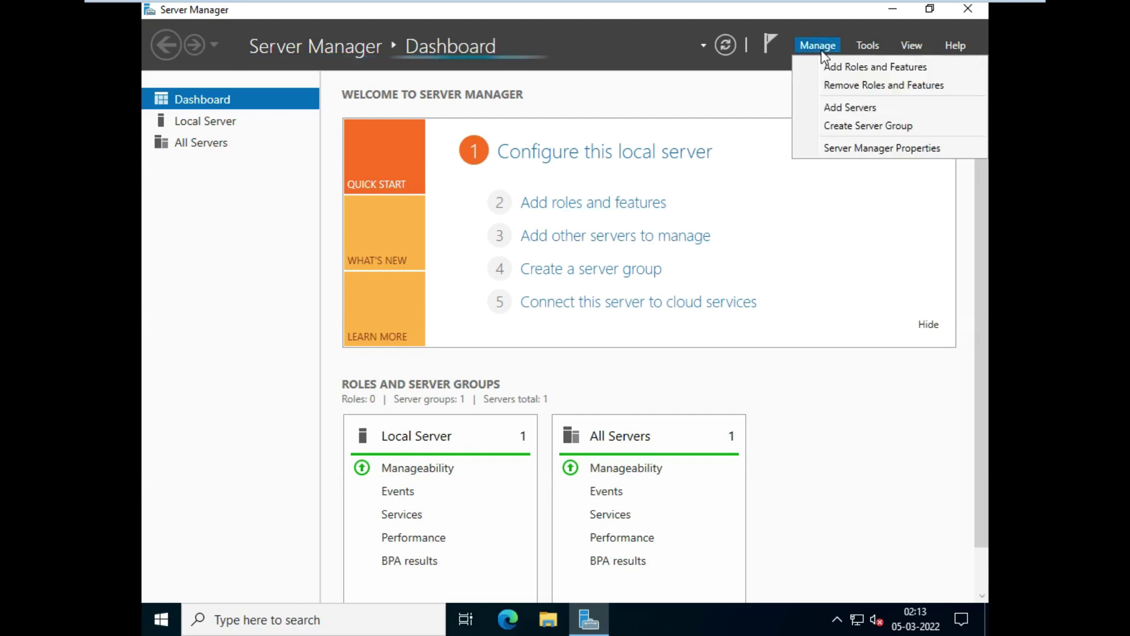
{"action": "left_click", "coordinate": [839, 64]}
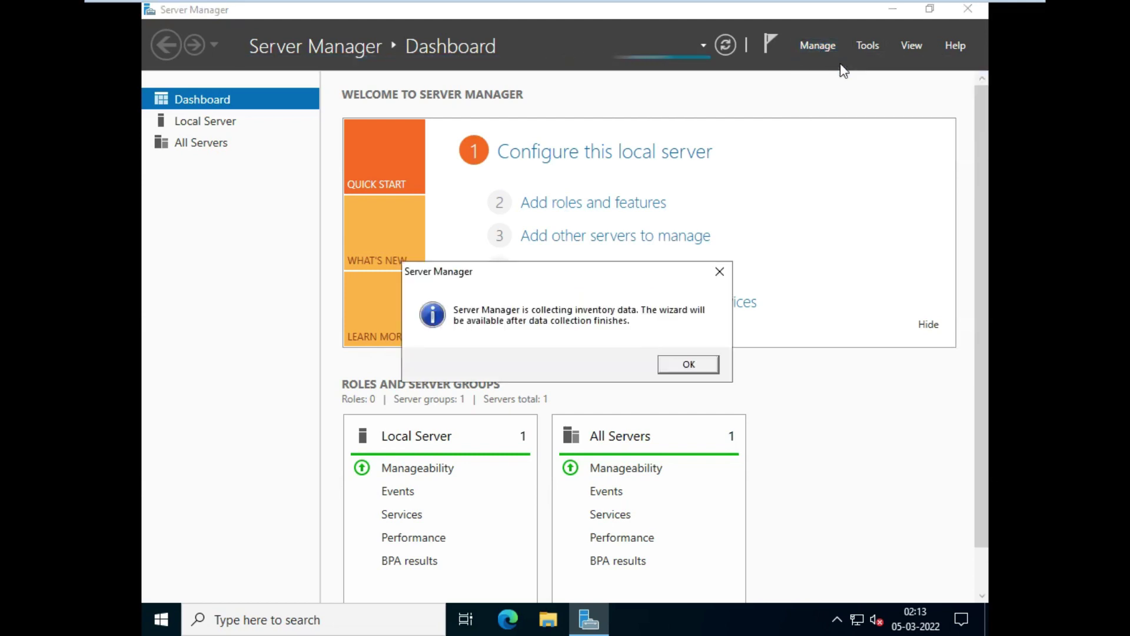
{"action": "left_click", "coordinate": [700, 364]}
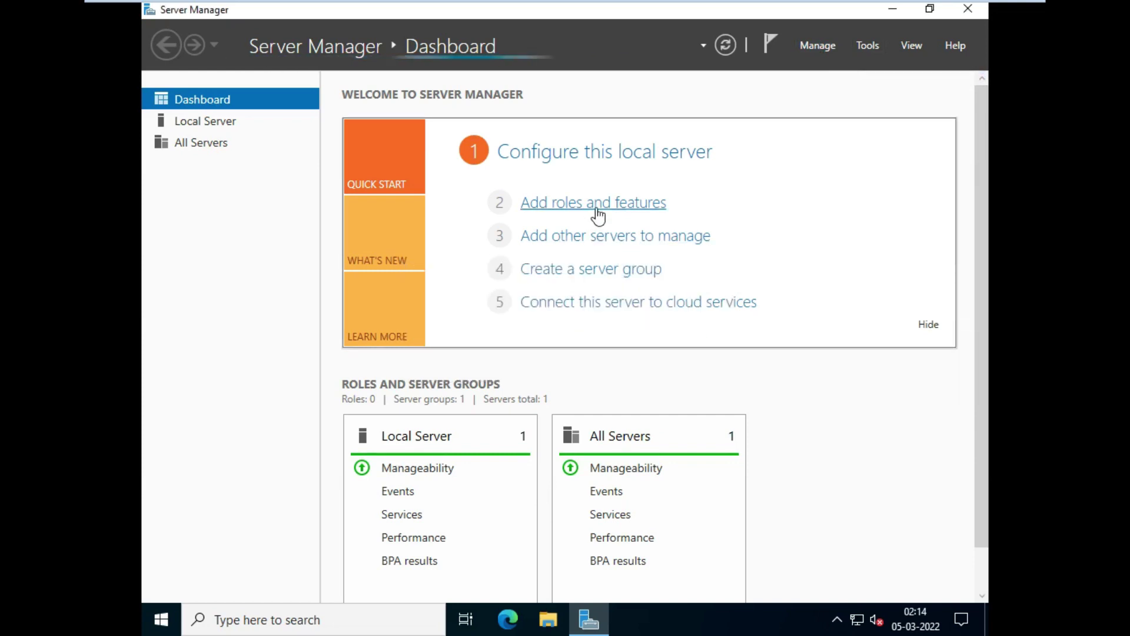
{"action": "left_click", "coordinate": [598, 215]}
{"action": "left_click", "coordinate": [689, 365]}
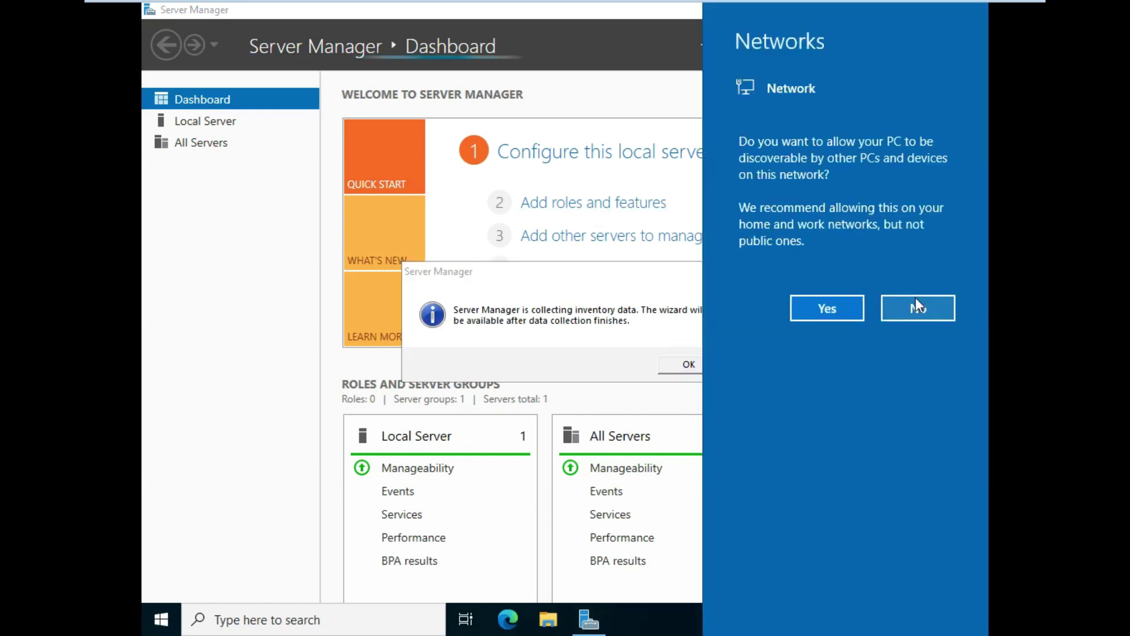
{"action": "left_click", "coordinate": [907, 313]}
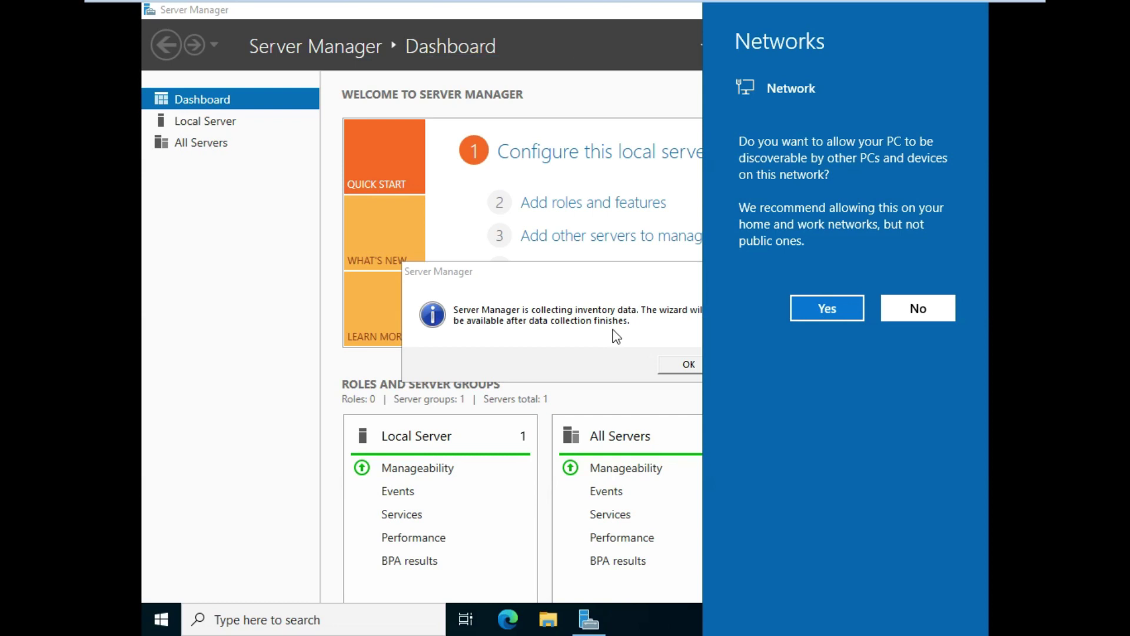
{"action": "left_click", "coordinate": [821, 309]}
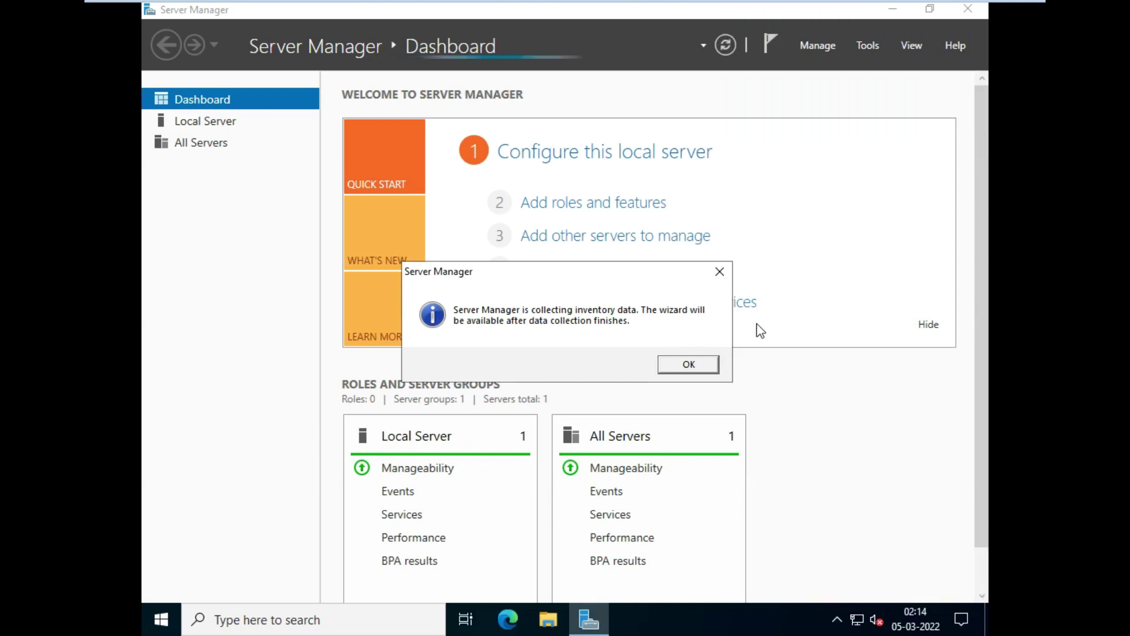
{"action": "left_click", "coordinate": [698, 366]}
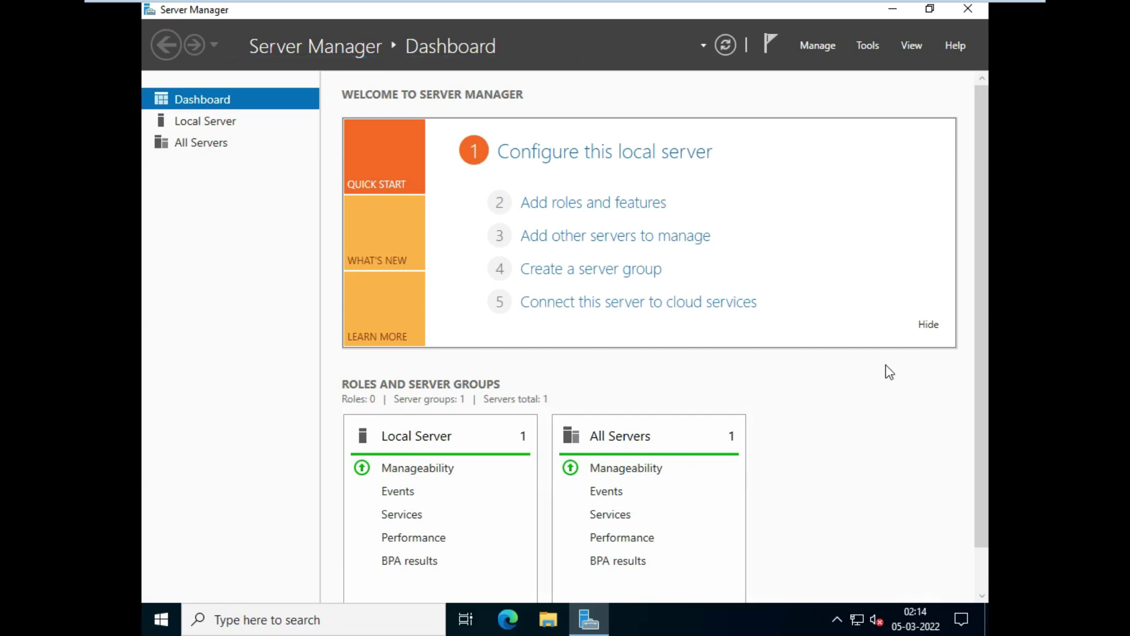
Step: Launch Disk Management by running diskmgmt.msc from the Run box
{"action": "key", "text": "super+r"}
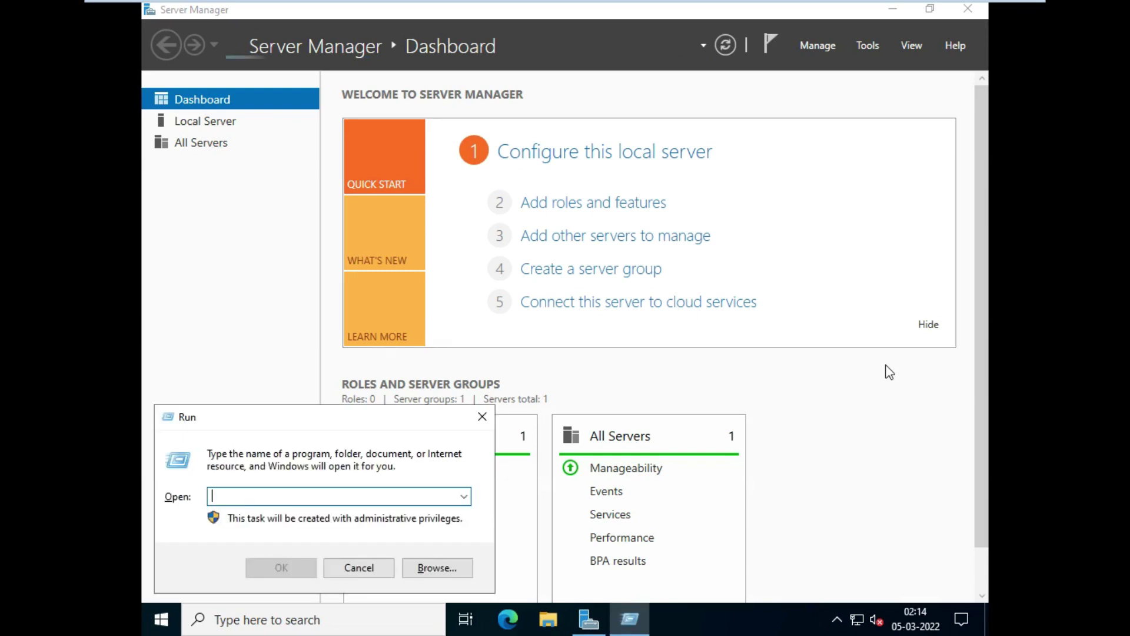
{"action": "type", "text": "diskmgmt"}
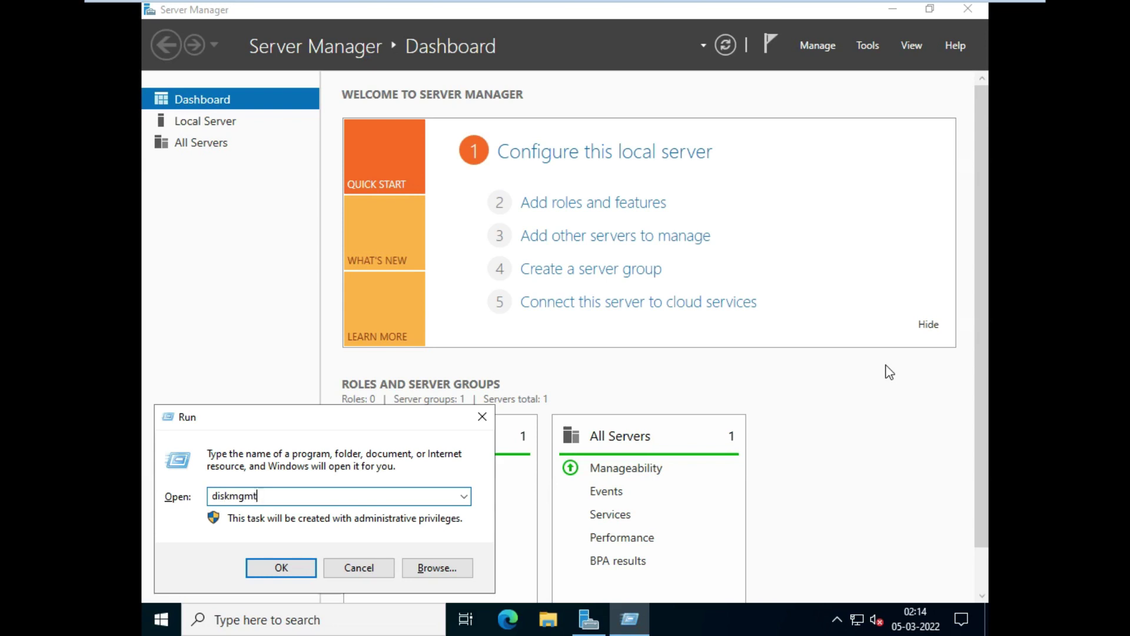
{"action": "type", "text": ".msc"}
{"action": "key", "text": "Return"}
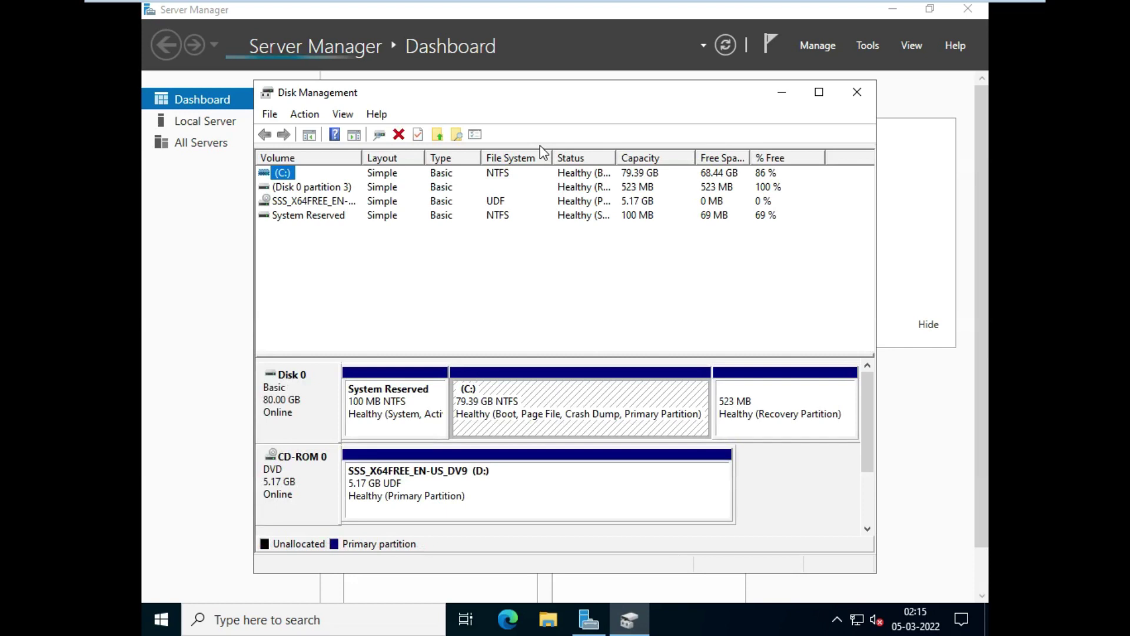
Step: Shrink the C: partition on Disk 0 by 5000 MB
{"action": "left_click", "coordinate": [607, 413]}
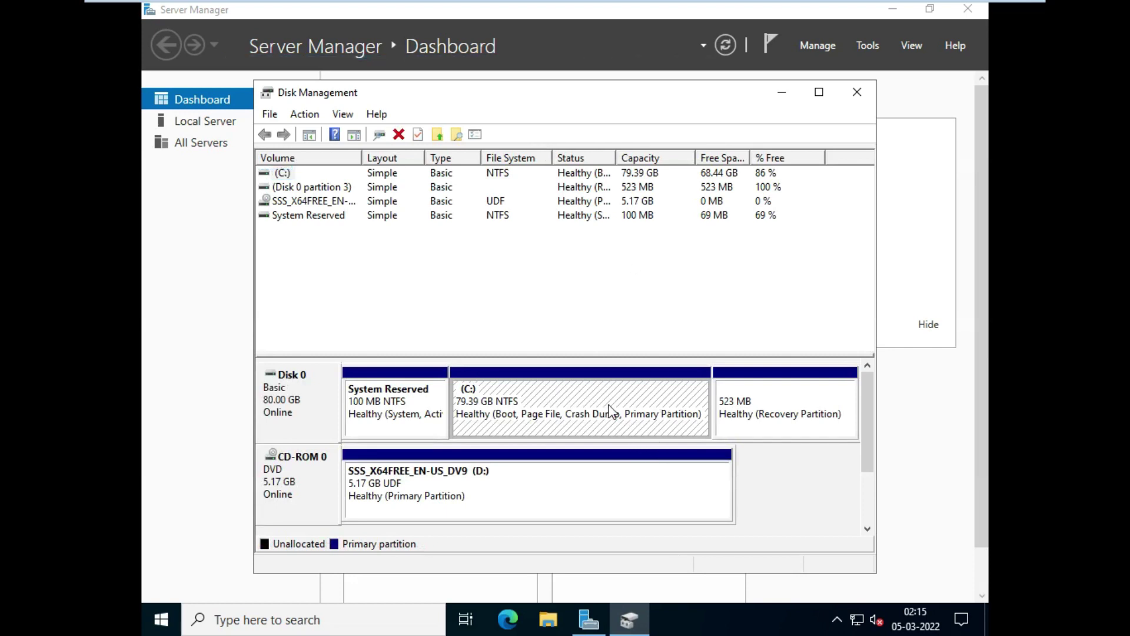
{"action": "right_click", "coordinate": [612, 414]}
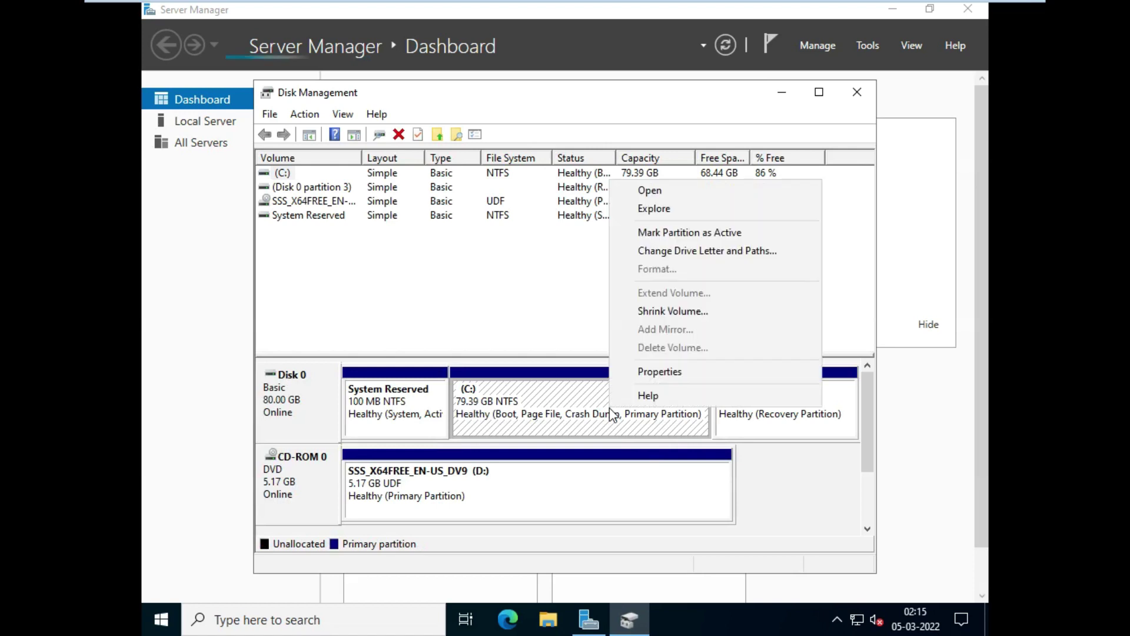
{"action": "left_click", "coordinate": [669, 310]}
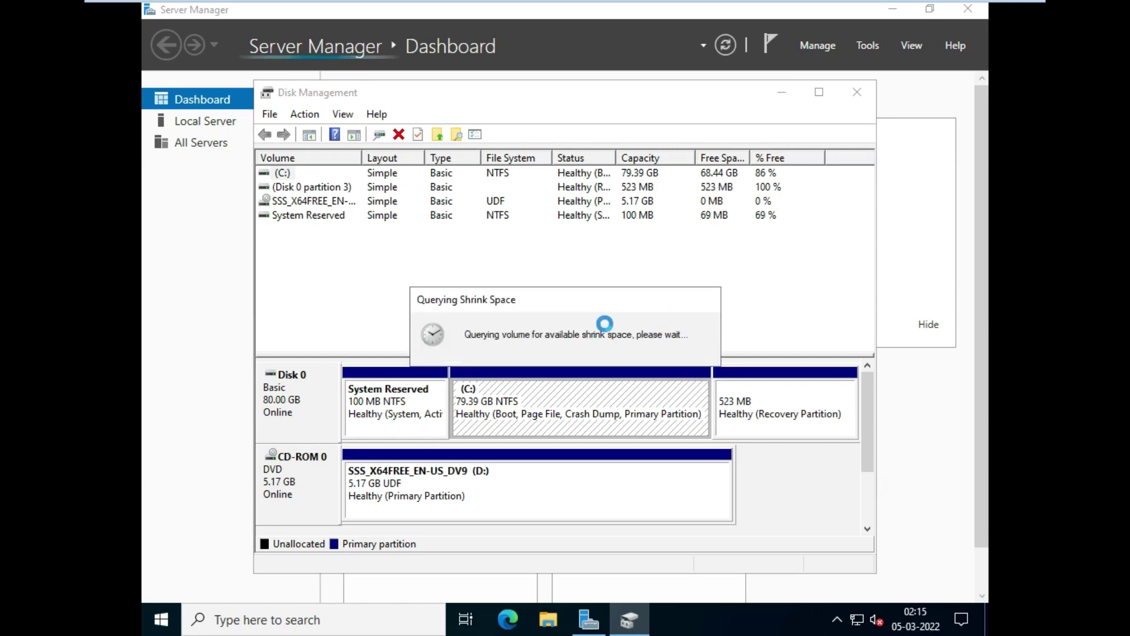
{"action": "mouse_move", "coordinate": [889, 7]}
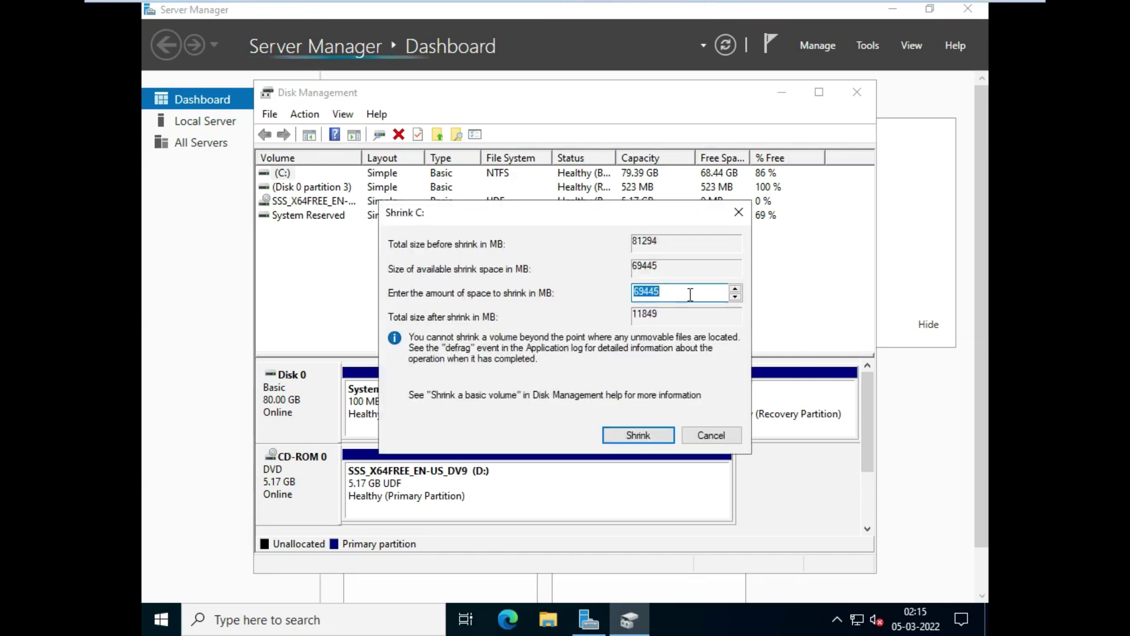
{"action": "type", "text": "5"}
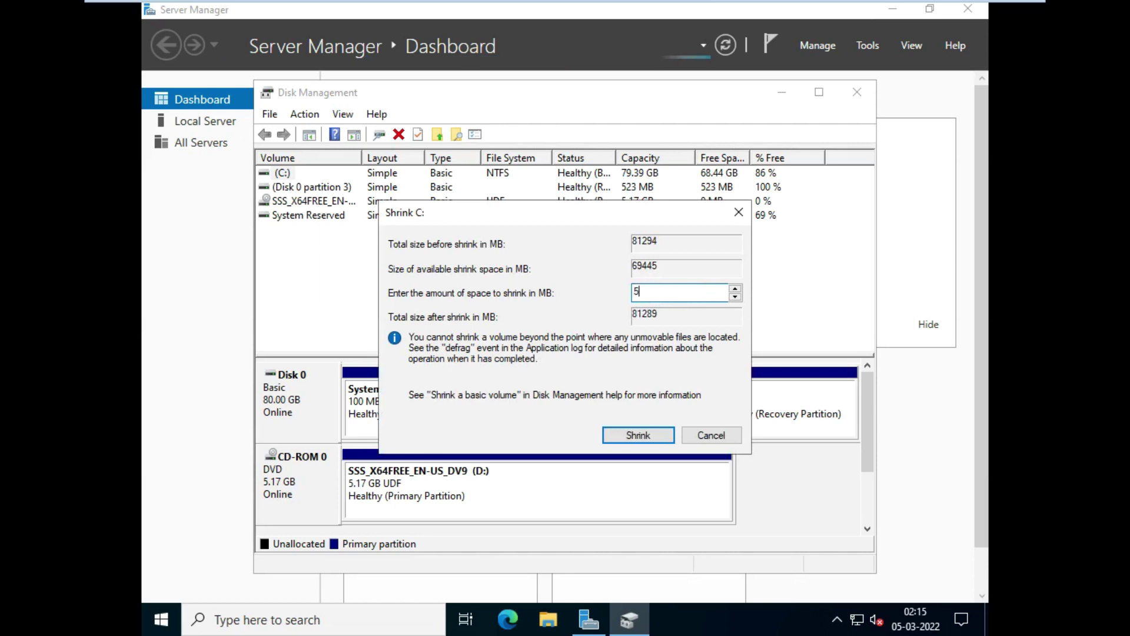
{"action": "type", "text": "000"}
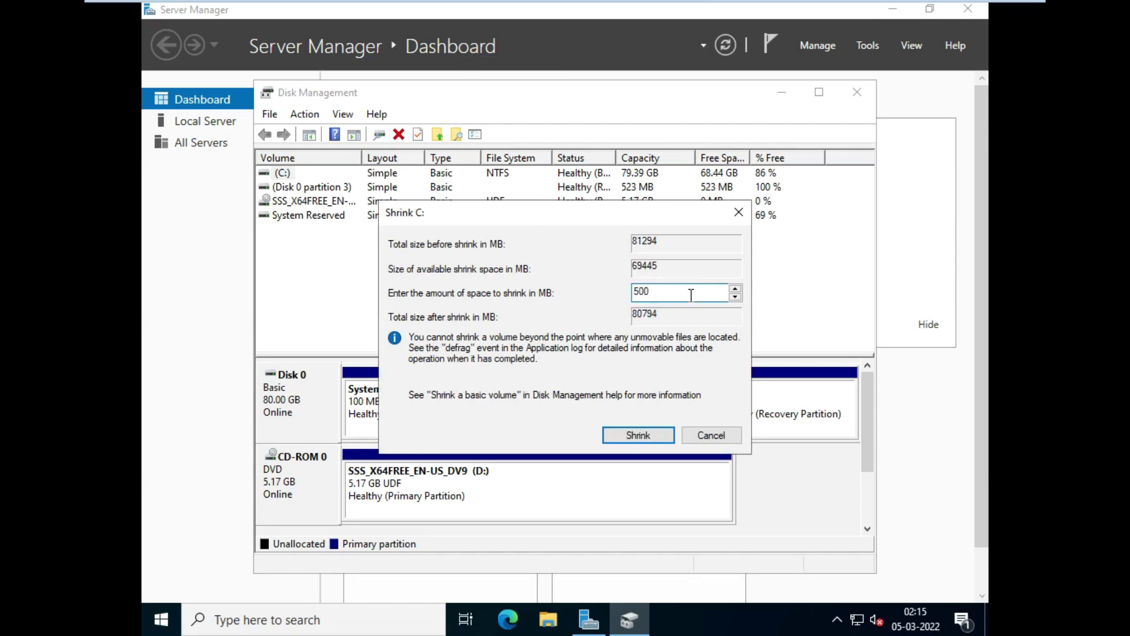
{"action": "left_click", "coordinate": [636, 435]}
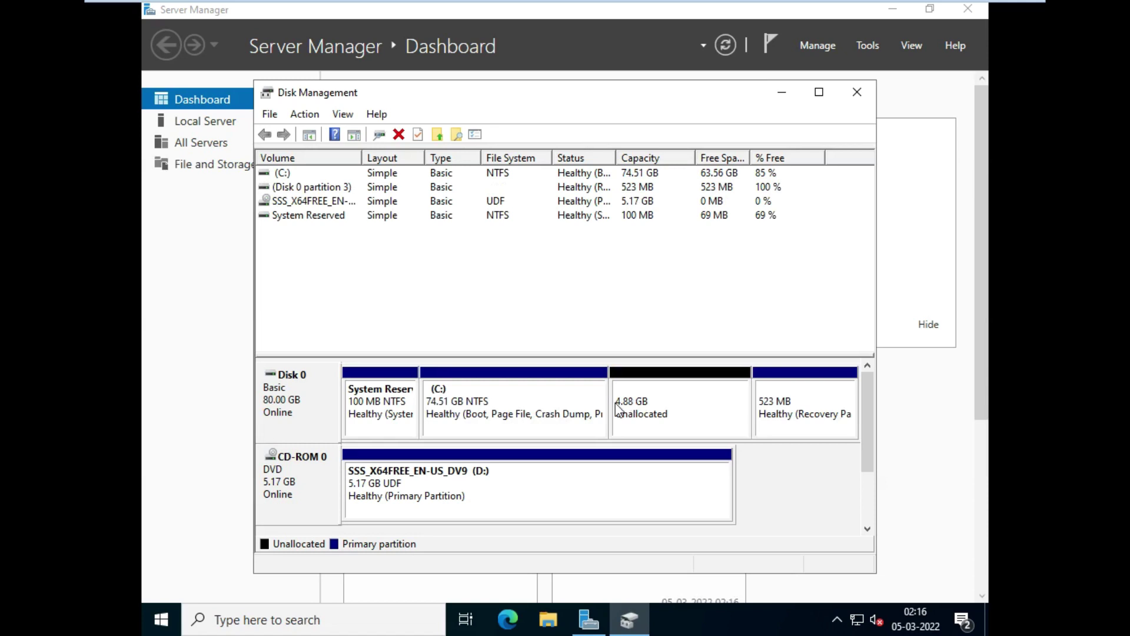
Step: Start a New Simple Volume on the unallocated space, keeping the full 4999 MB size
{"action": "right_click", "coordinate": [658, 408]}
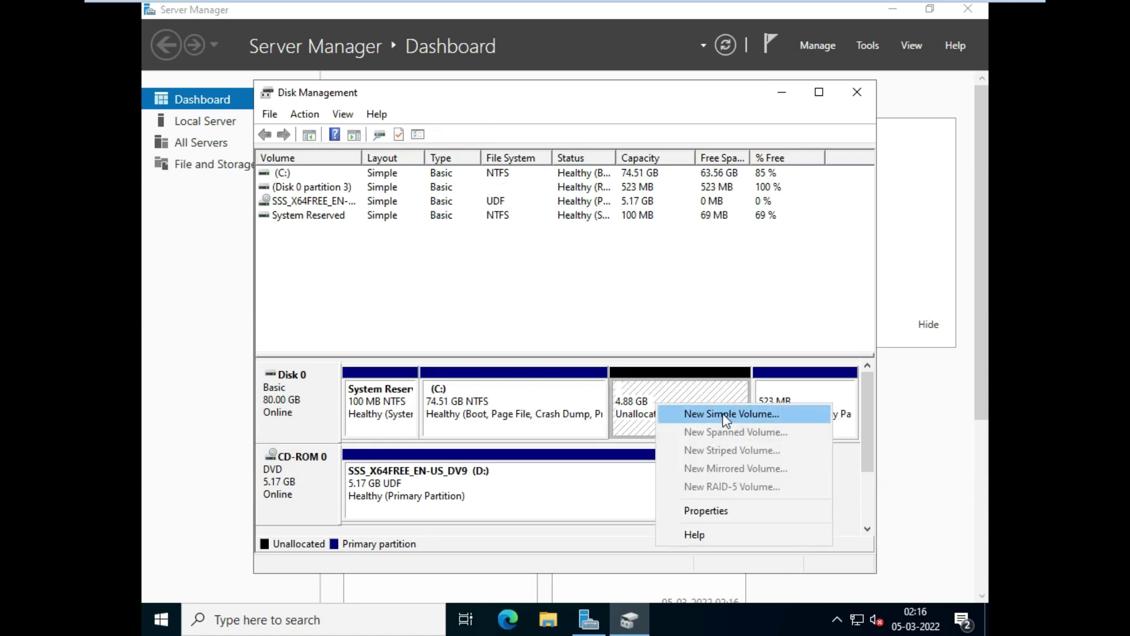
{"action": "left_click", "coordinate": [721, 414]}
{"action": "left_click", "coordinate": [585, 471]}
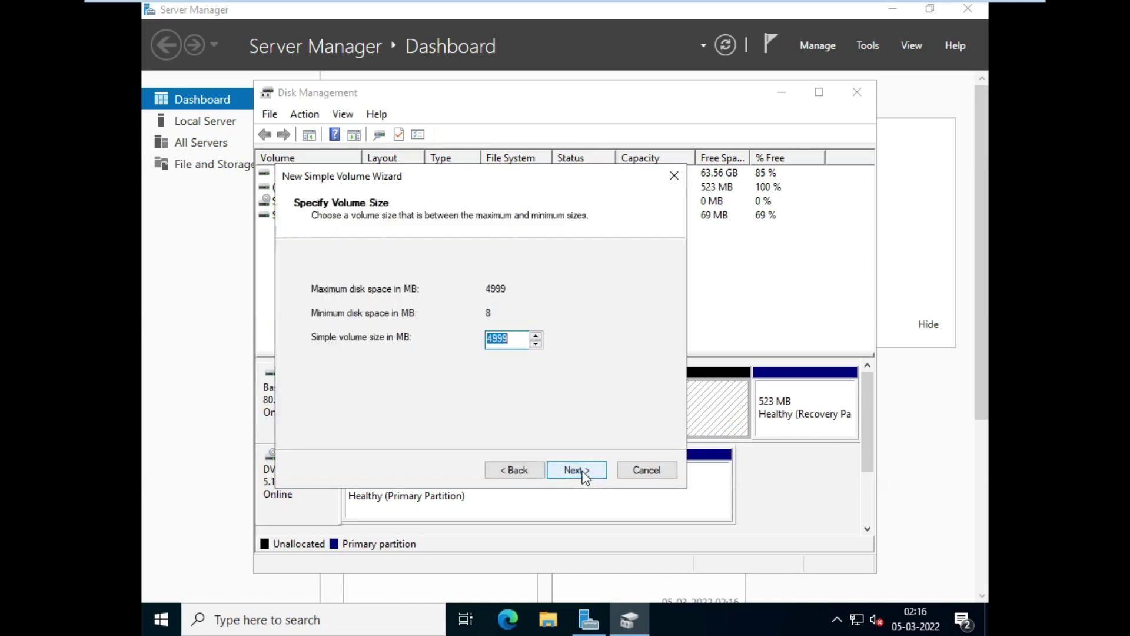
{"action": "left_click", "coordinate": [583, 472]}
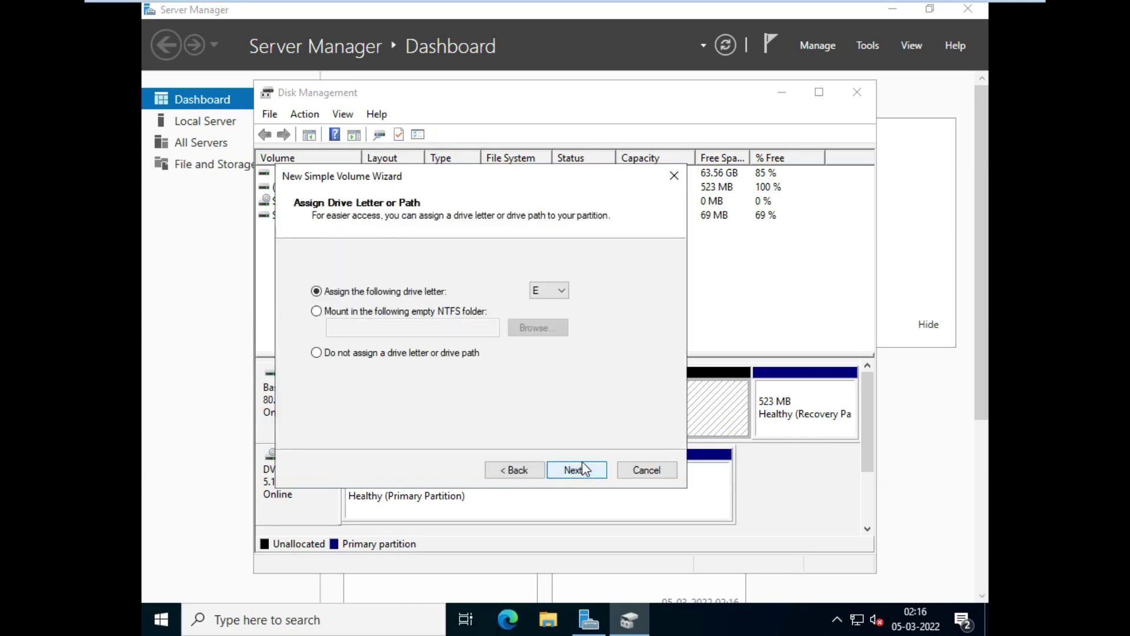
{"action": "left_click", "coordinate": [582, 470]}
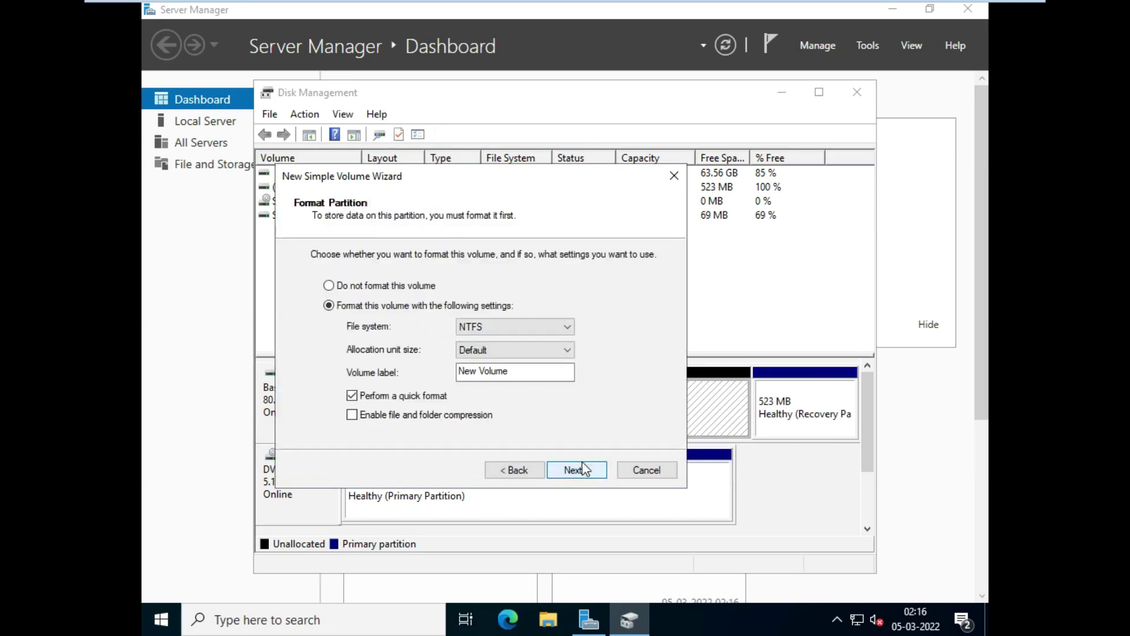
Step: Check the file system choices, keep NTFS, cancel the wizard and close Disk Management
{"action": "left_click", "coordinate": [525, 320]}
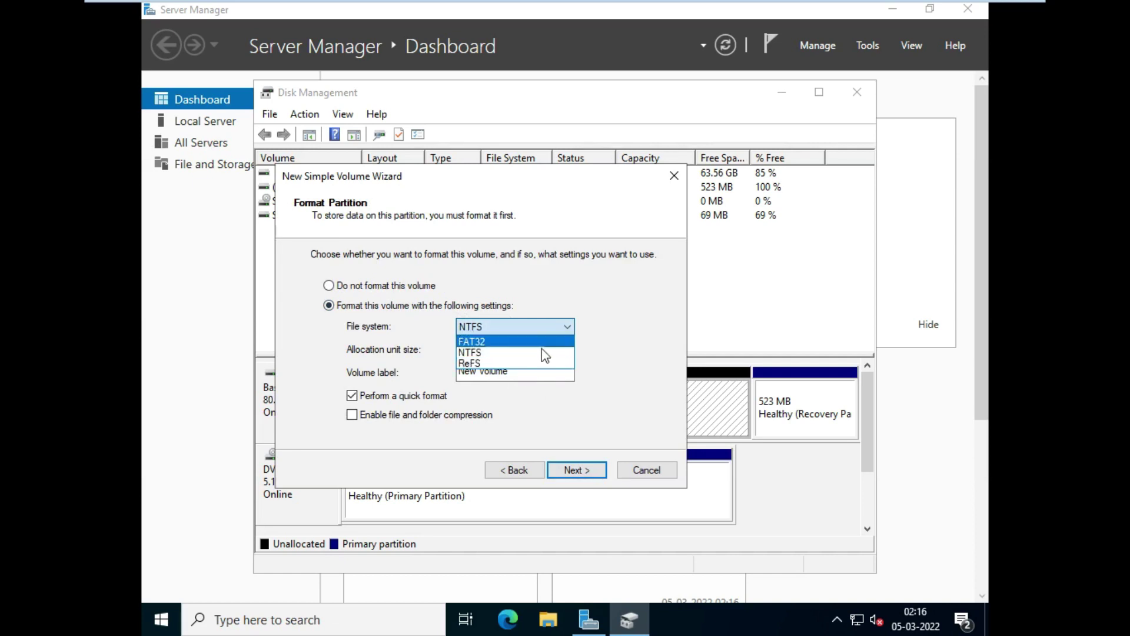
{"action": "left_click", "coordinate": [654, 475]}
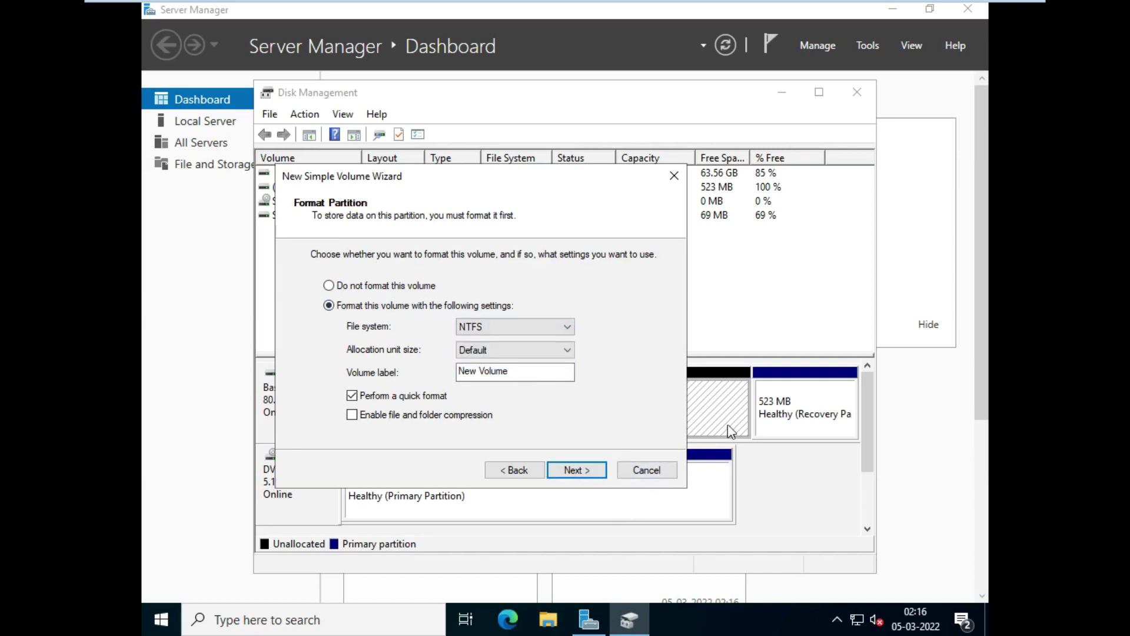
{"action": "left_click", "coordinate": [647, 470]}
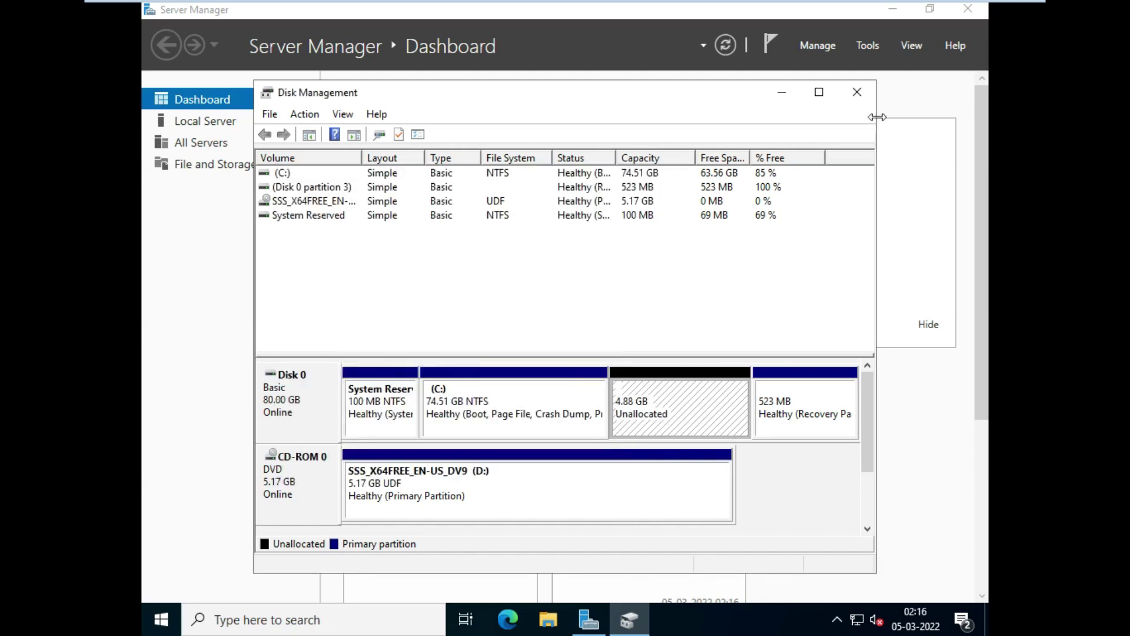
{"action": "left_click", "coordinate": [866, 99]}
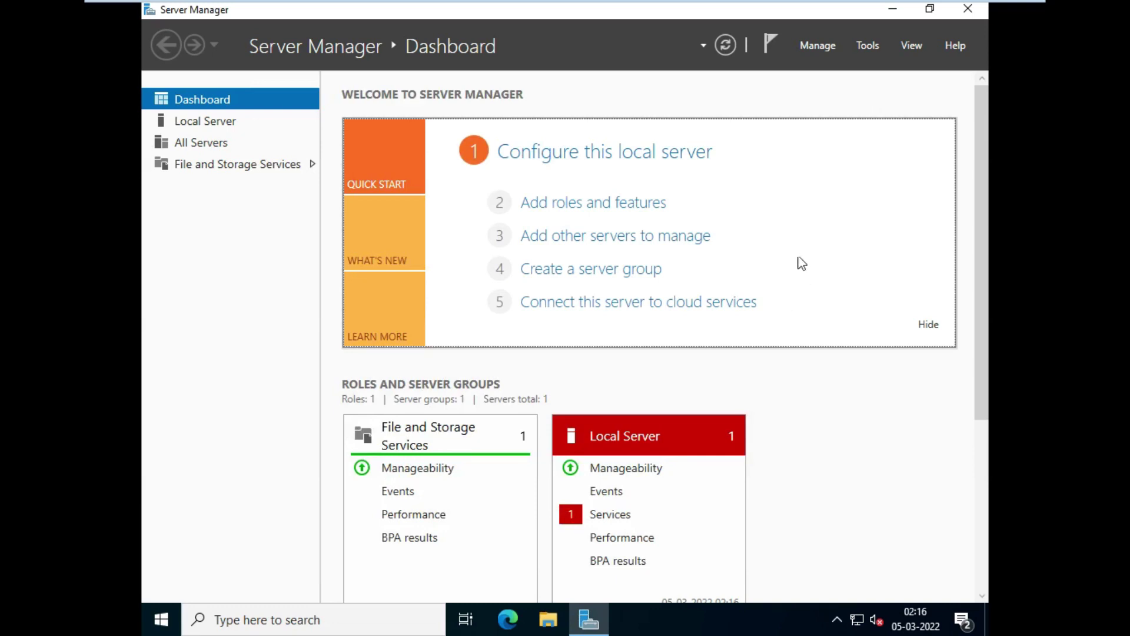
{"action": "left_click", "coordinate": [819, 49]}
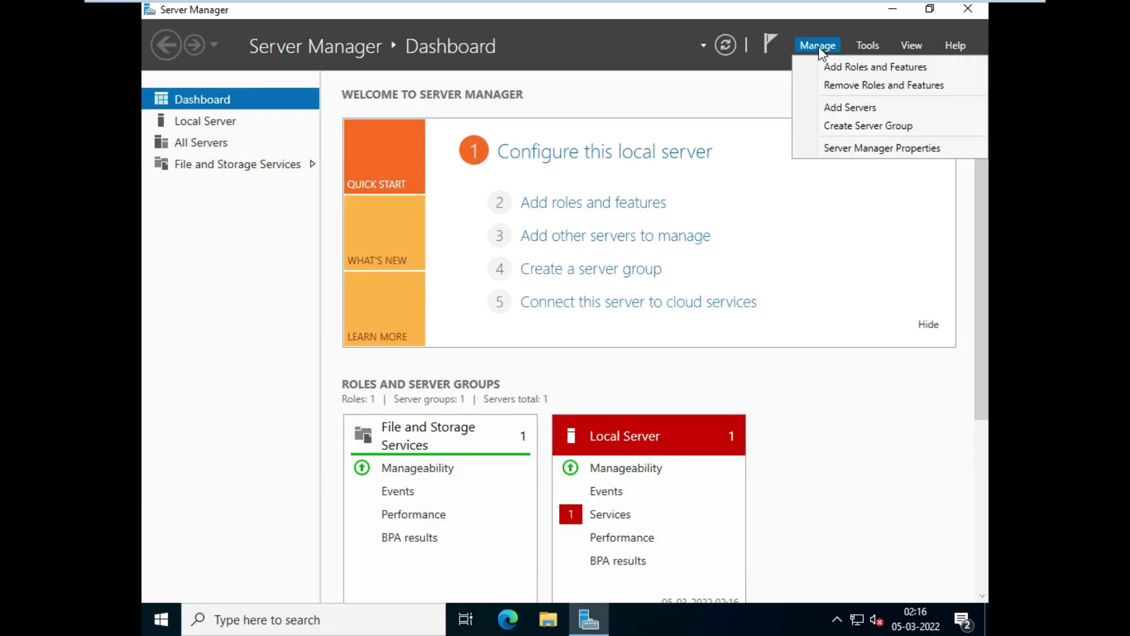
{"action": "left_click", "coordinate": [857, 67]}
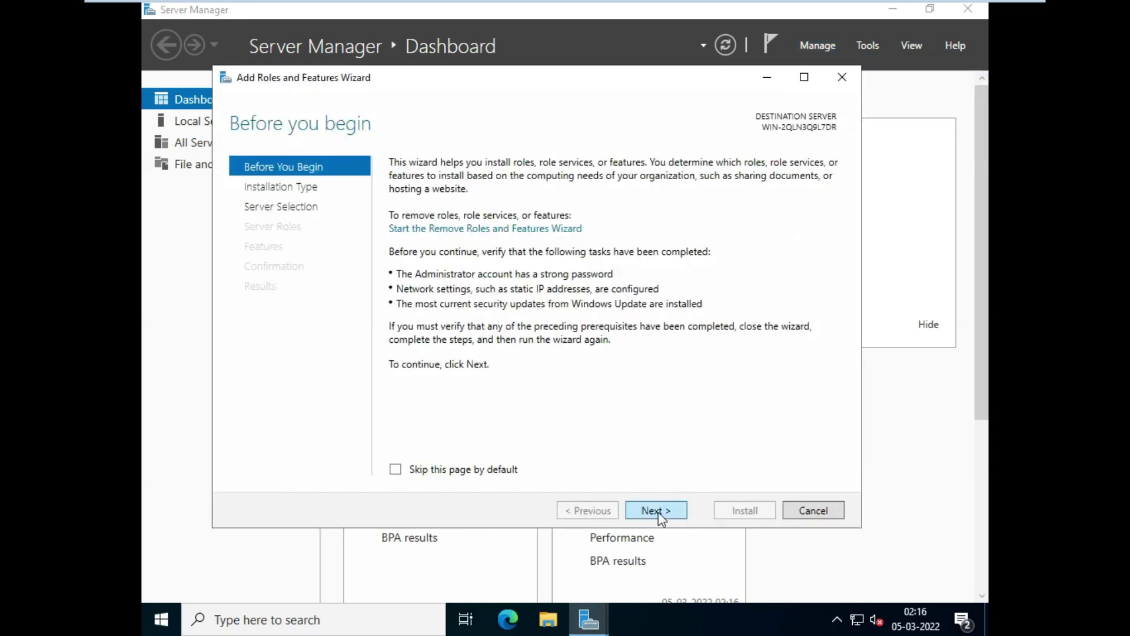
{"action": "left_click", "coordinate": [658, 512]}
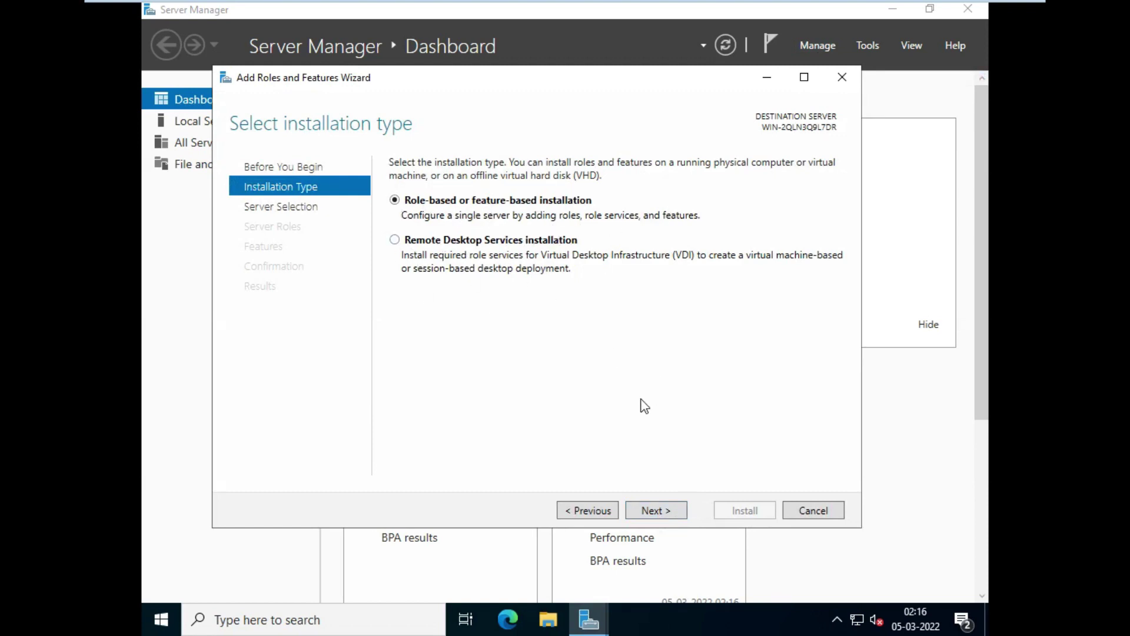
{"action": "left_click", "coordinate": [664, 516]}
{"action": "left_click", "coordinate": [663, 515]}
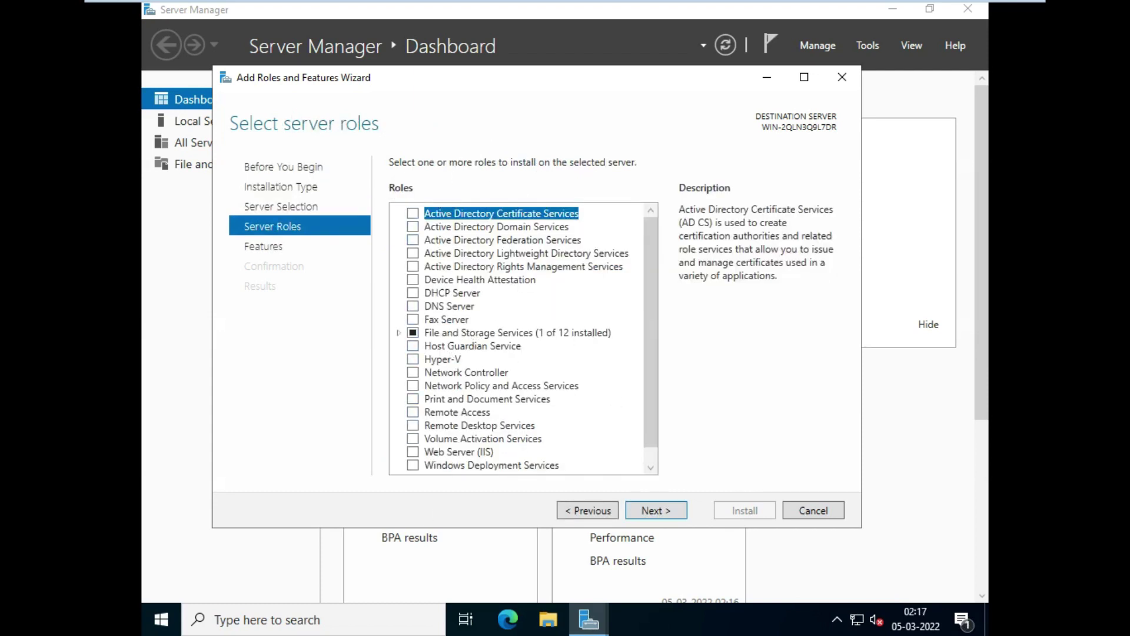
{"action": "scroll", "coordinate": [566, 271], "scroll_direction": "down", "scroll_amount": 1}
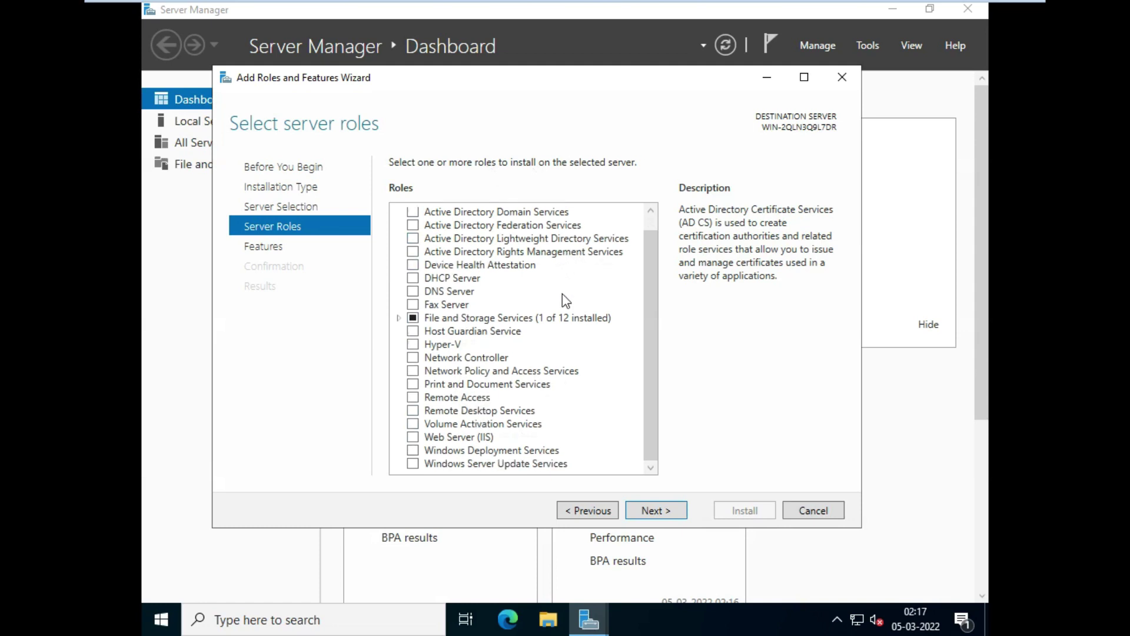
{"action": "scroll", "coordinate": [553, 334], "scroll_direction": "up", "scroll_amount": 1}
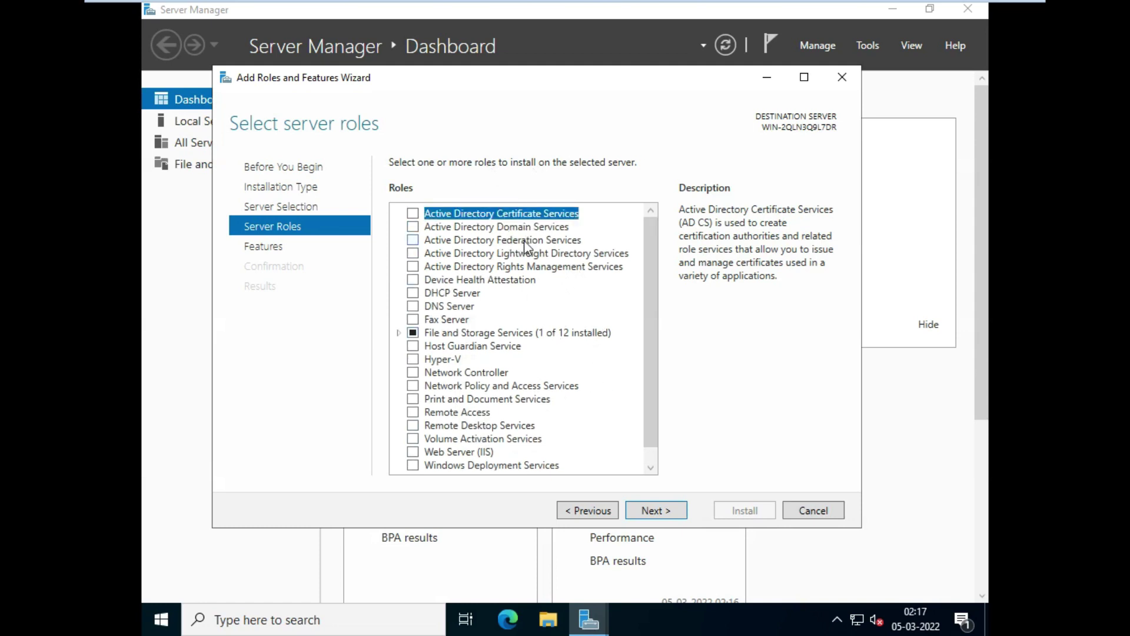
{"action": "left_click", "coordinate": [821, 518]}
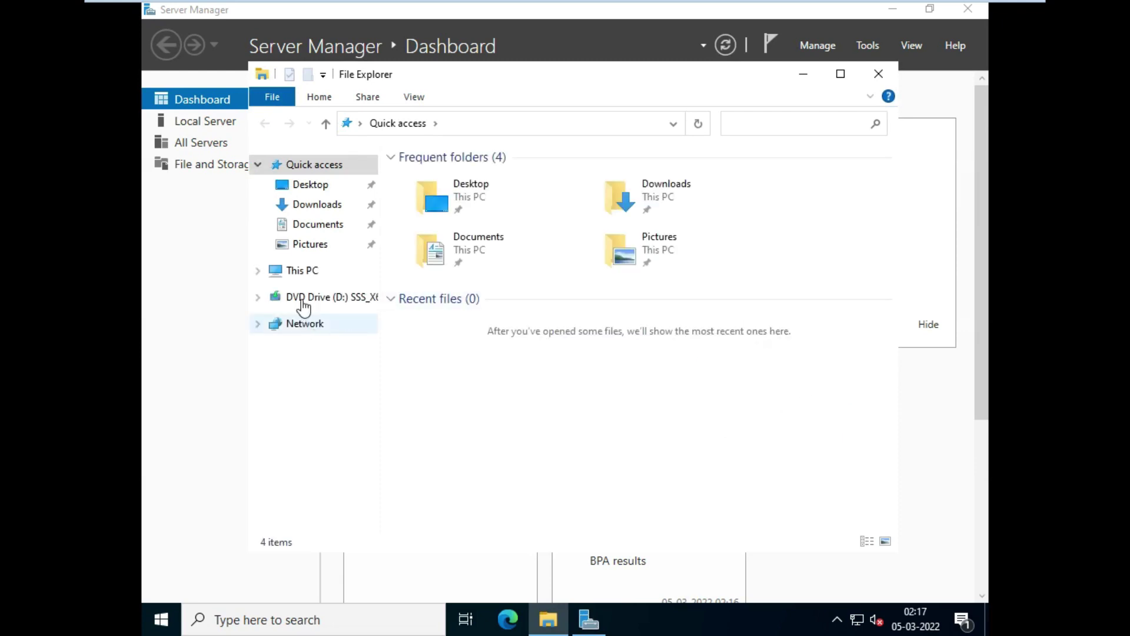
Step: Open This PC's Properties to see the About page: 4.00 GB RAM, 64-bit, Datacenter Evaluation
{"action": "left_click", "coordinate": [307, 274]}
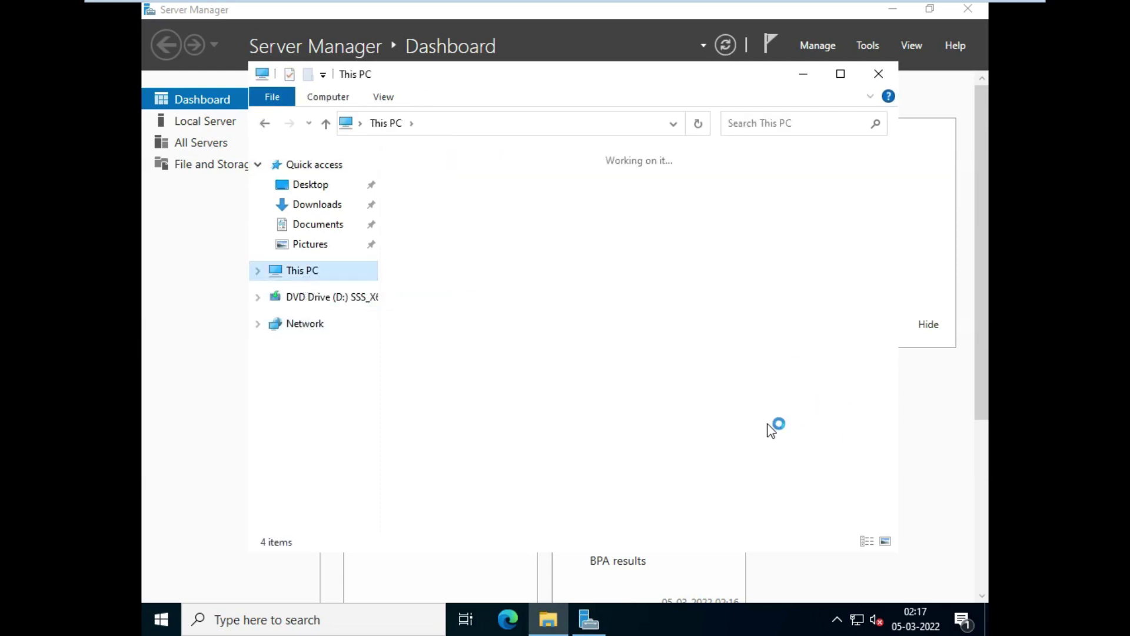
{"action": "right_click", "coordinate": [788, 465]}
{"action": "left_click", "coordinate": [834, 450]}
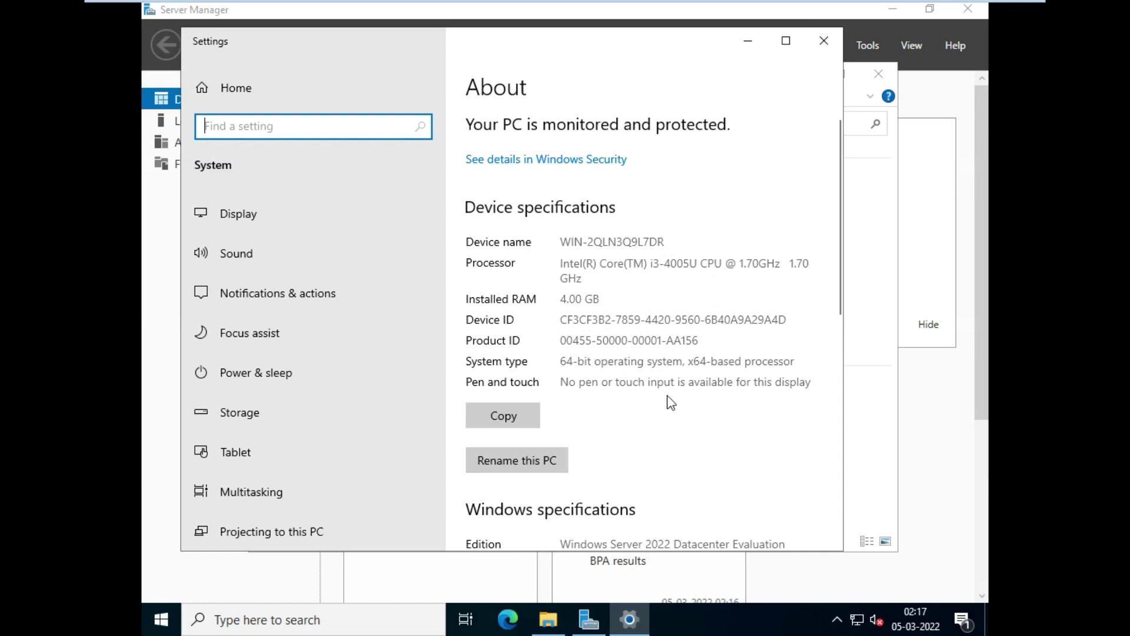
{"action": "scroll", "coordinate": [671, 403], "scroll_direction": "down", "scroll_amount": 5}
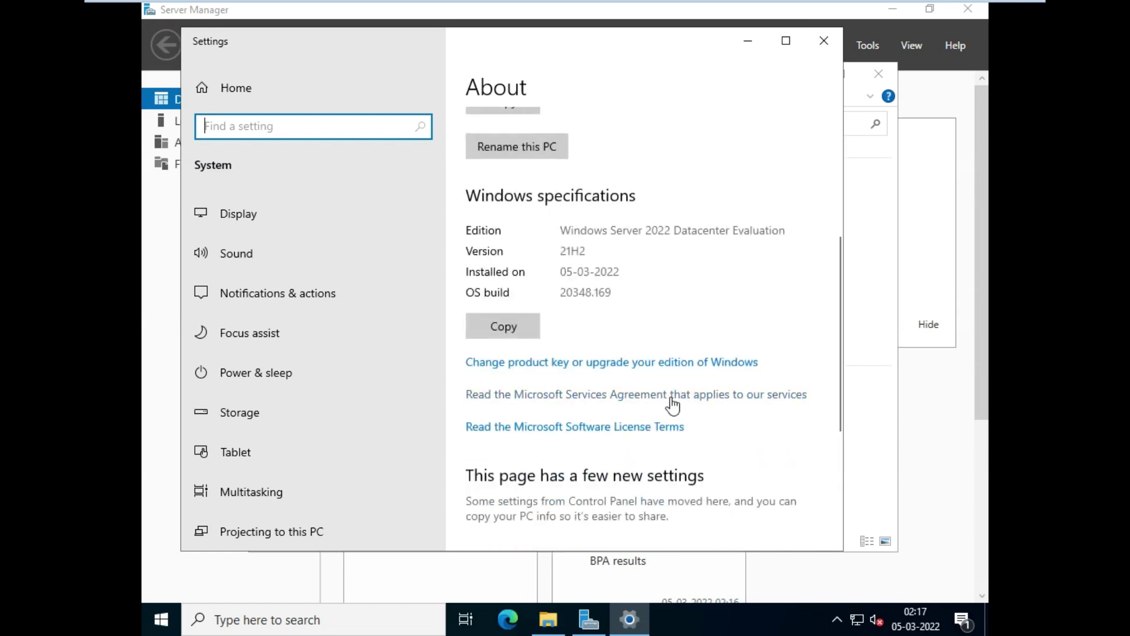
{"action": "left_click", "coordinate": [553, 275]}
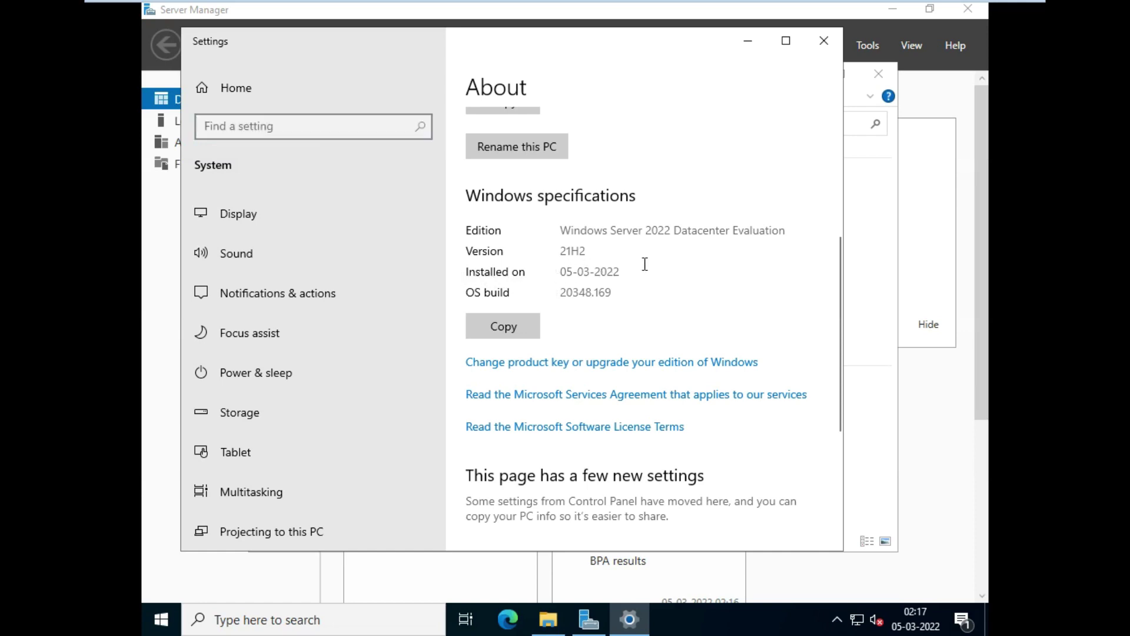
{"action": "left_click_drag", "start_coordinate": [623, 266], "coordinate": [566, 266]}
{"action": "left_click", "coordinate": [545, 292]}
{"action": "scroll", "coordinate": [665, 316], "scroll_direction": "down", "scroll_amount": 4}
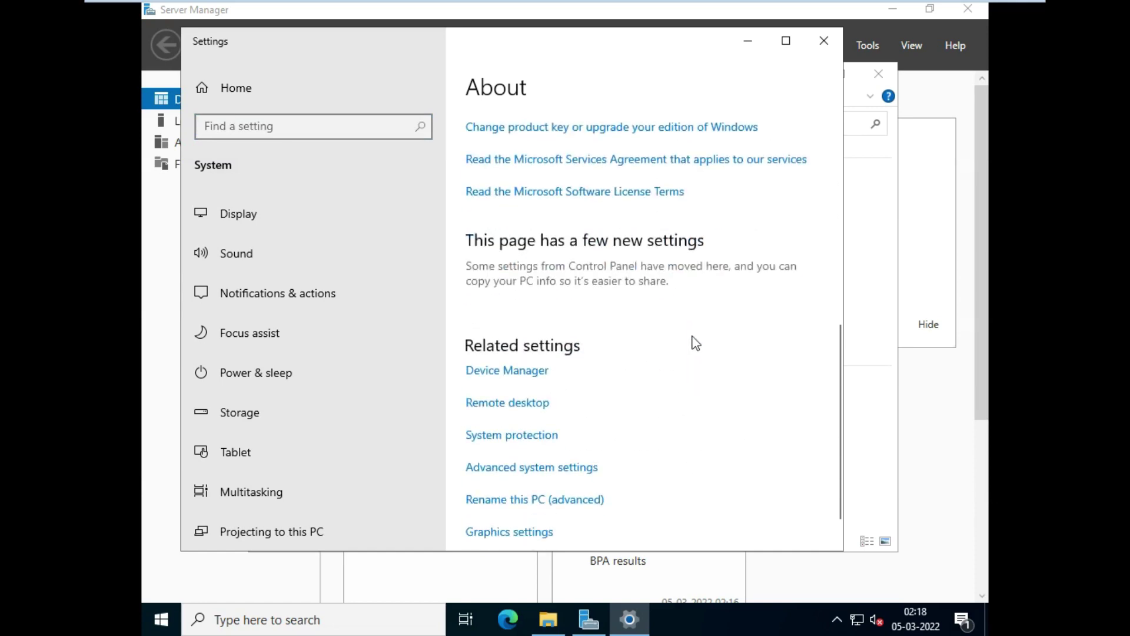
{"action": "scroll", "coordinate": [693, 336], "scroll_direction": "down", "scroll_amount": 1}
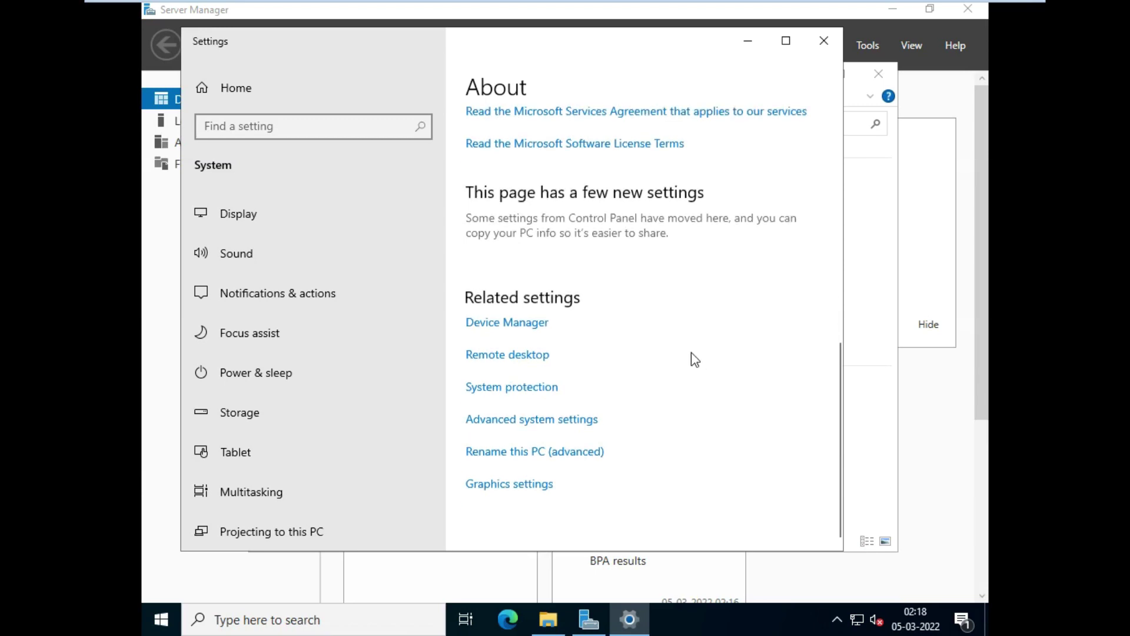
{"action": "scroll", "coordinate": [693, 356], "scroll_direction": "up", "scroll_amount": 3}
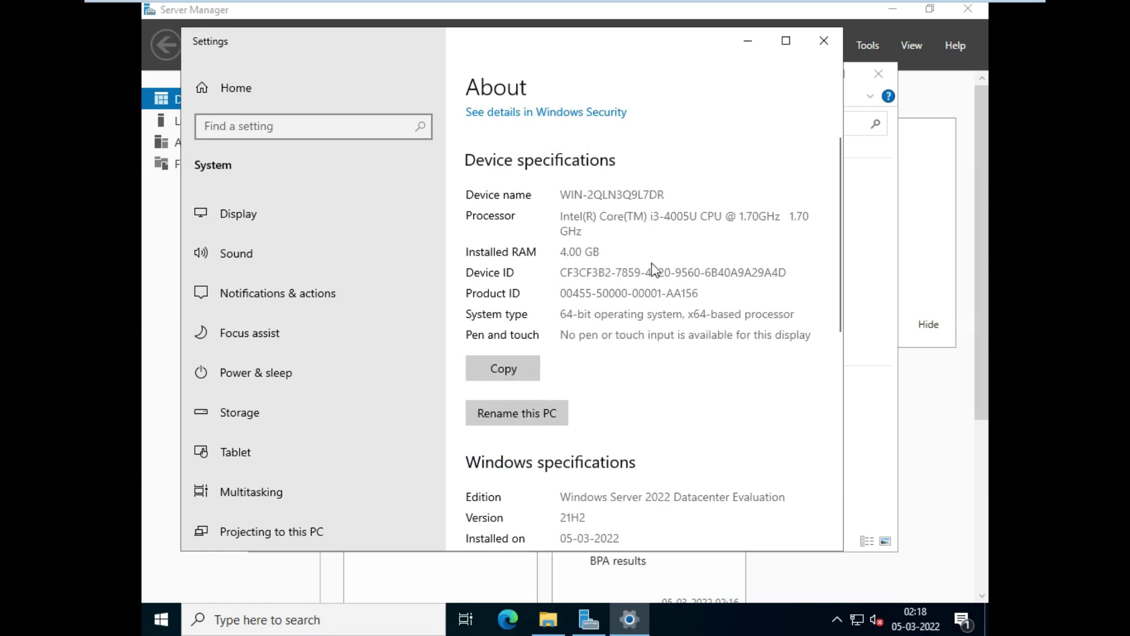
{"action": "double_click", "coordinate": [570, 226]}
{"action": "left_click", "coordinate": [599, 288]}
{"action": "left_click_drag", "start_coordinate": [605, 310], "coordinate": [654, 335]}
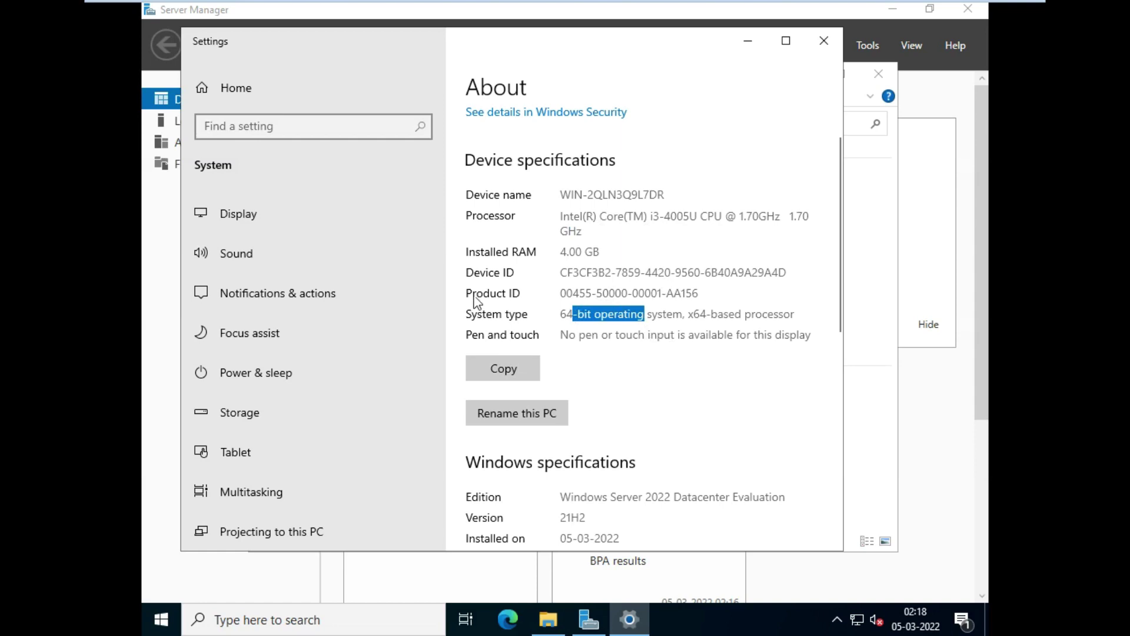
{"action": "scroll", "coordinate": [663, 340], "scroll_direction": "down", "scroll_amount": 8}
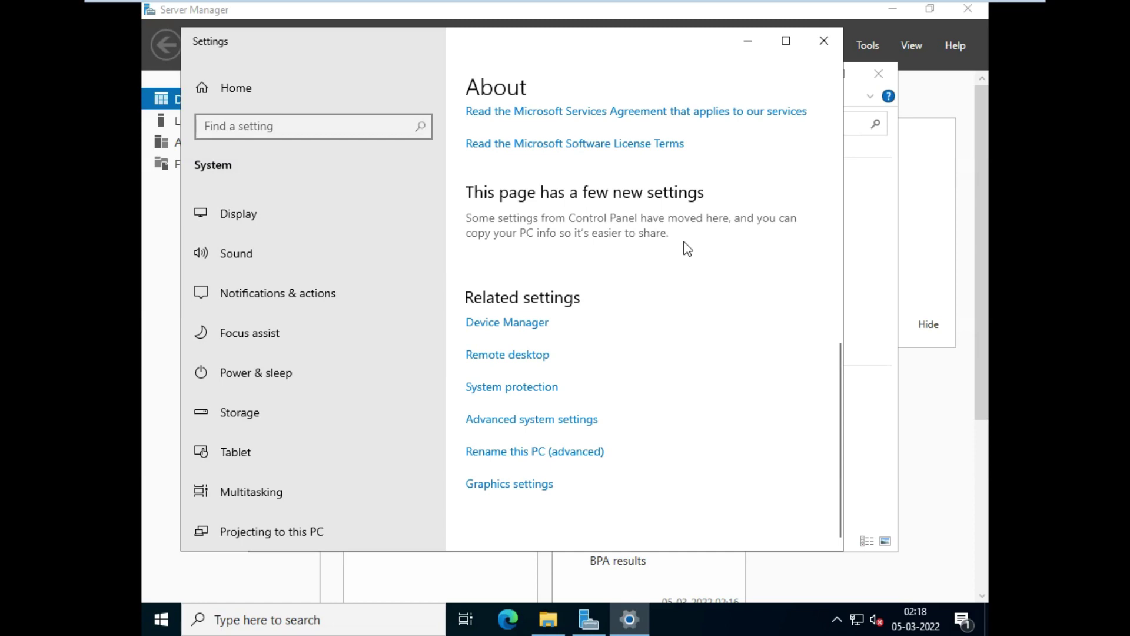
{"action": "scroll", "coordinate": [714, 217], "scroll_direction": "up", "scroll_amount": 5}
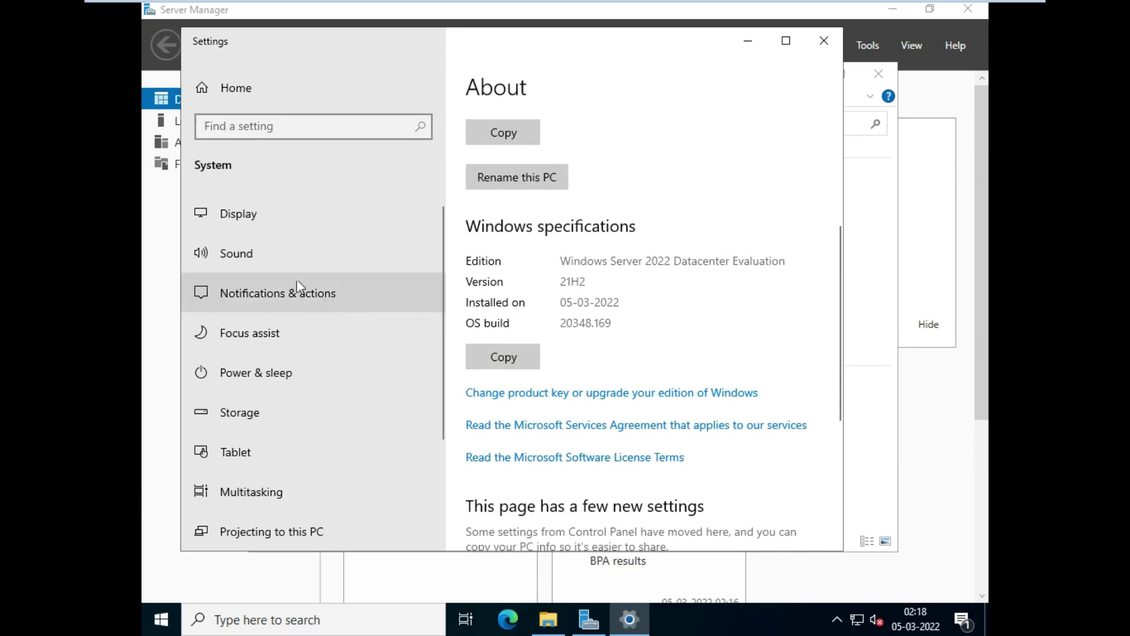
{"action": "left_click", "coordinate": [259, 214]}
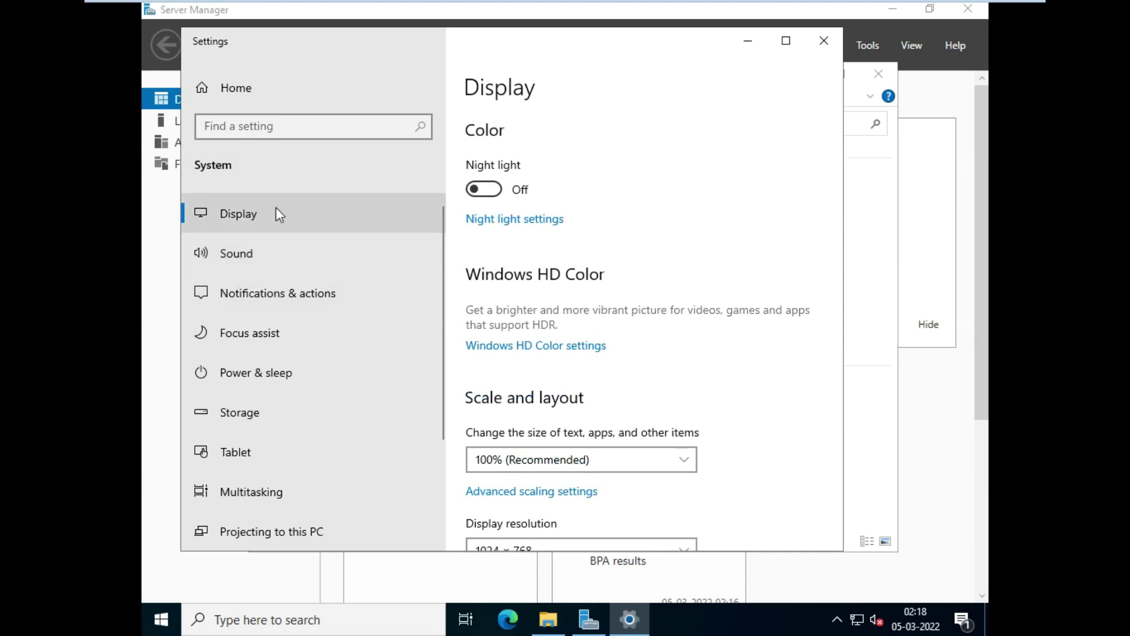
Step: Go from Settings Home to System's Display page (1024 × 768), then close Settings
{"action": "left_click", "coordinate": [235, 93]}
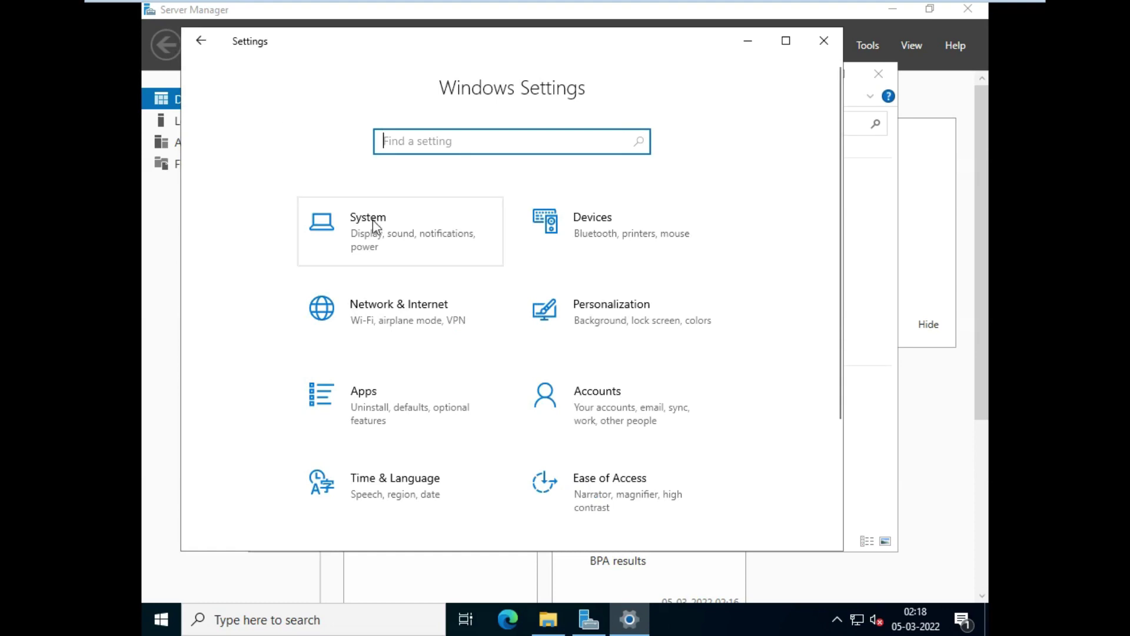
{"action": "left_click", "coordinate": [373, 222]}
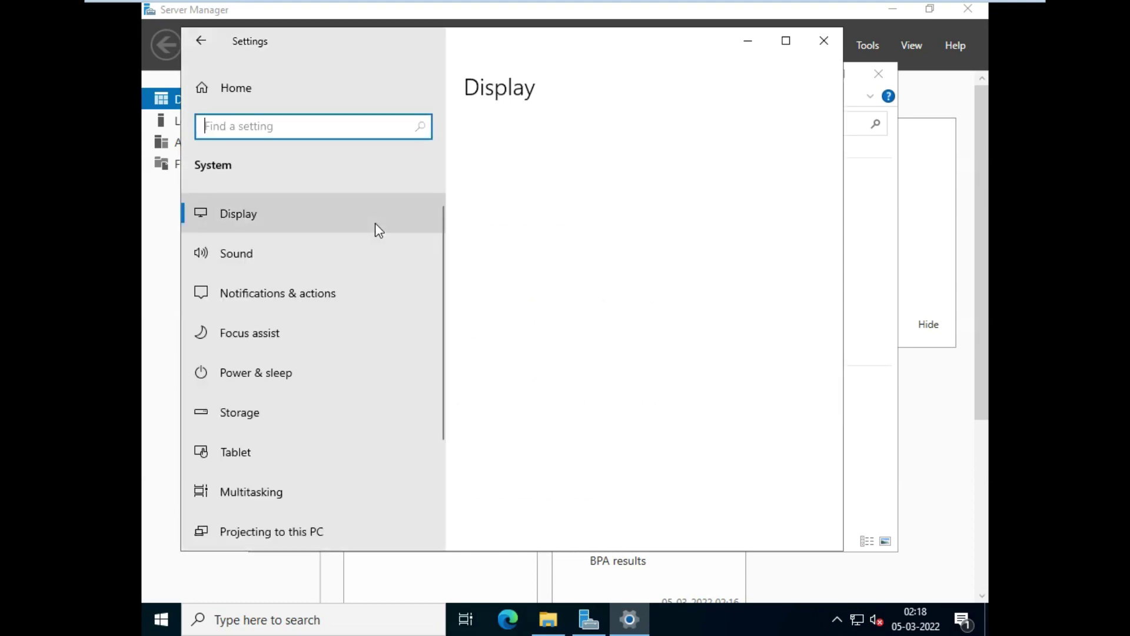
{"action": "scroll", "coordinate": [743, 387], "scroll_direction": "down", "scroll_amount": 5}
{"action": "scroll", "coordinate": [742, 387], "scroll_direction": "down", "scroll_amount": 2}
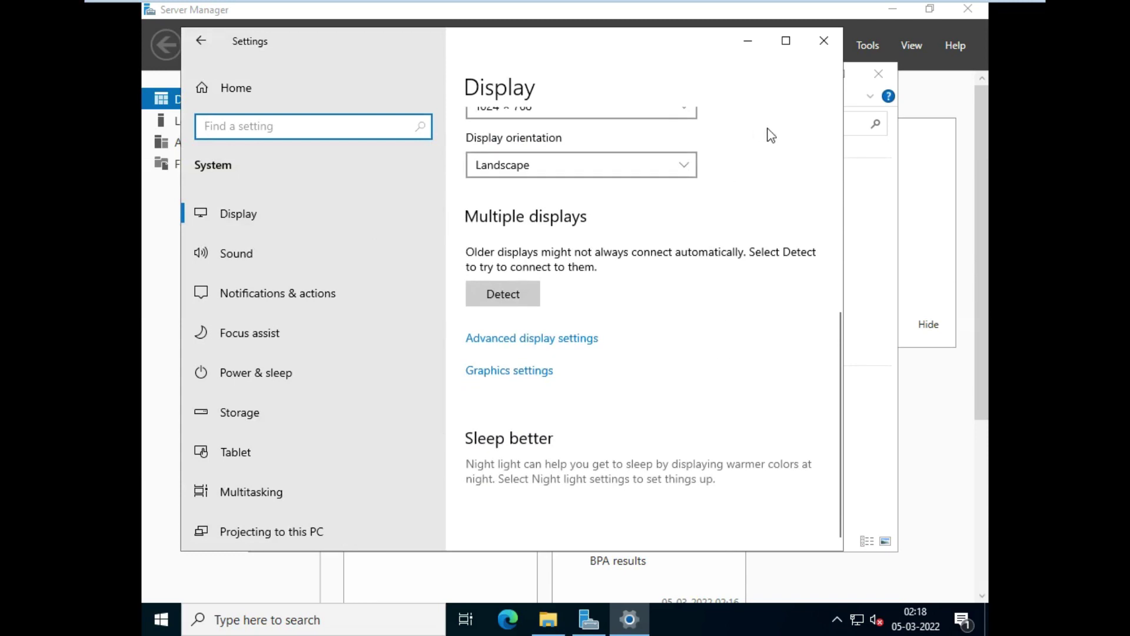
{"action": "left_click", "coordinate": [832, 42]}
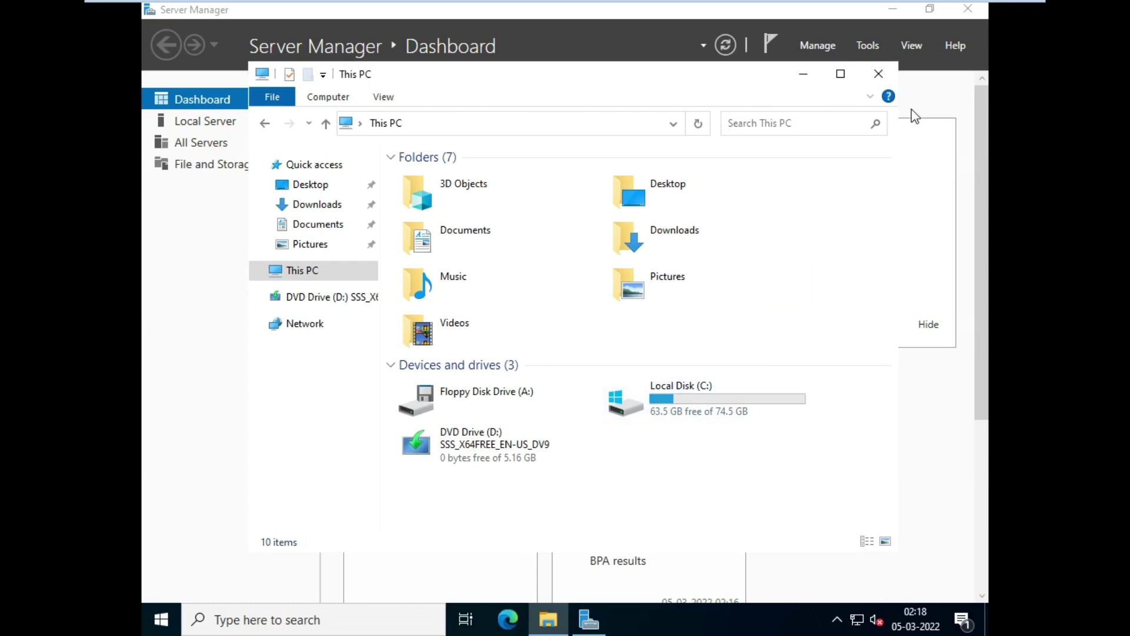